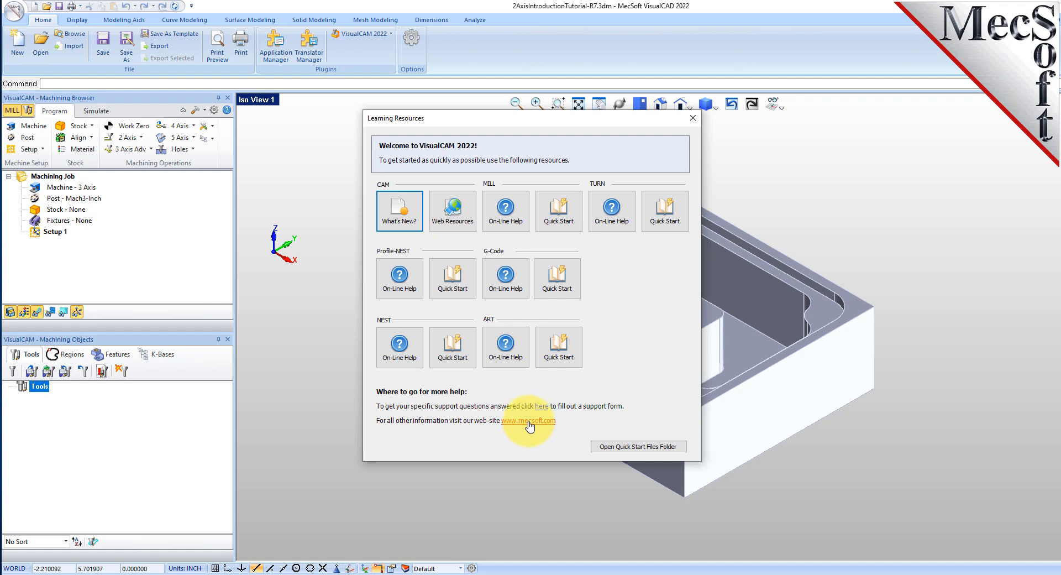
- Close the Learning Resources window and narrow the Machining Browser slightly
left_click(693, 118)
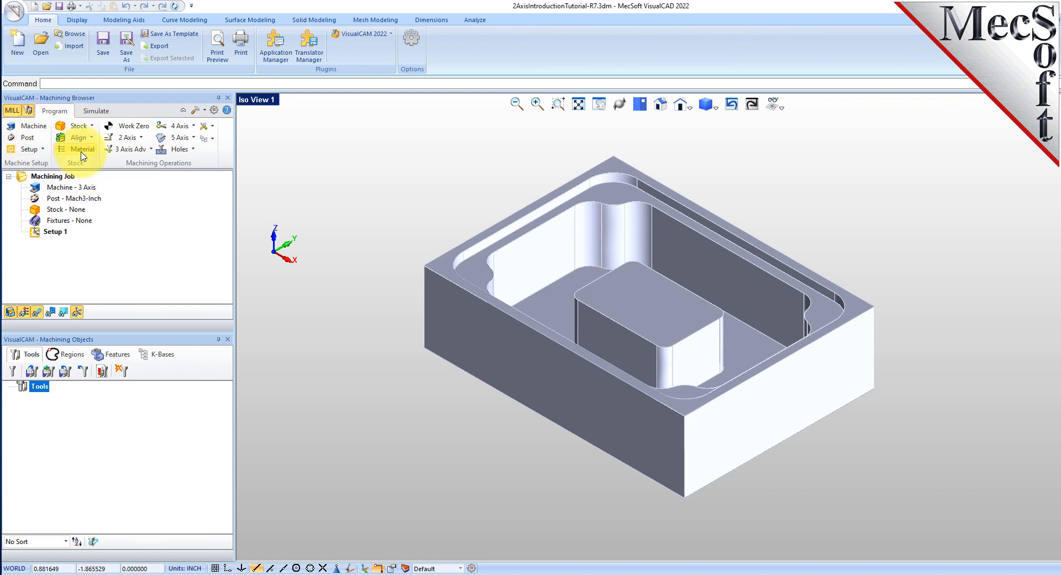
left_click(127, 137)
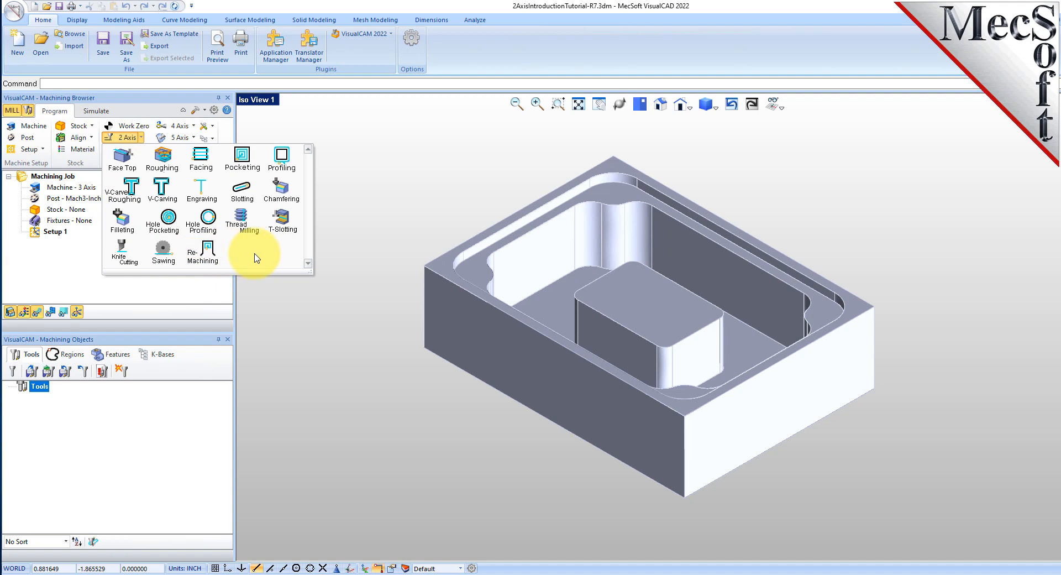
left_click(395, 228)
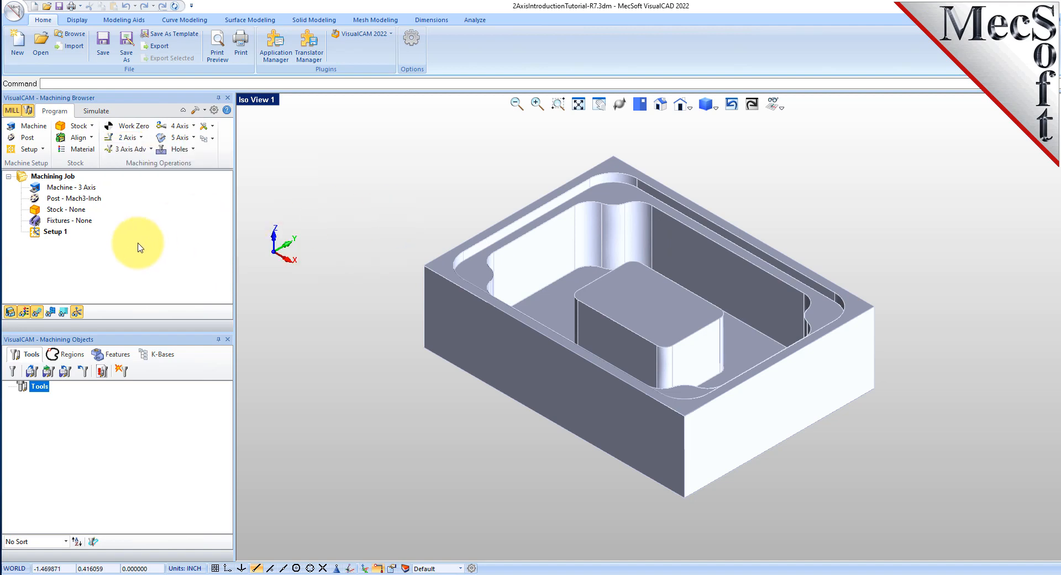
mouse_move(234, 247)
left_mouse_down()
mouse_move(214, 249)
mouse_move(224, 248)
left_mouse_up()
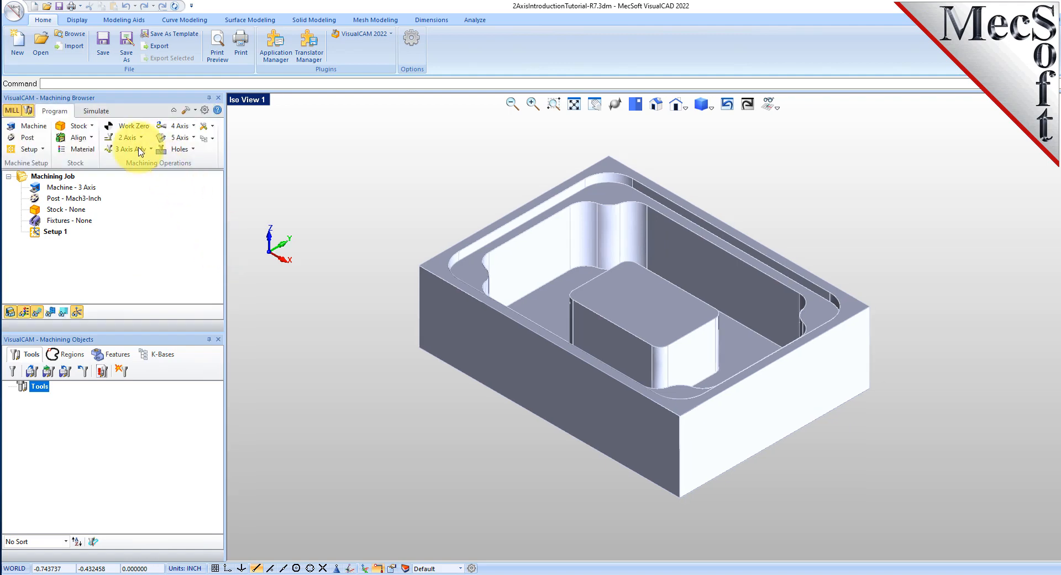
- Define the machine tool manually as a 3 Axis machine for the machining job
left_click(28, 125)
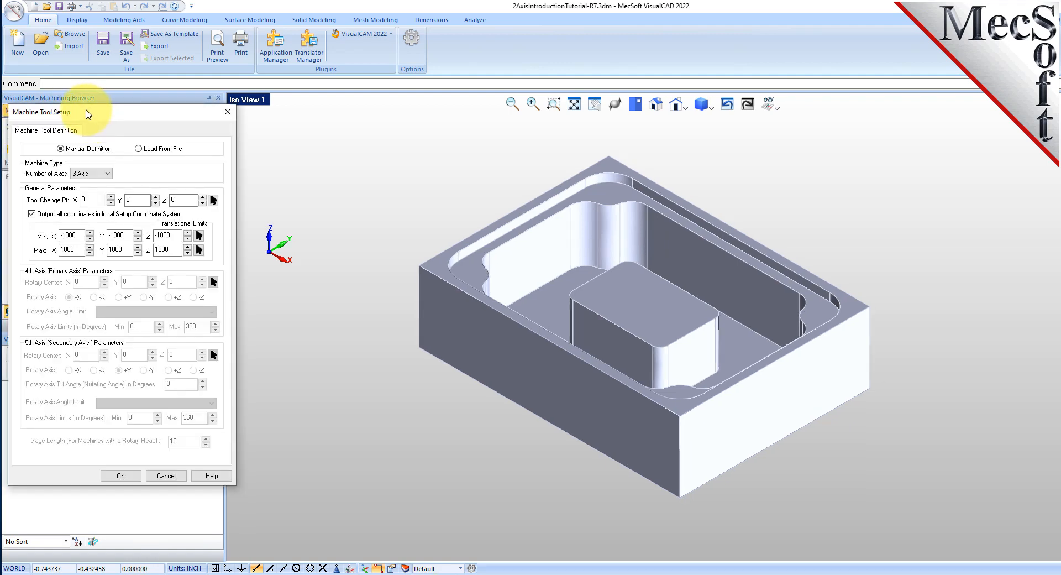
left_click_drag(88, 106, 241, 124)
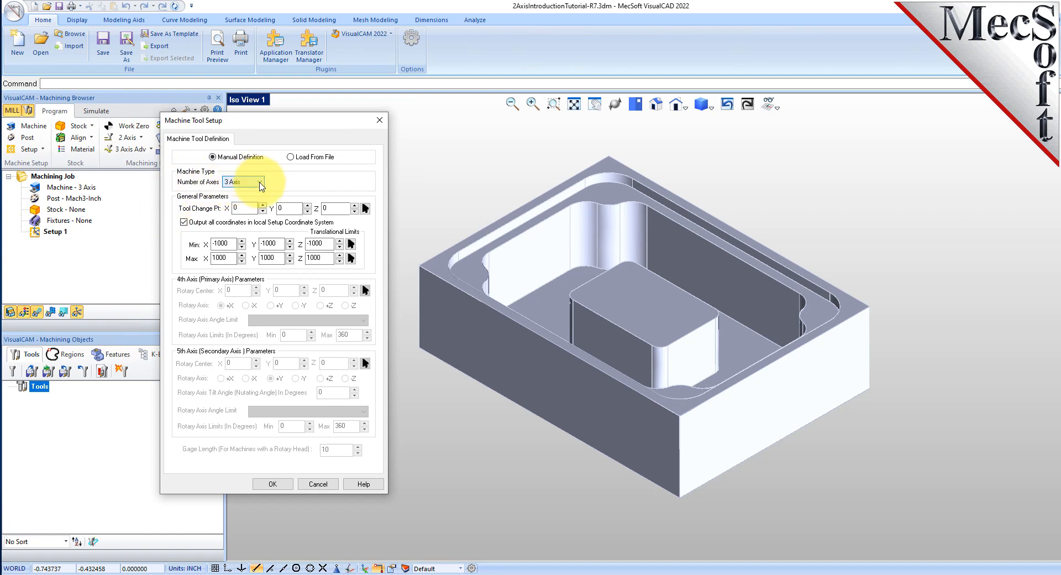
left_click(255, 183)
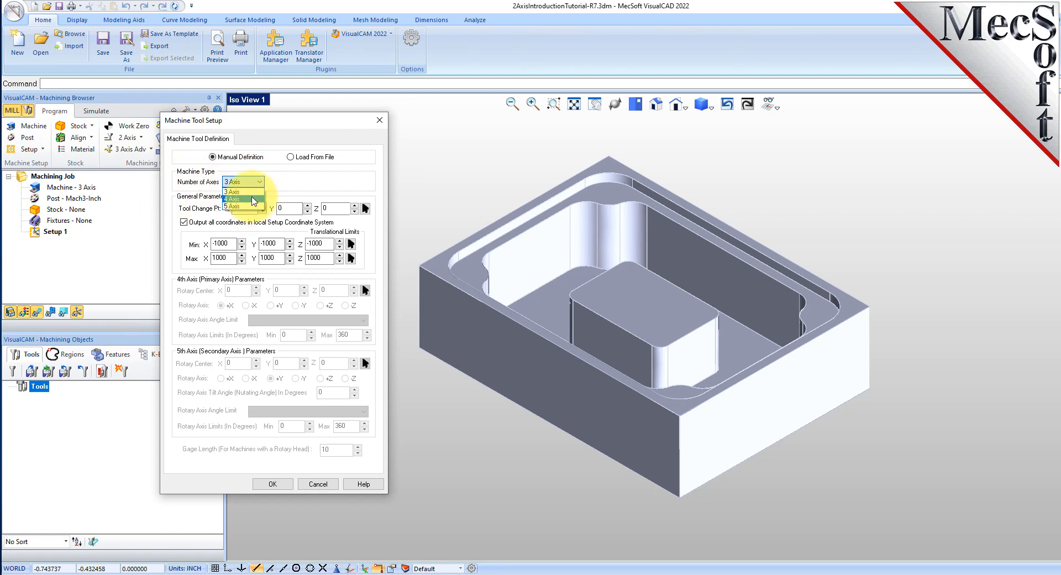
left_click(236, 191)
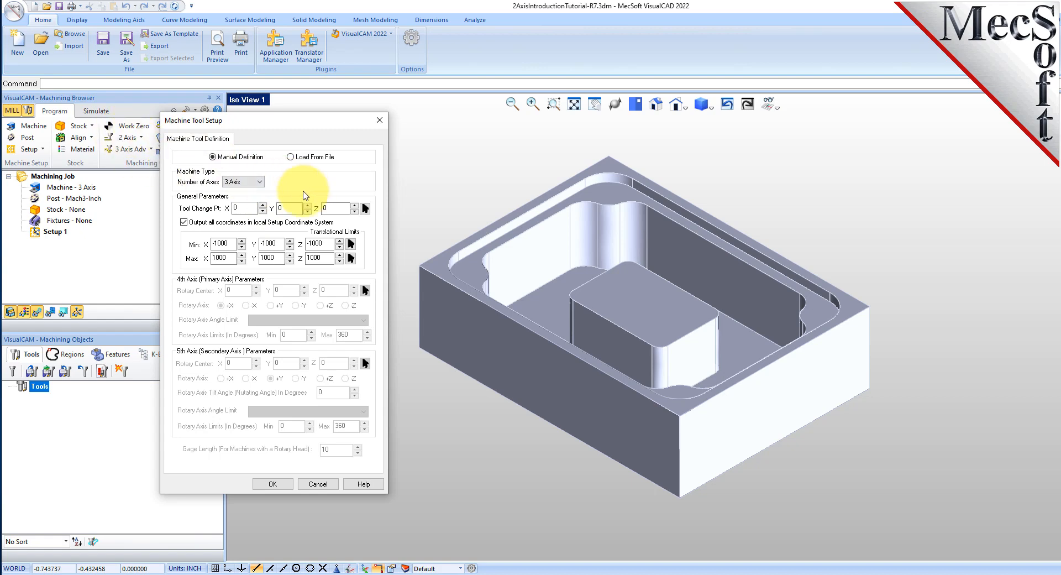
left_click(275, 484)
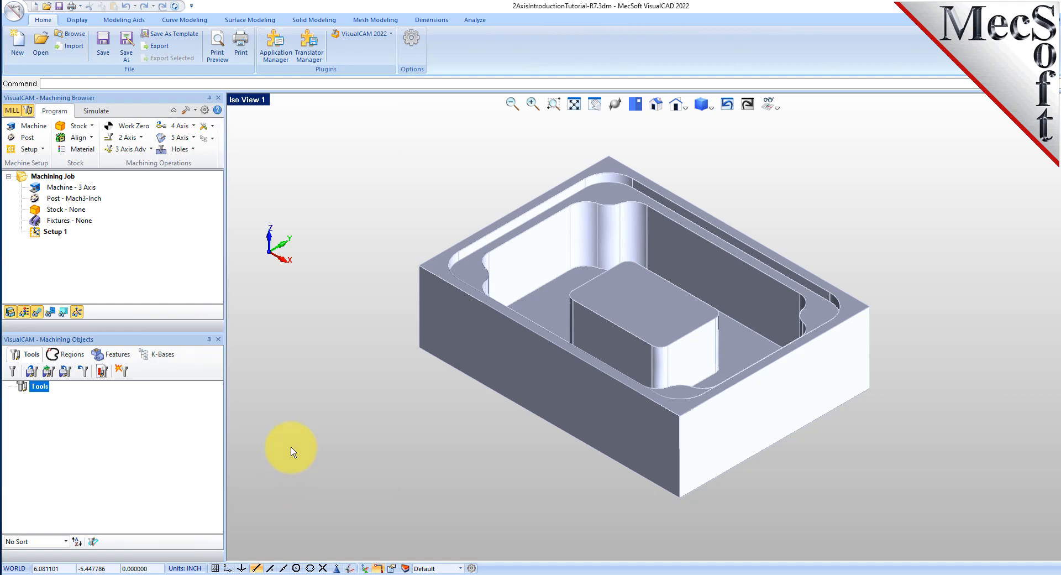
left_click(83, 187)
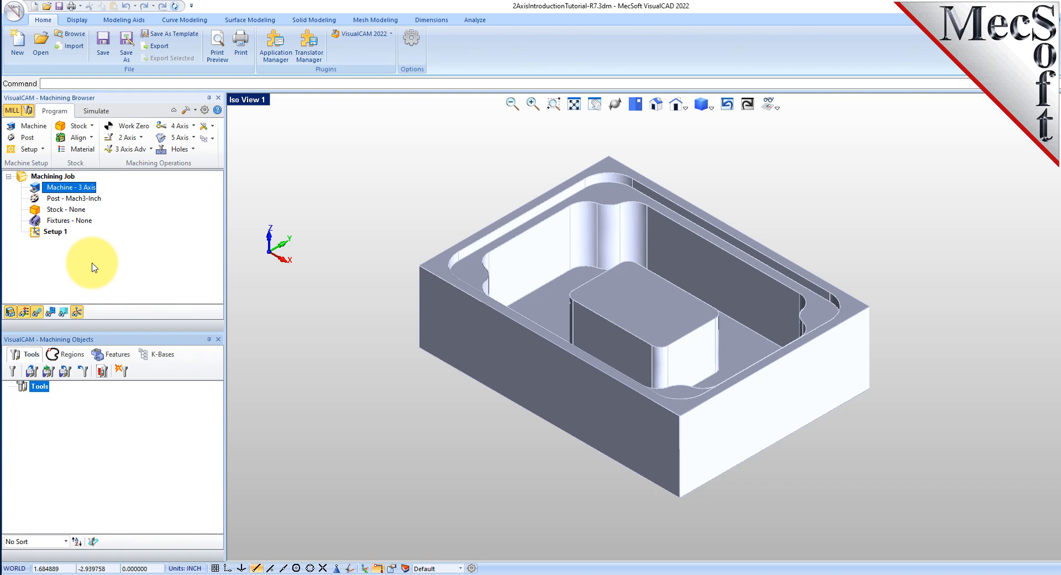
- Set the machining job's current post-processor to the legacy Haas post
left_click(26, 139)
left_click_drag(105, 119, 245, 150)
left_click(312, 230)
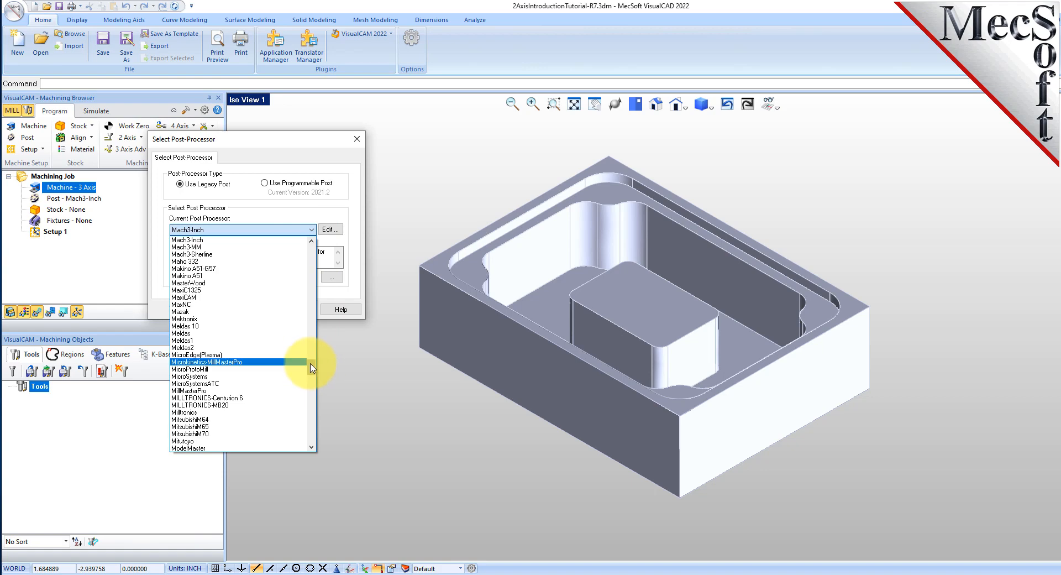
left_click_drag(310, 362, 308, 326)
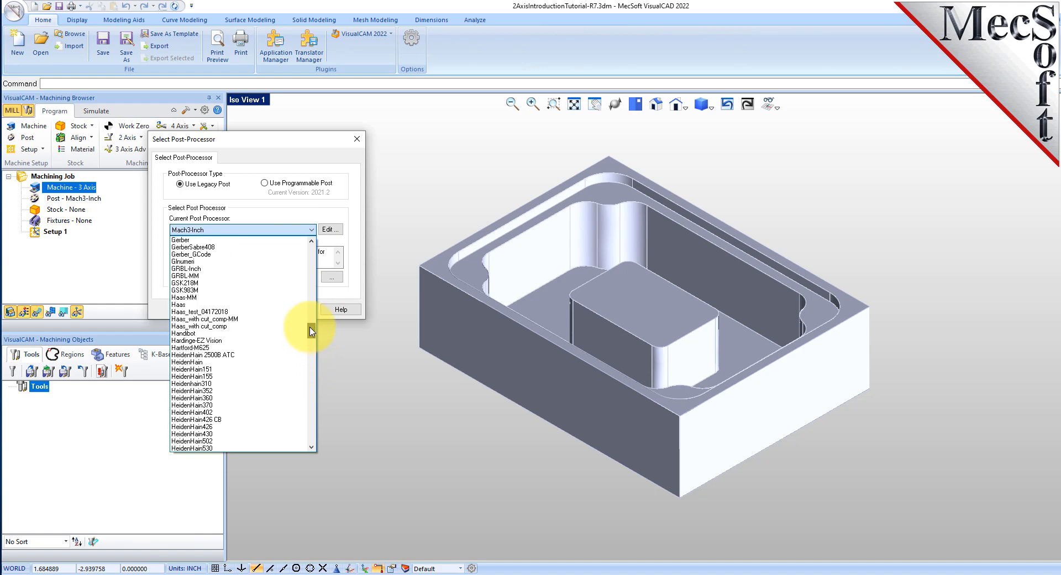
left_click(213, 304)
left_click(252, 309)
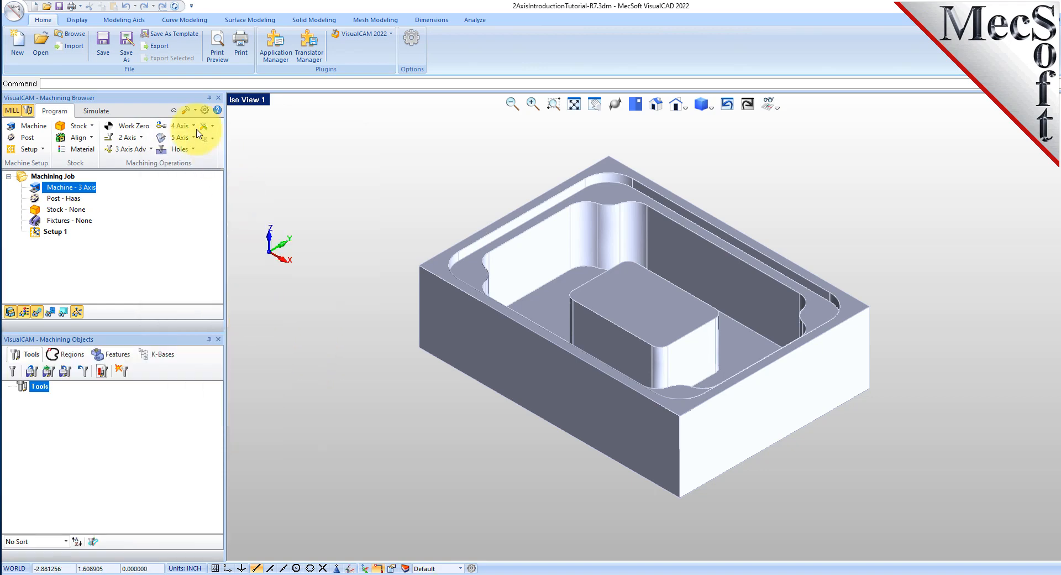
- Set the posted file extension to .nc in the Post Processor preferences
left_click(205, 111)
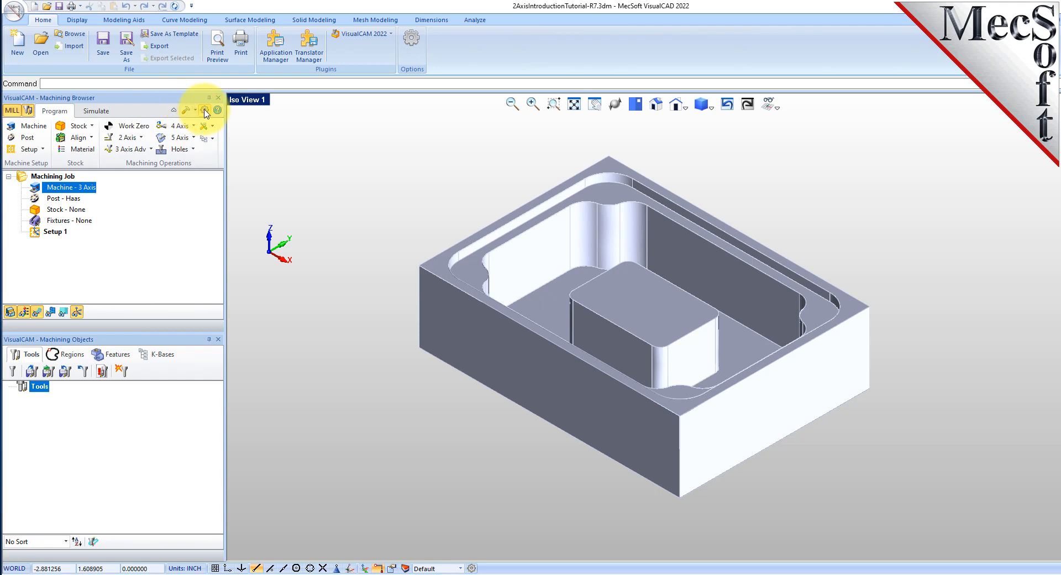
left_click(420, 267)
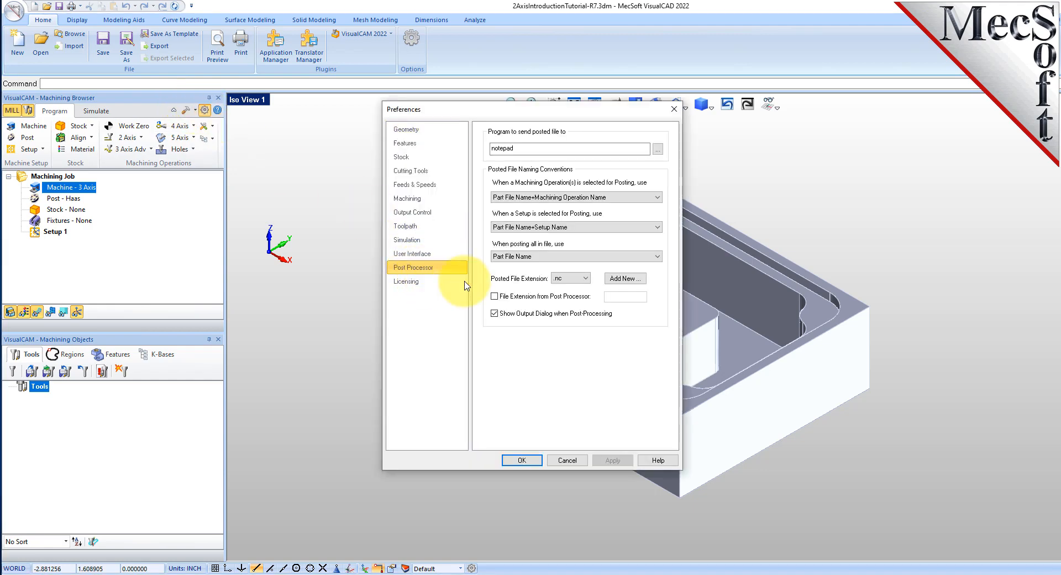
left_click(570, 278)
left_click(570, 288)
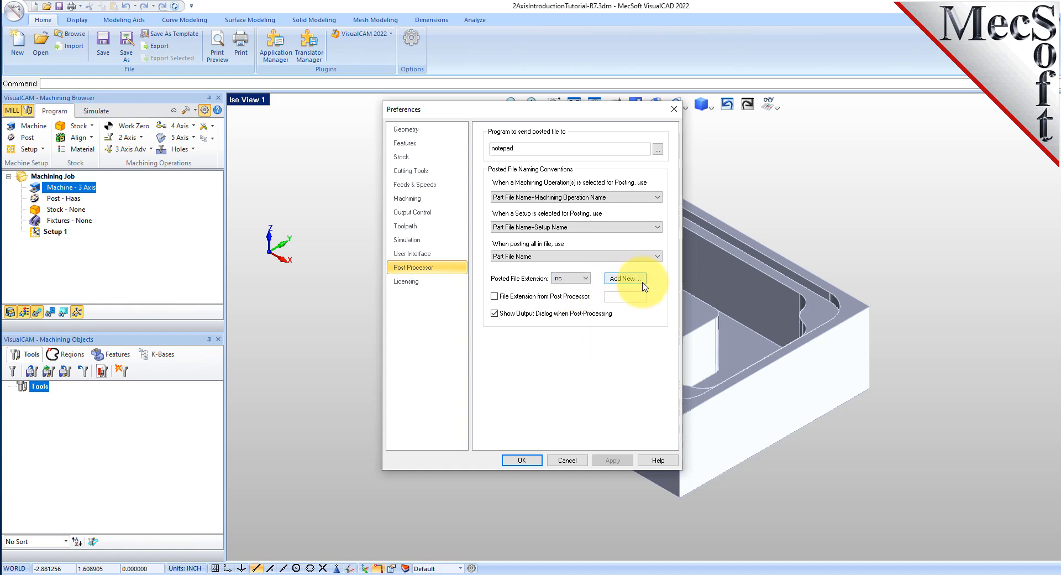
left_click(522, 462)
left_click(61, 198)
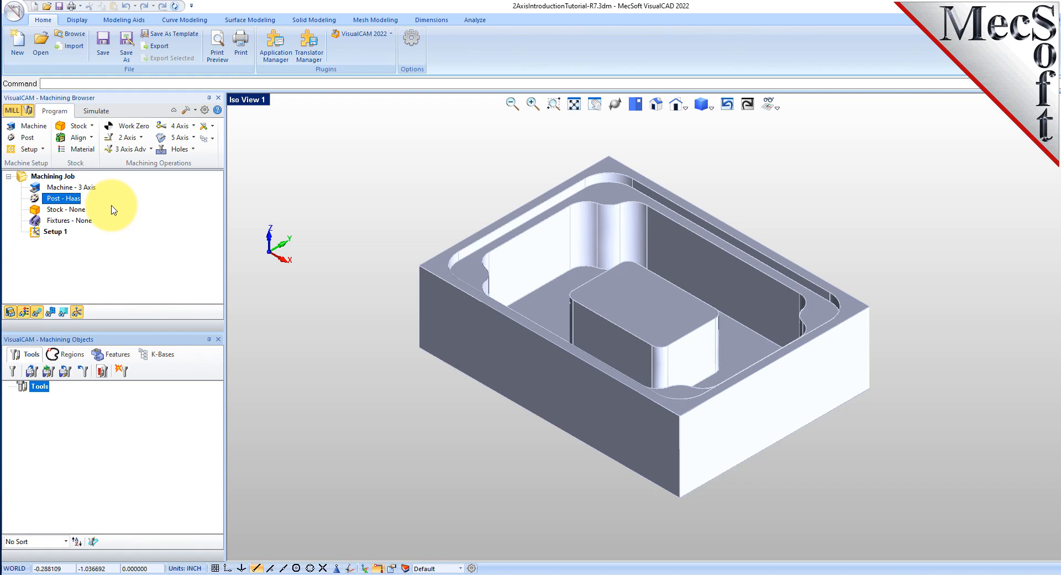
- Select Setup 1 and toggle the display of the machine coordinate system, leaving it hidden
left_click(54, 231)
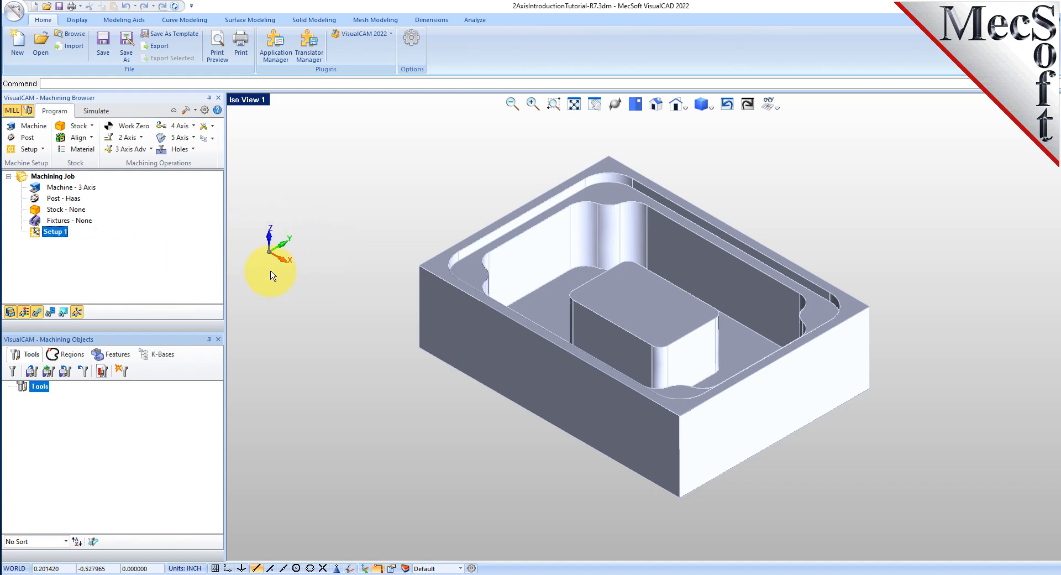
left_click(81, 317)
left_click(80, 316)
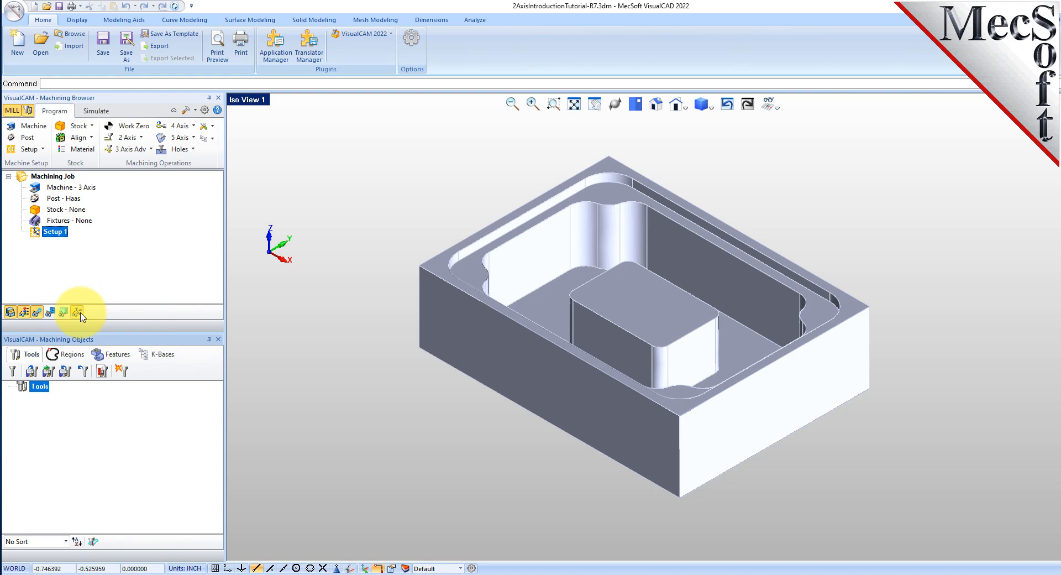
left_click(81, 313)
left_click(81, 314)
left_click(81, 313)
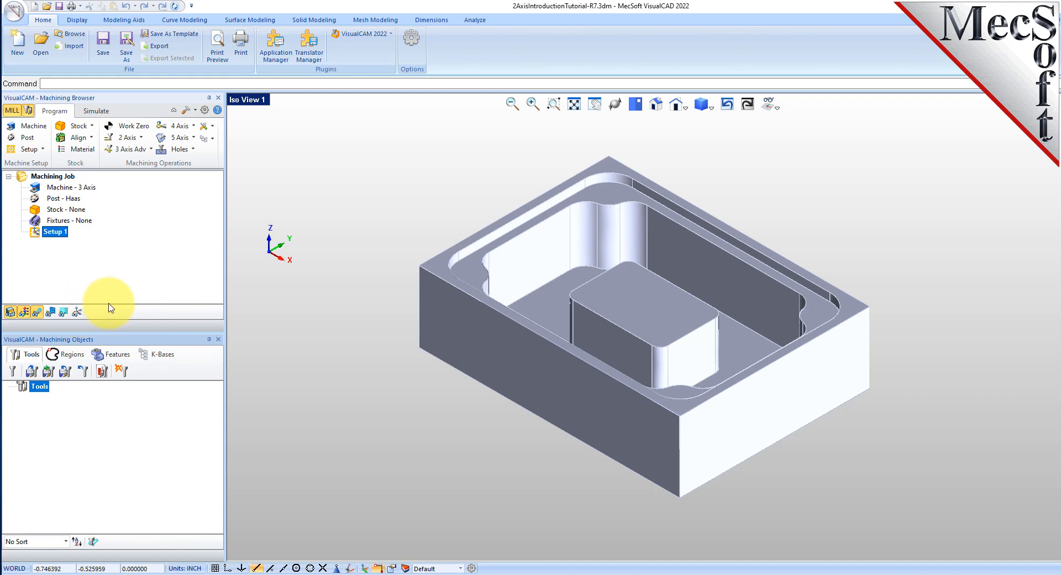
- Hide the world coordinate system (WCS) in the viewport and show the machine coordinate system
left_click(770, 104)
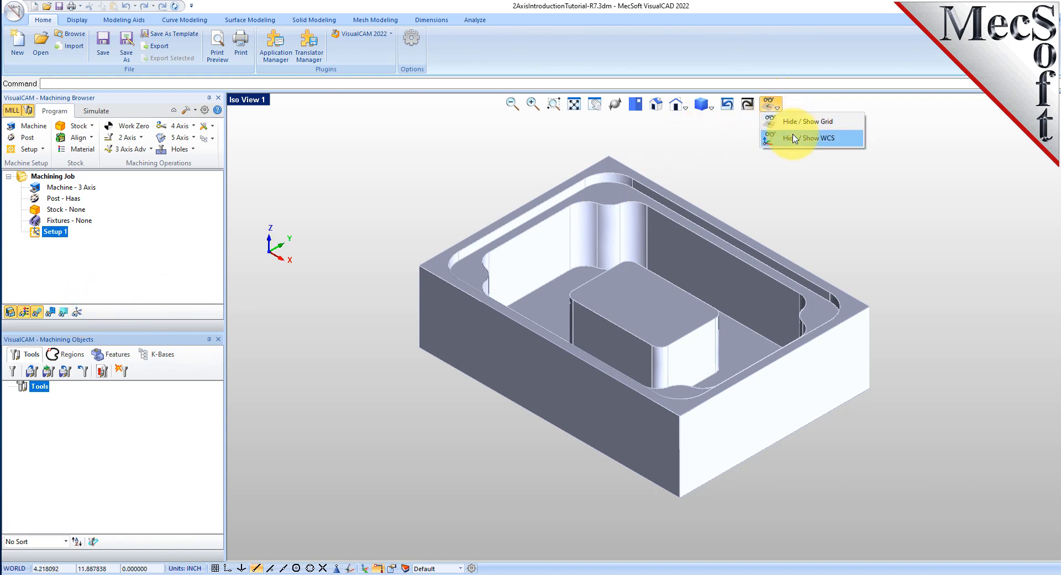
left_click(790, 138)
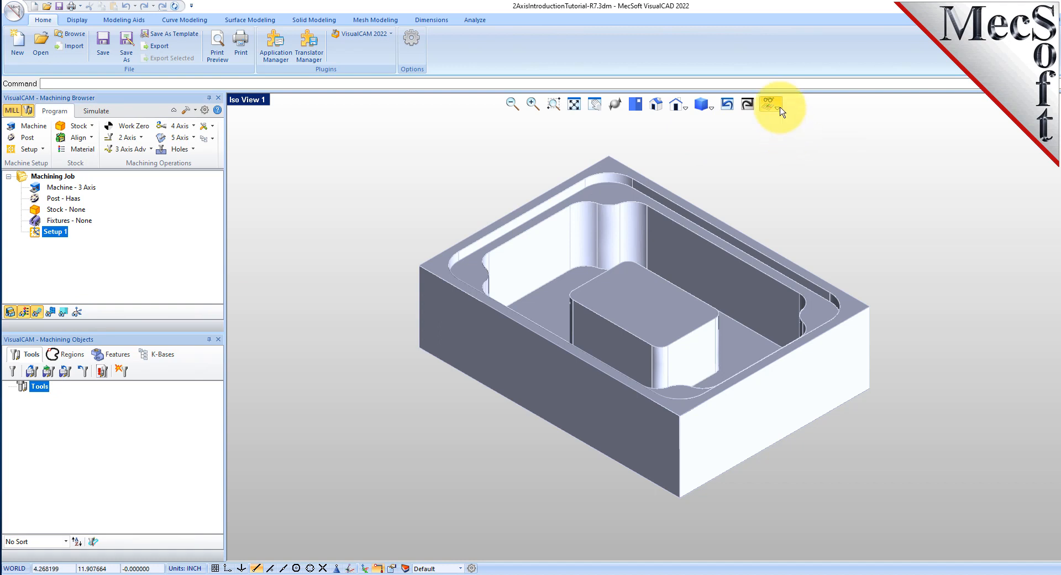
left_click(772, 106)
left_click(790, 141)
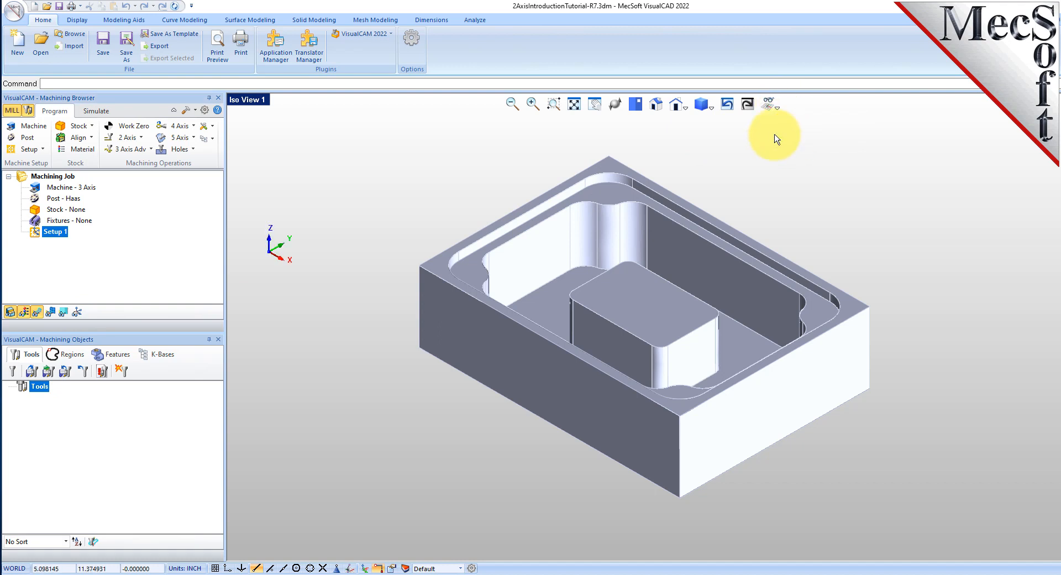
left_click(771, 105)
left_click(773, 143)
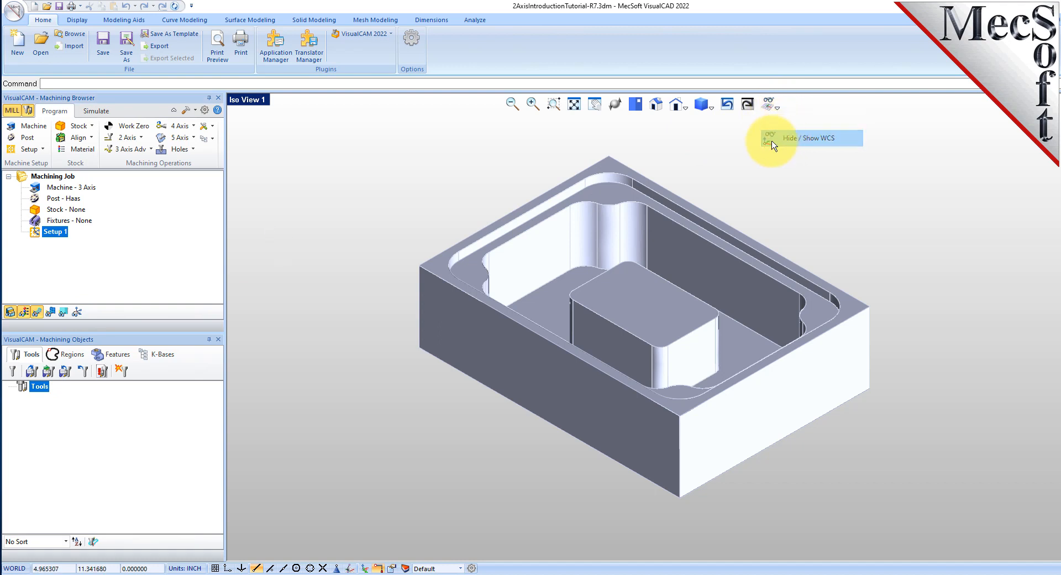
left_click(77, 311)
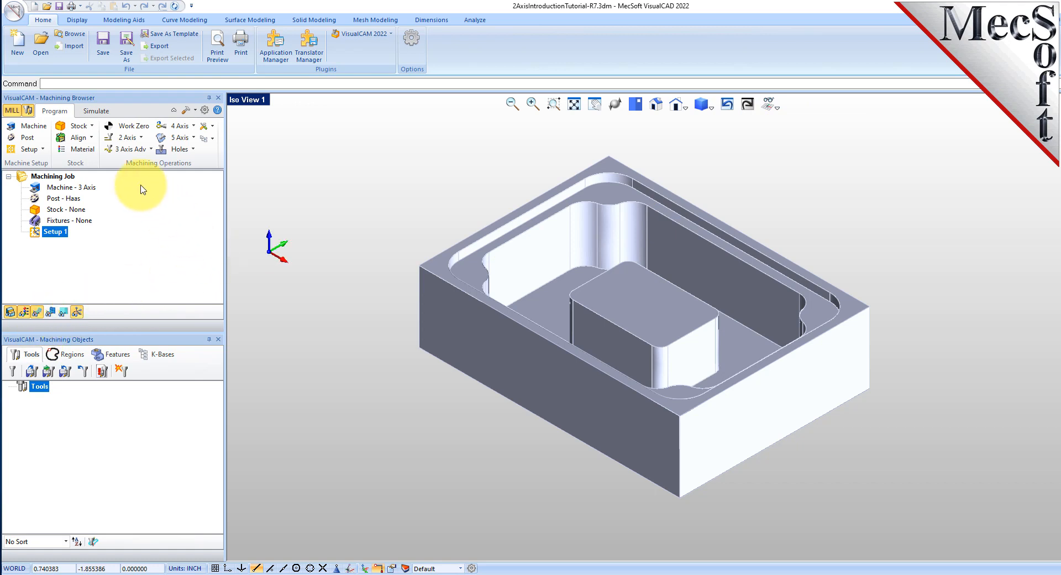
- Create a box stock from the model's bounding box, 8.25 long and 6 wide, with the height set to 2.5 inches
left_click(93, 126)
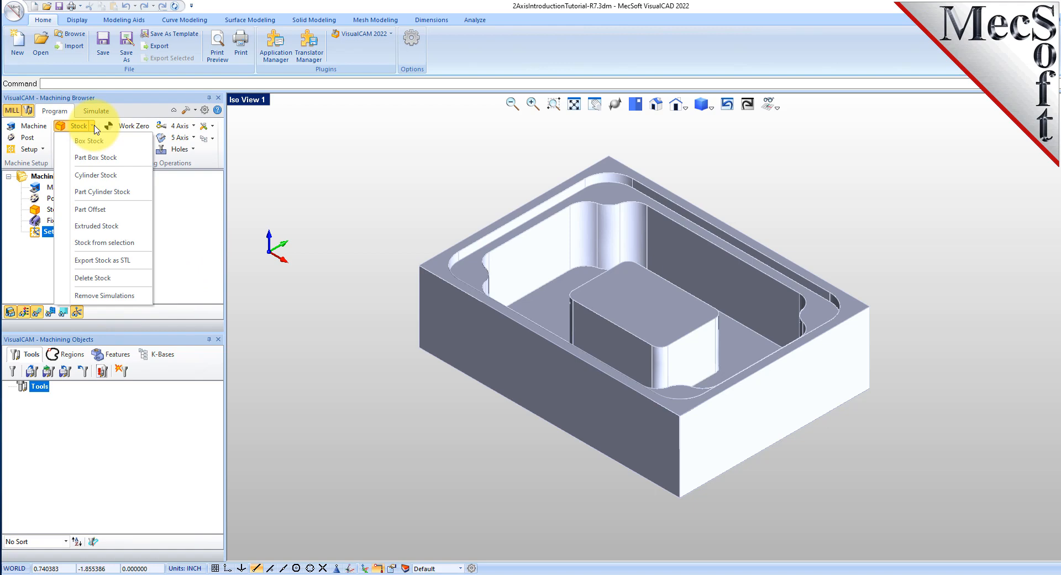
left_click(139, 141)
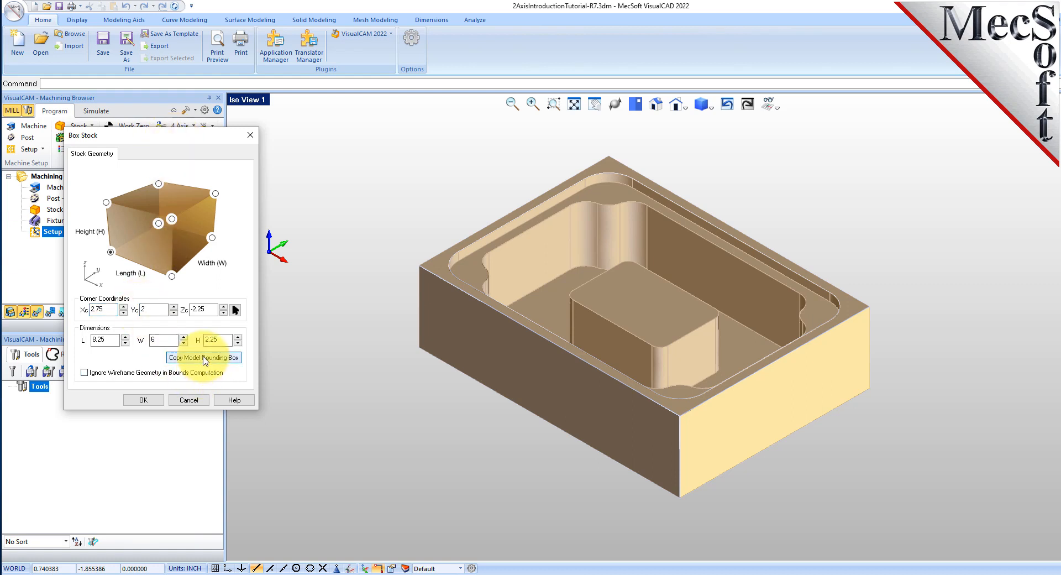
double_click(163, 340)
double_click(224, 340)
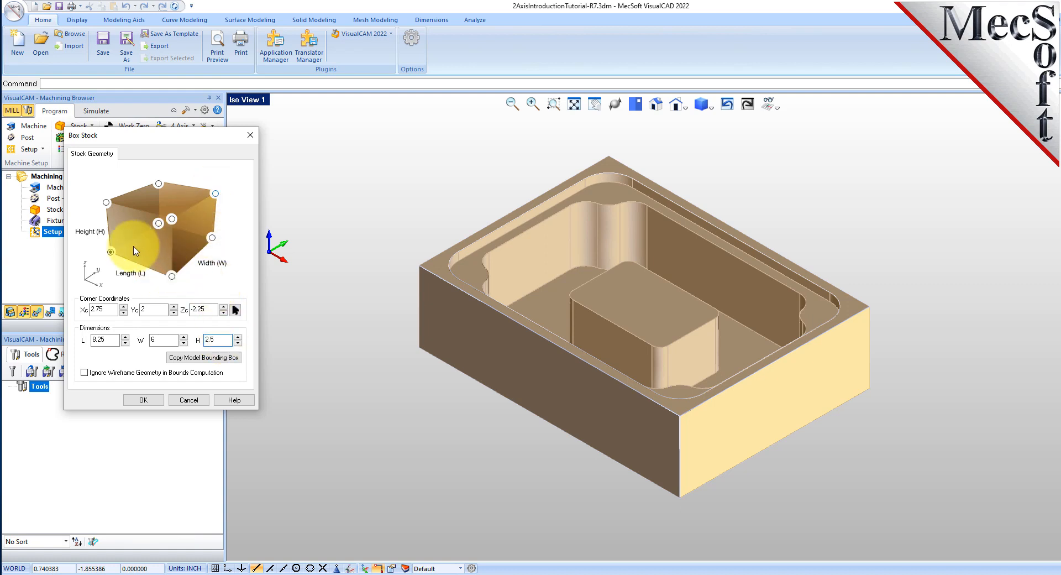
left_click(111, 255)
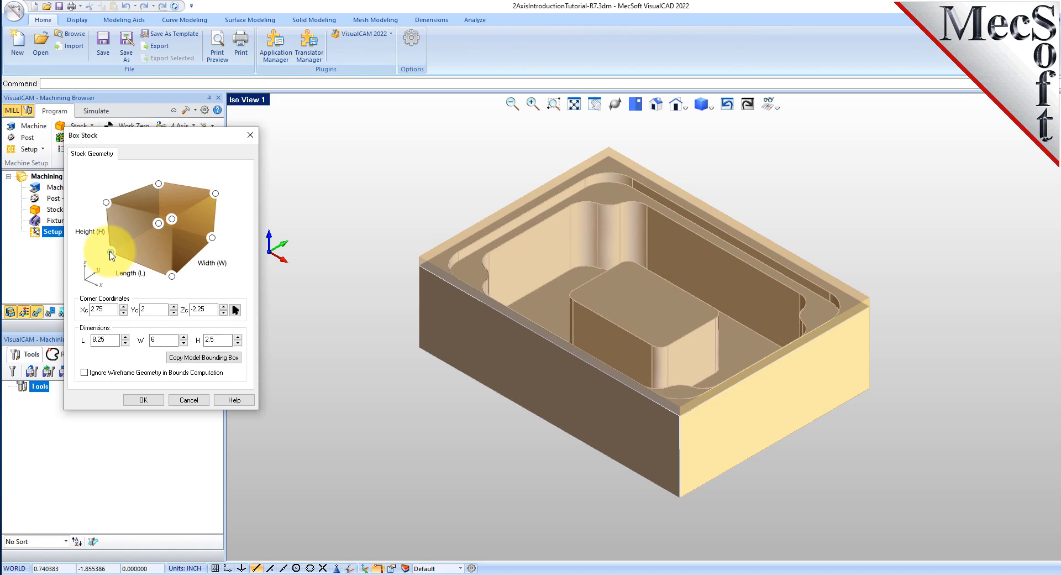
left_click(147, 401)
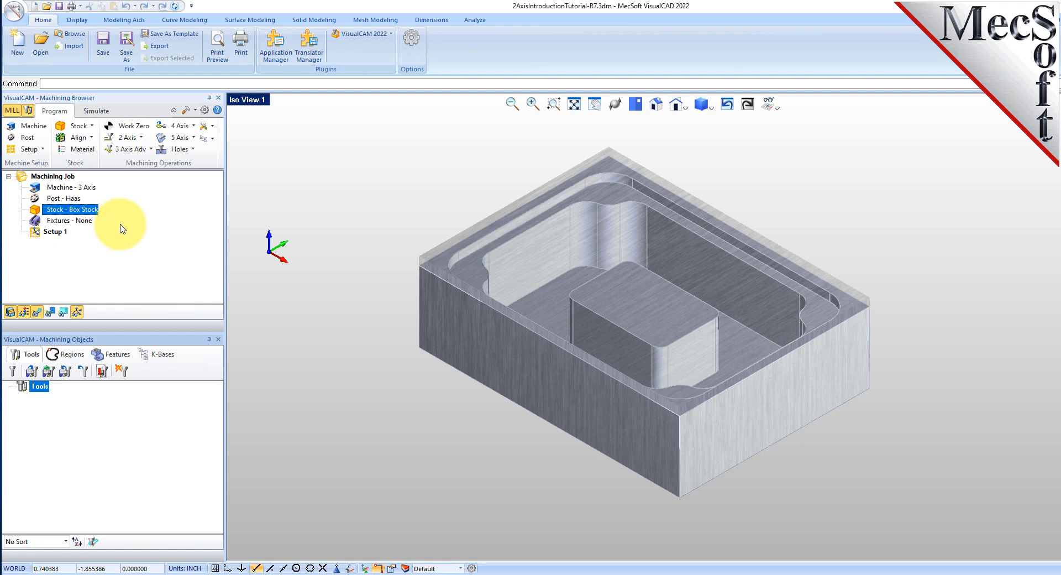
- Compare the part with and without the box stock by toggling the stock's visibility, ending in a close isometric view
right_click_drag(301, 236, 457, 299)
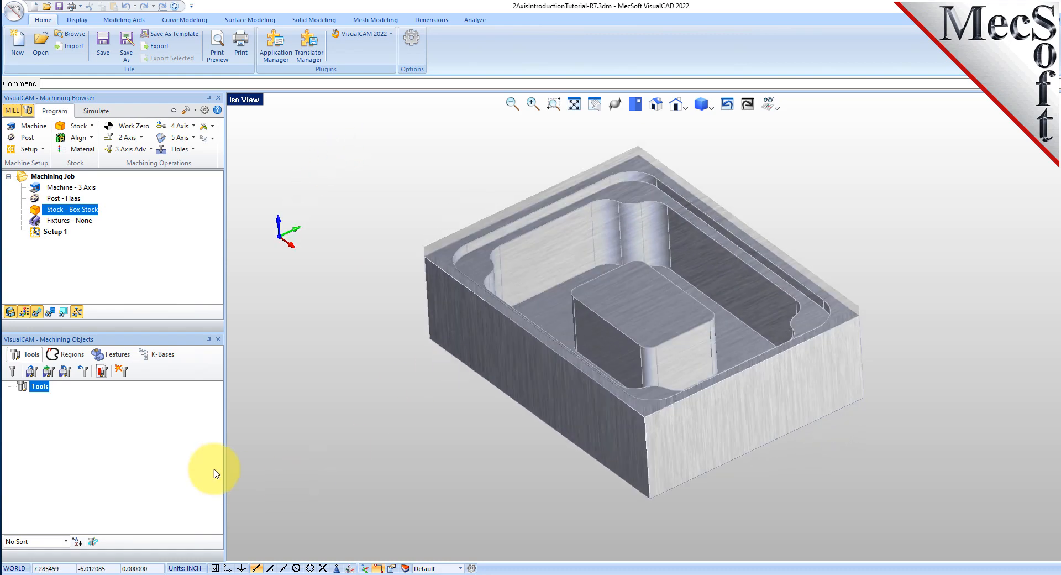
left_click(11, 312)
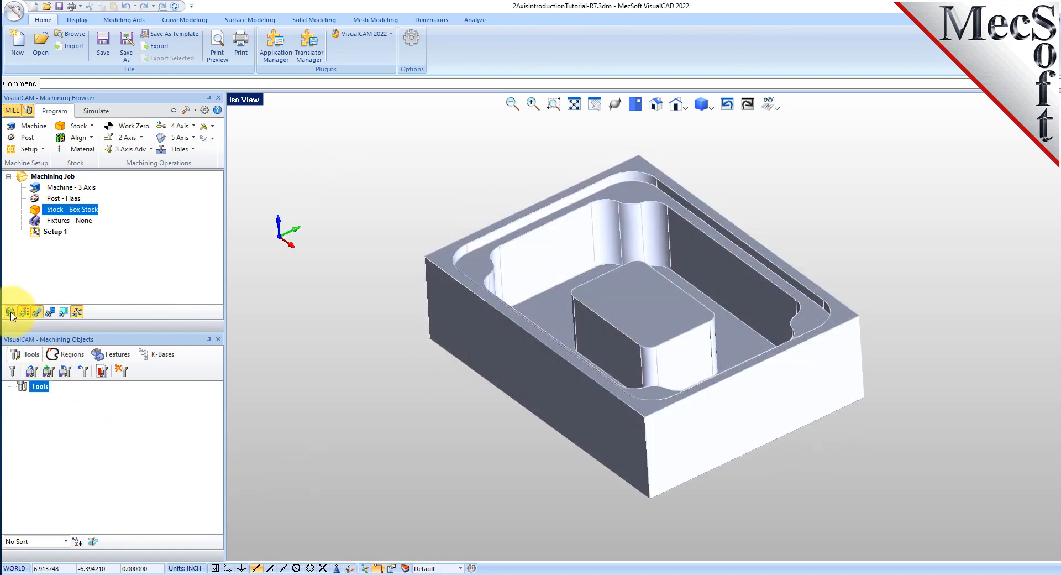
left_click(11, 313)
left_click(11, 313)
left_click(11, 312)
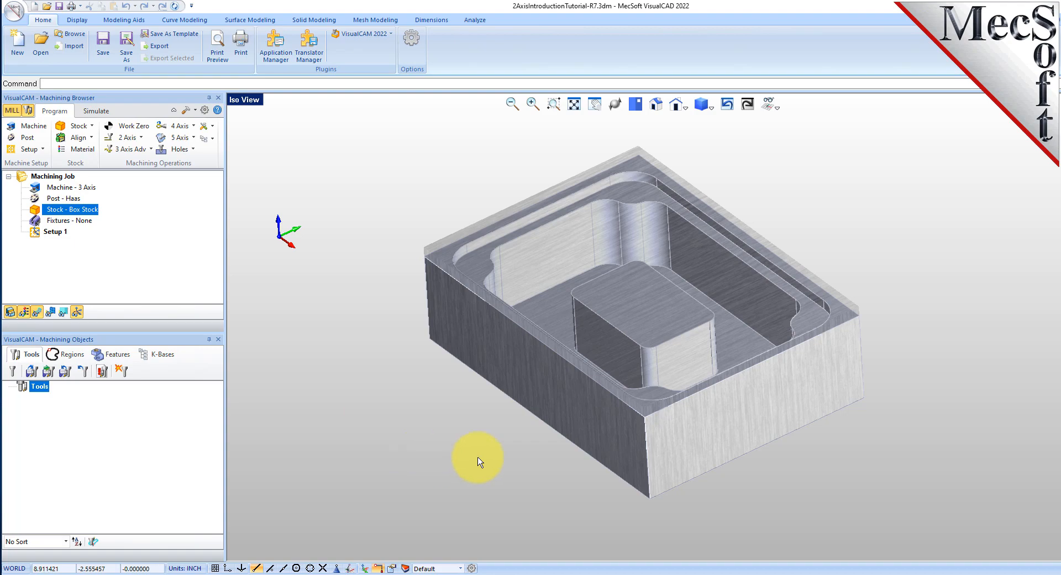
mouse_move(713, 495)
right_mouse_down()
mouse_move(625, 502)
mouse_move(672, 519)
mouse_move(746, 488)
mouse_move(773, 490)
mouse_move(724, 503)
right_mouse_up()
left_click(656, 104)
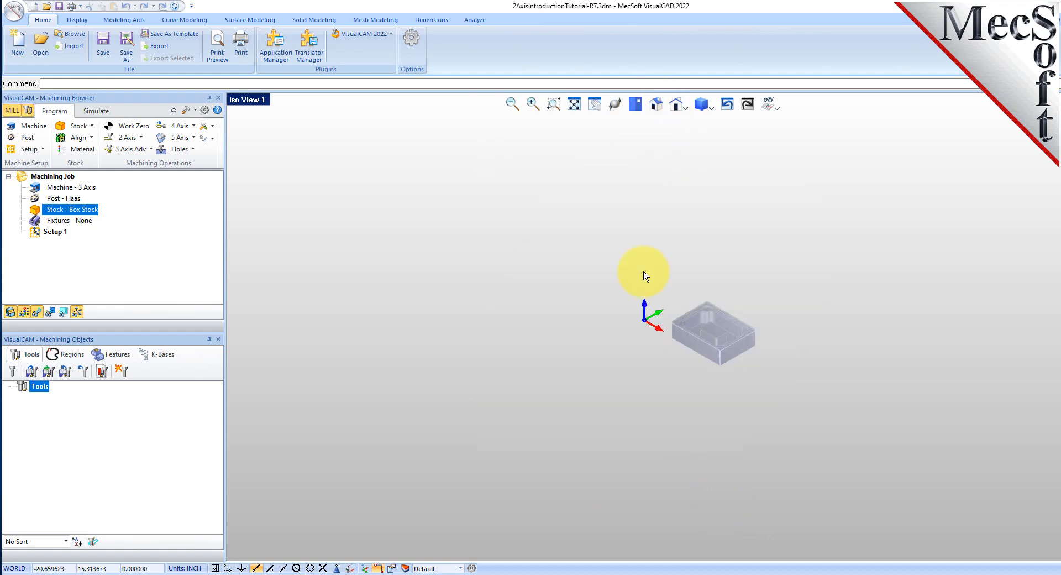
scroll(730, 274, "up", 5)
scroll(717, 350, "up", 4)
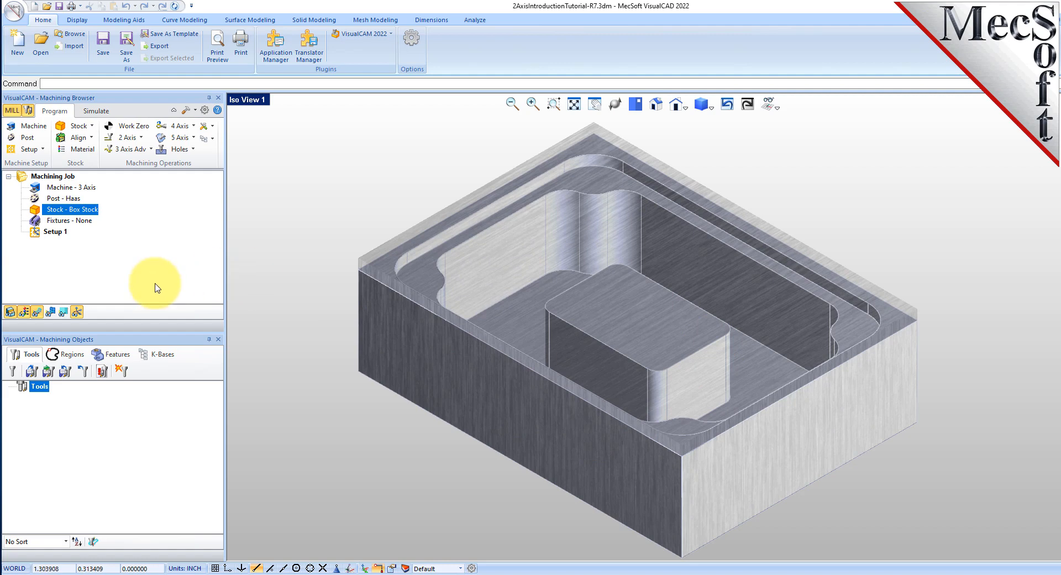
- Align the box stock about the part with Z alignment at Bottom and XY alignment at Center
left_click(91, 137)
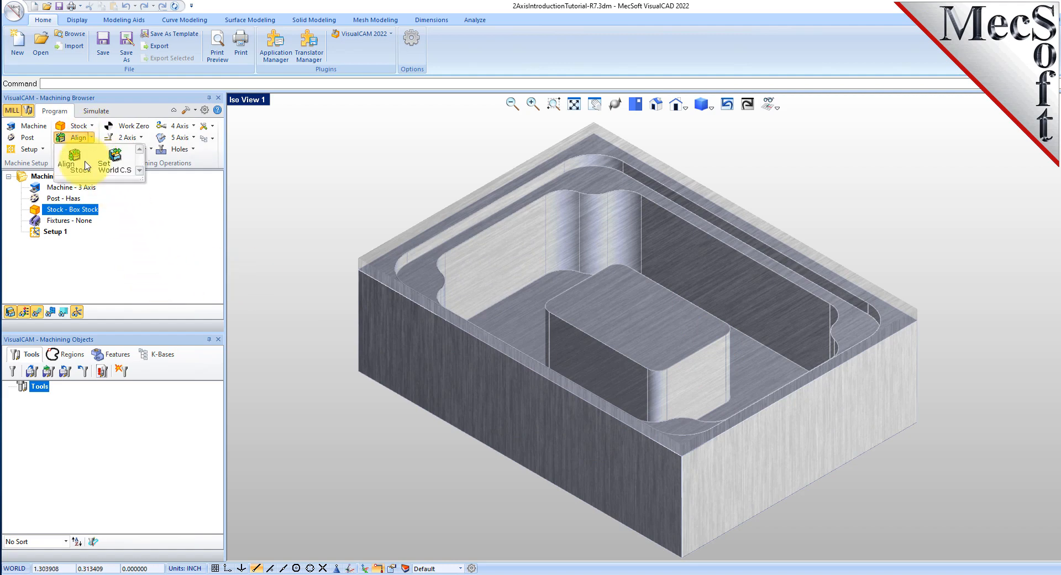
left_click(84, 169)
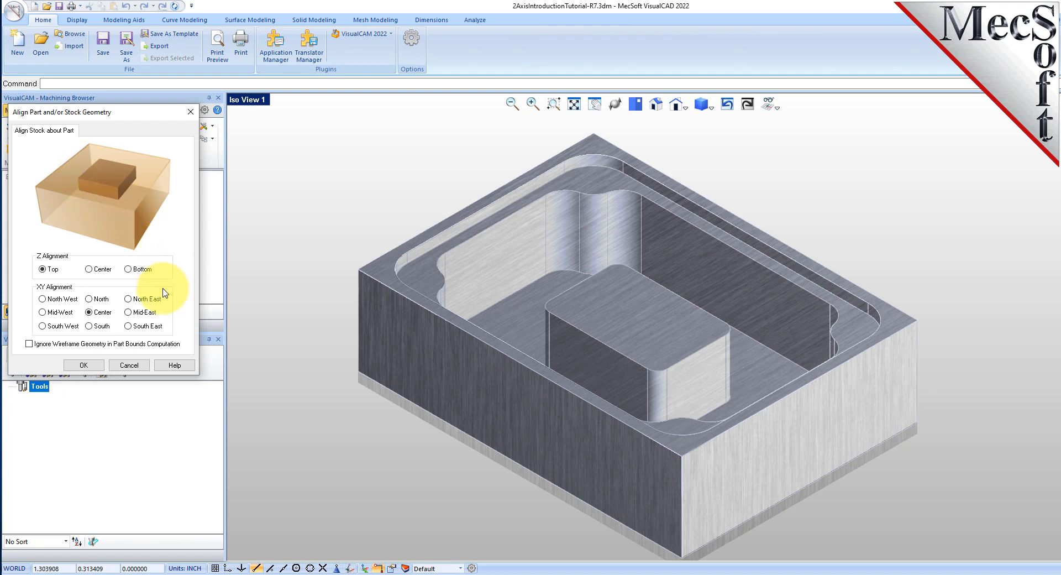
left_click(128, 269)
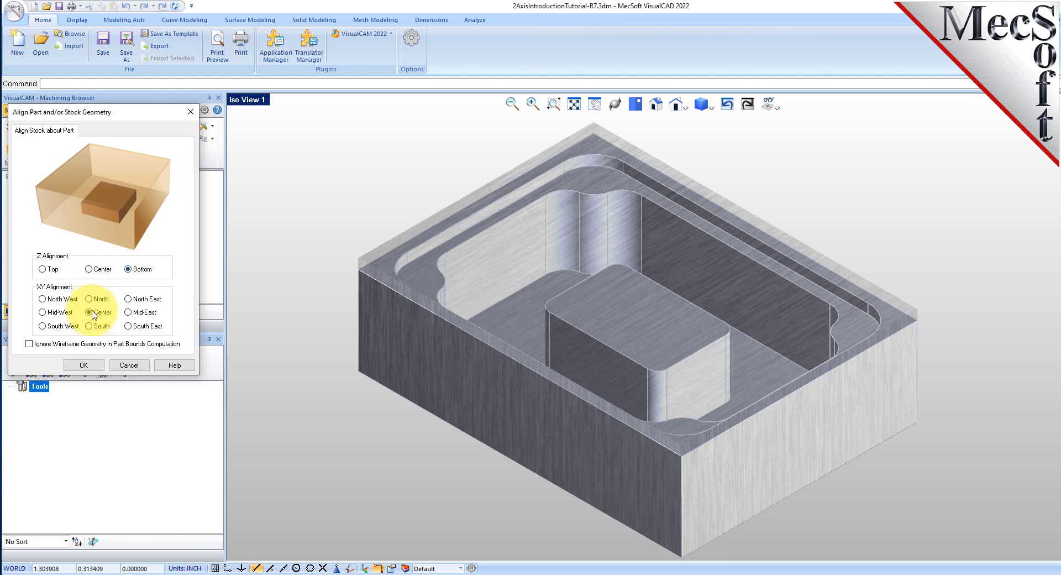
left_click(92, 365)
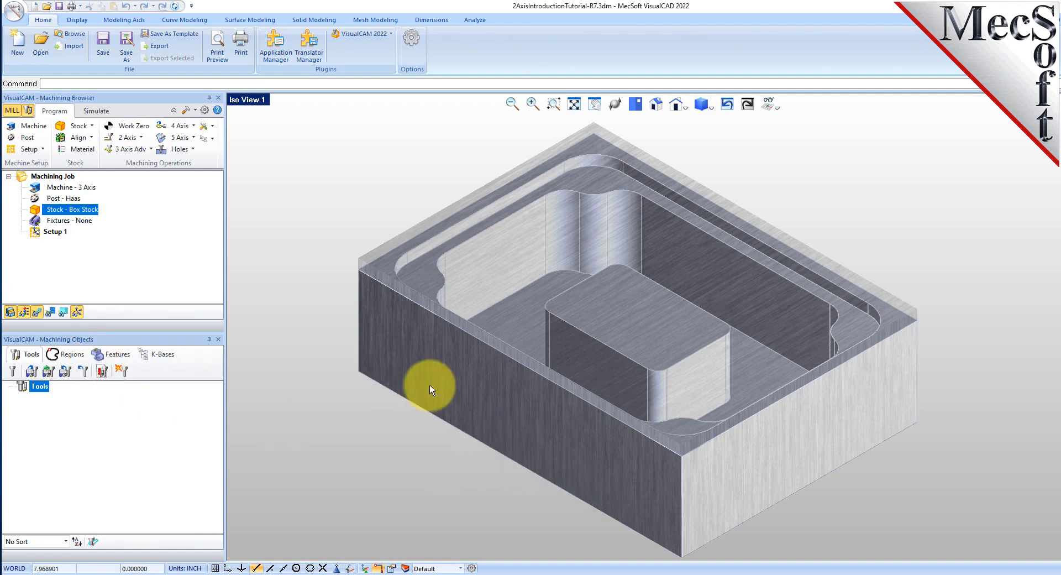
- Assign ALUMINUM - 6061 from FeedsSpeedsDataINCH.xml as the stock material
left_click(130, 20)
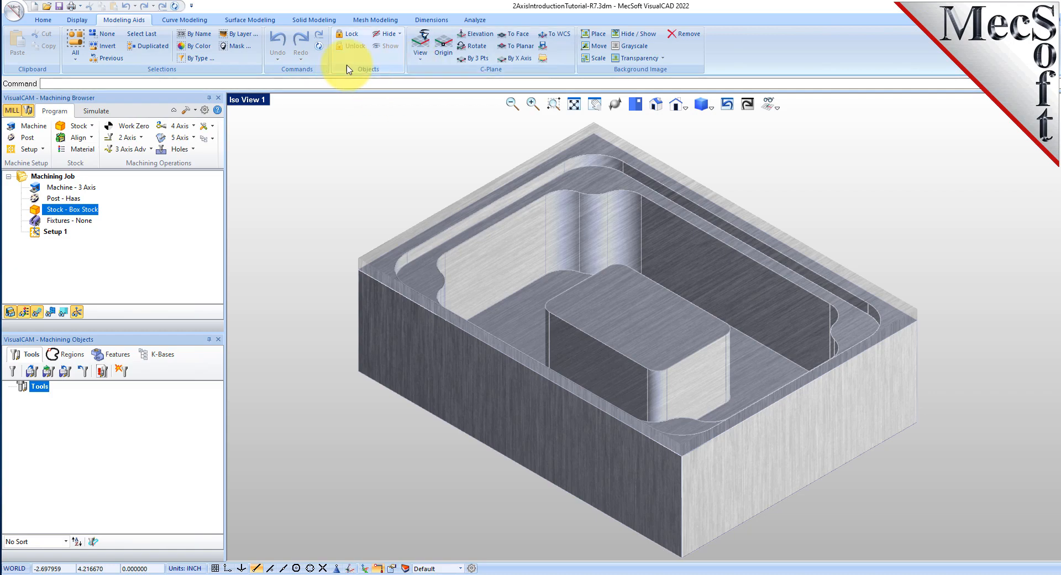
left_click(77, 20)
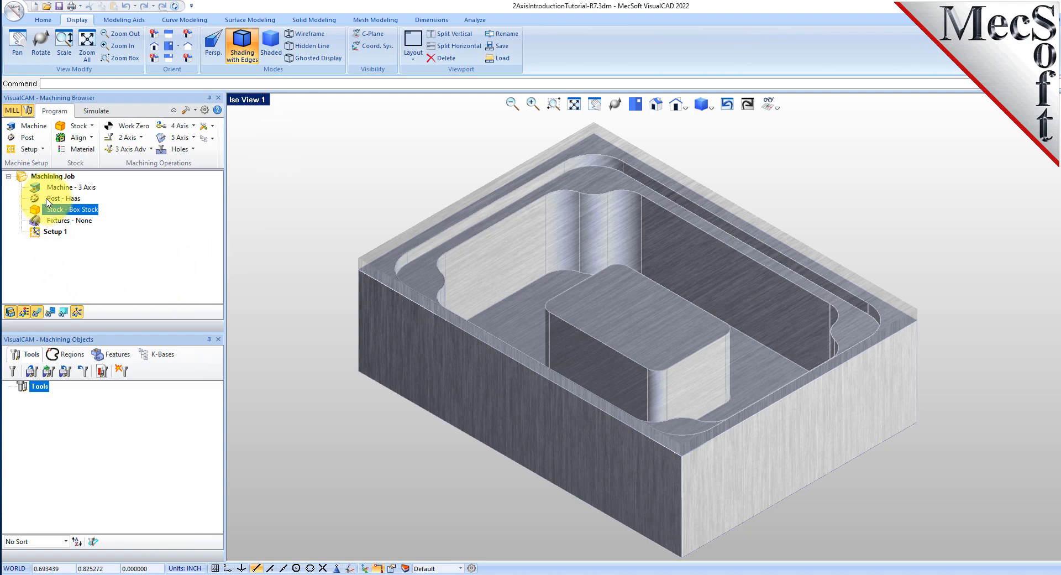
left_click(83, 152)
left_click_drag(97, 112, 180, 135)
left_click(232, 212)
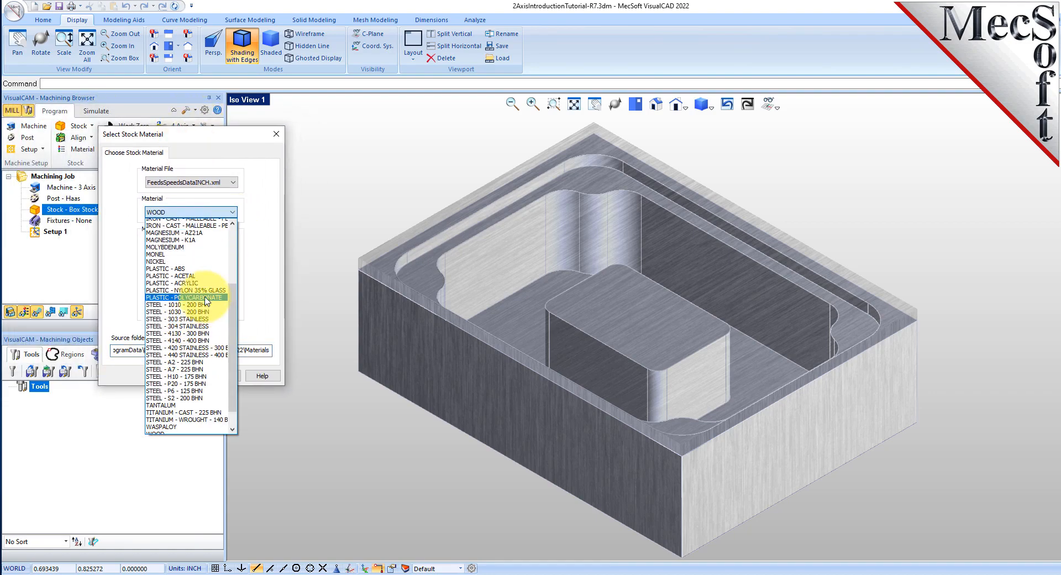
scroll(205, 301, "up", 5)
left_click(208, 236)
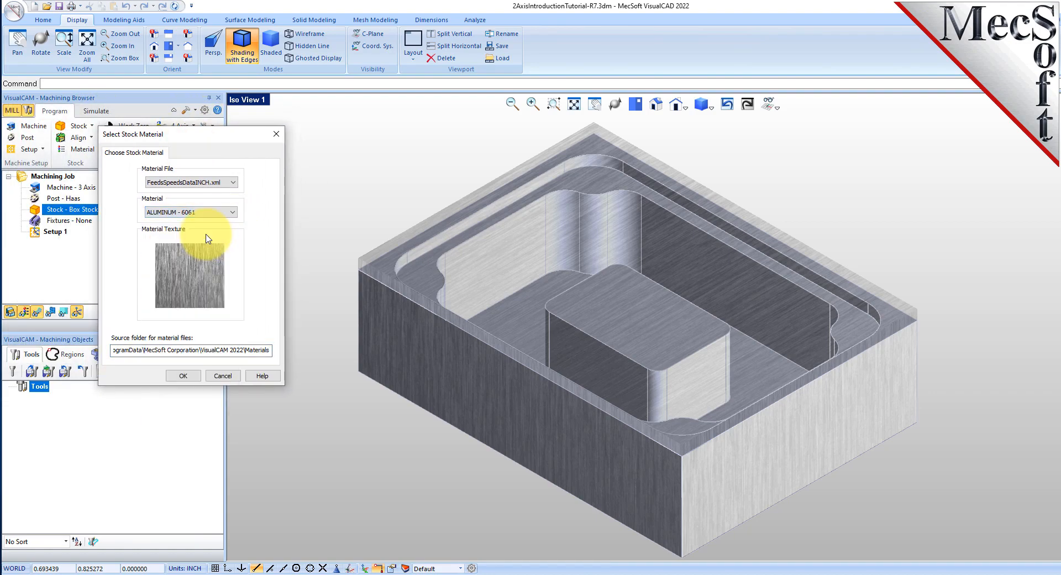
left_click(182, 376)
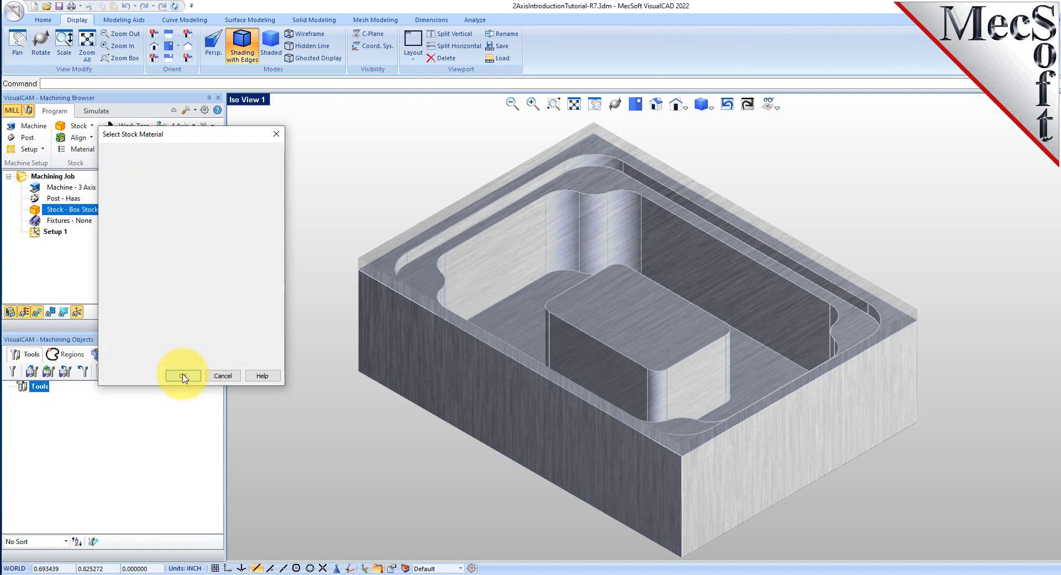
- Show all four viewports and turn off the material texture display on the part and stock
left_click(259, 103)
left_click(289, 231)
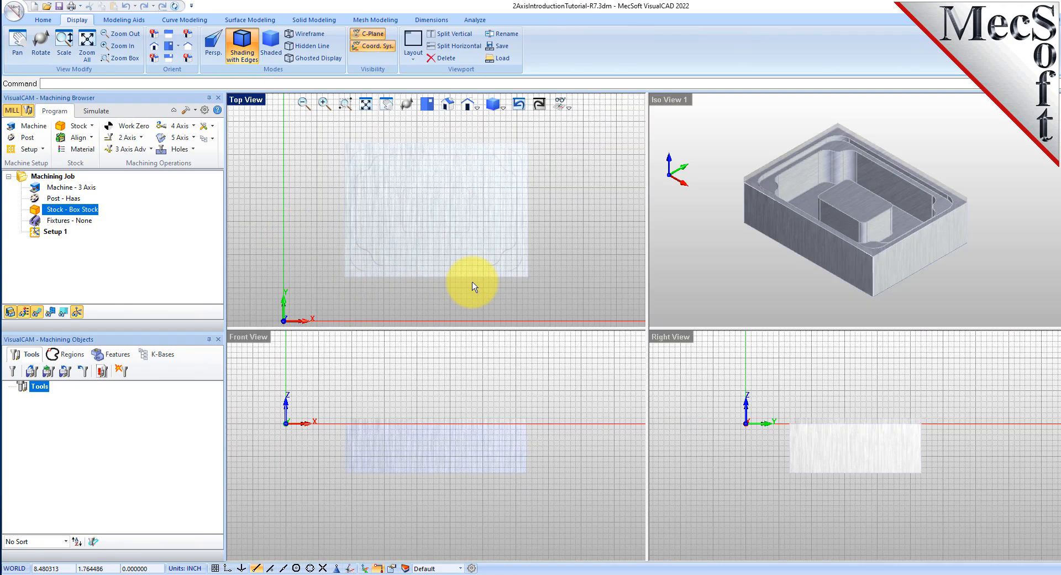
left_click(25, 313)
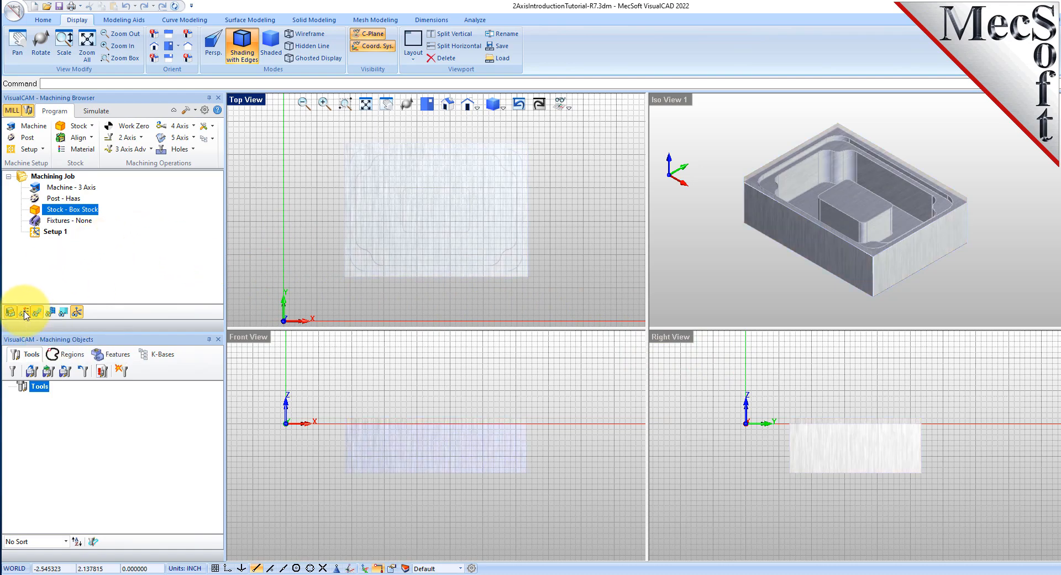
left_click(24, 311)
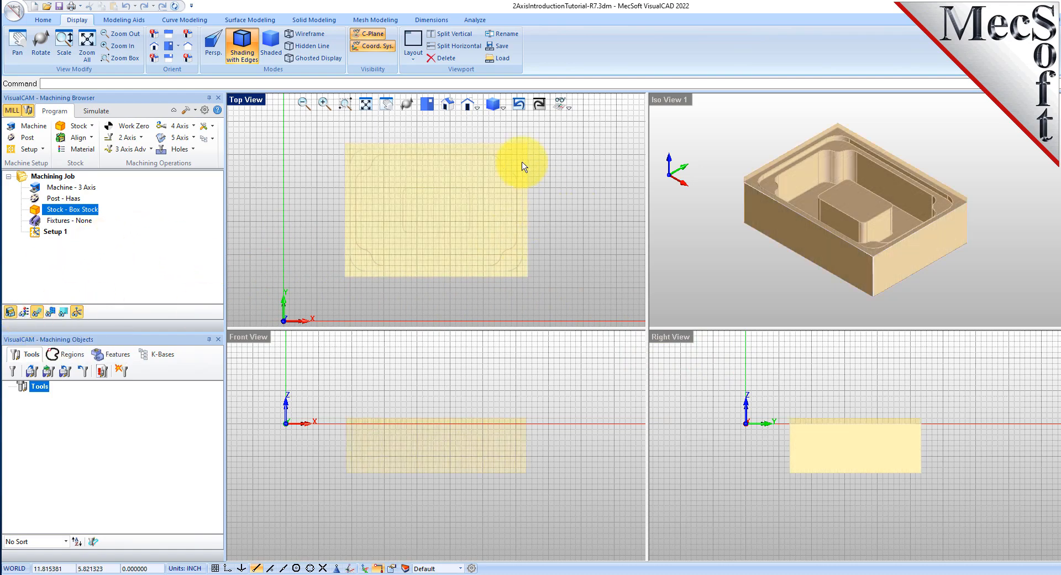
- Switch the Top, Front and Right views to ghosted display so the pocket shows through the stock
left_click(503, 109)
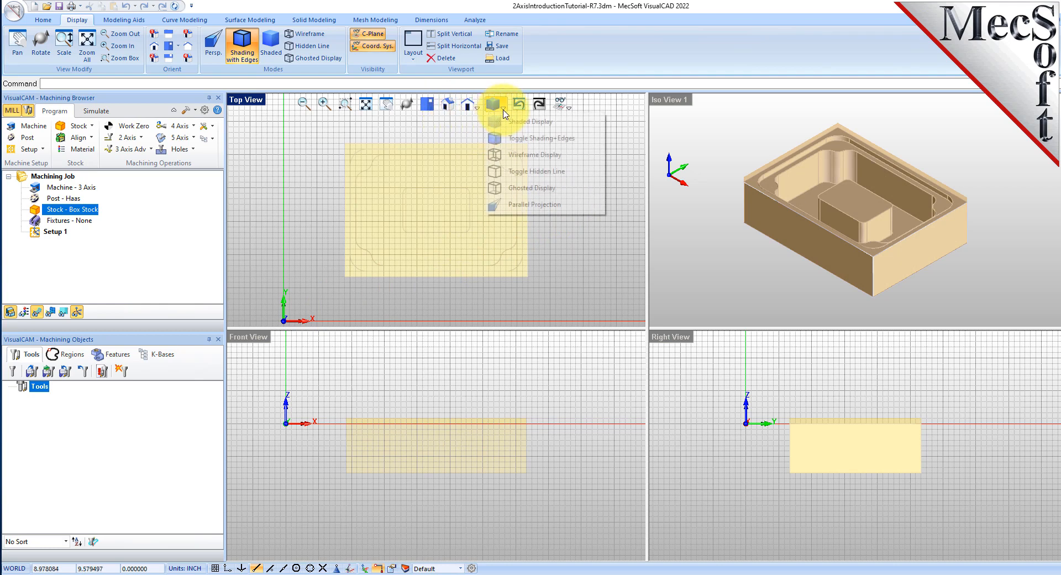
left_click(539, 191)
left_click(558, 423)
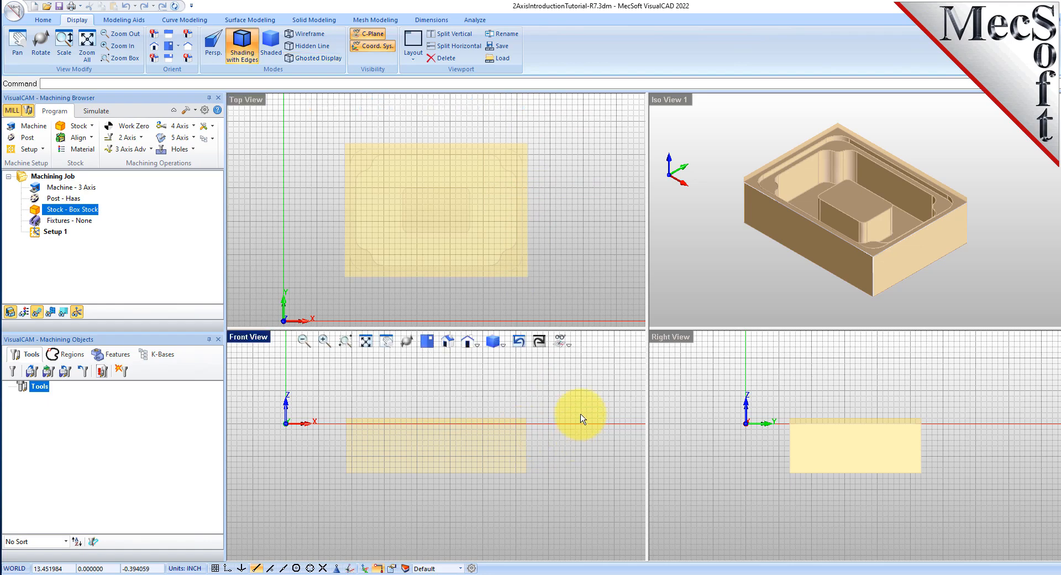
left_click(496, 341)
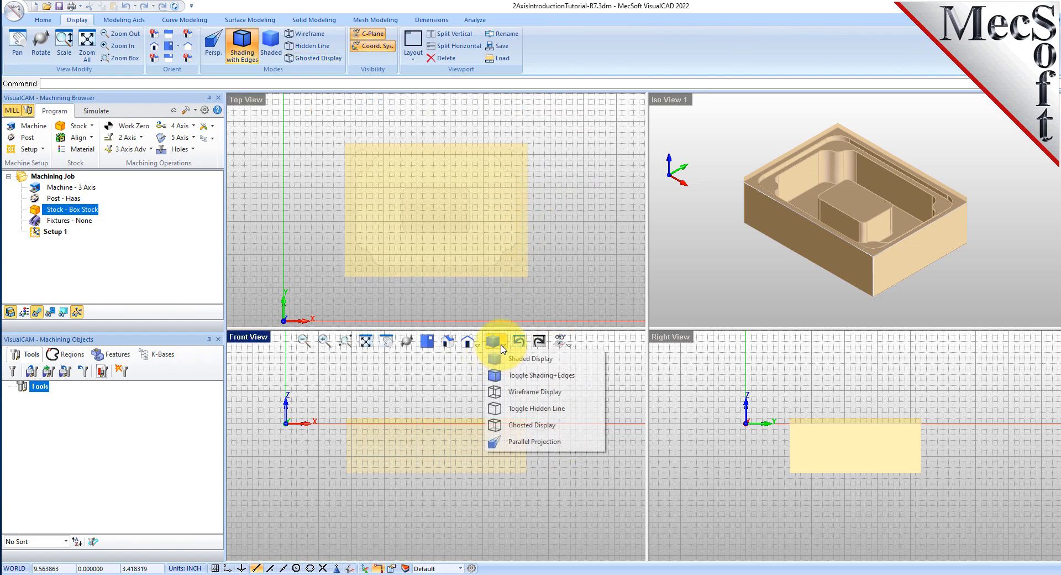
left_click(532, 425)
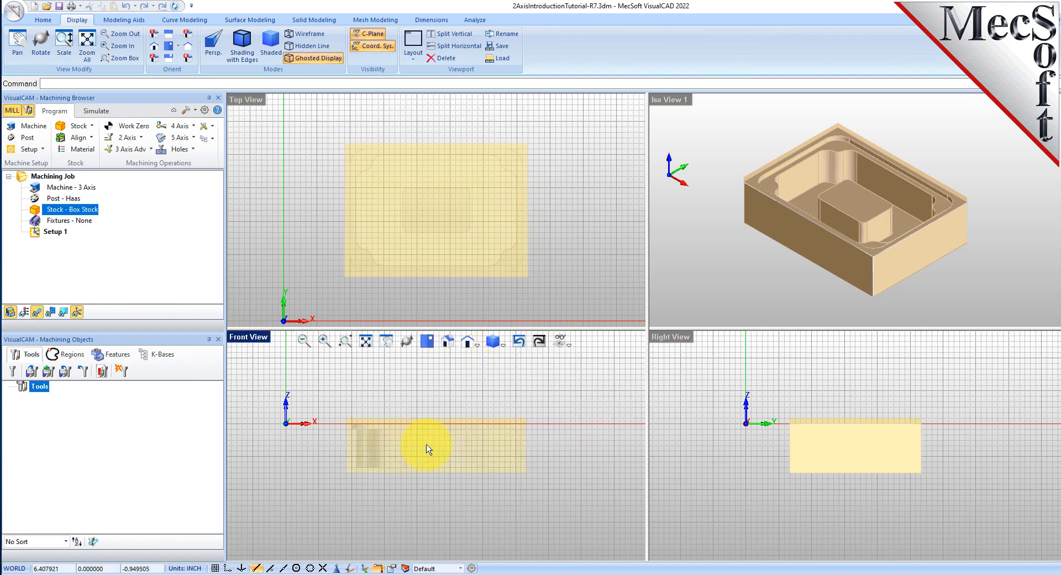
scroll(426, 446, "up", 3)
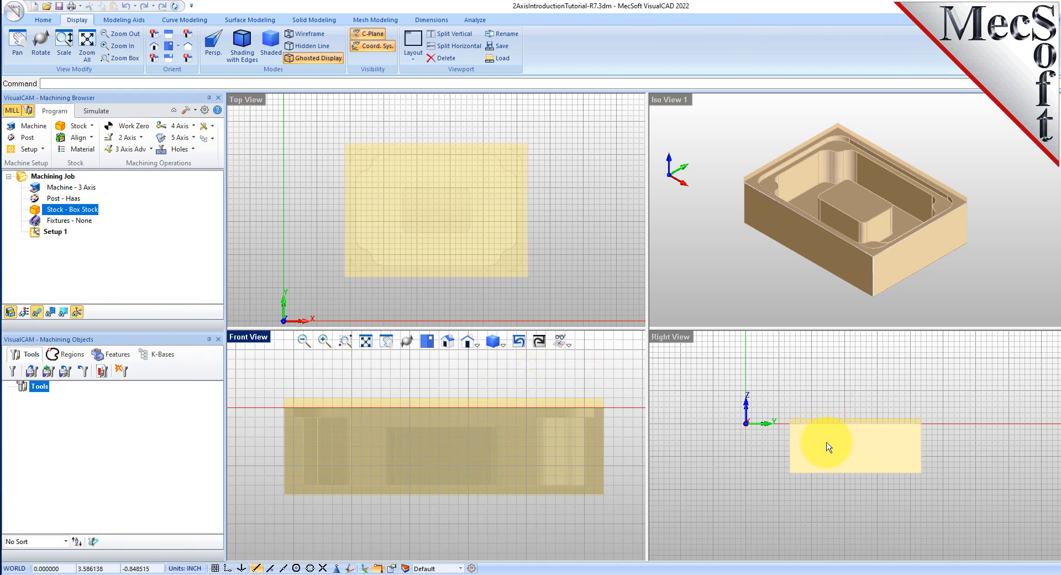
scroll(832, 442, "up", 2)
left_click(792, 389)
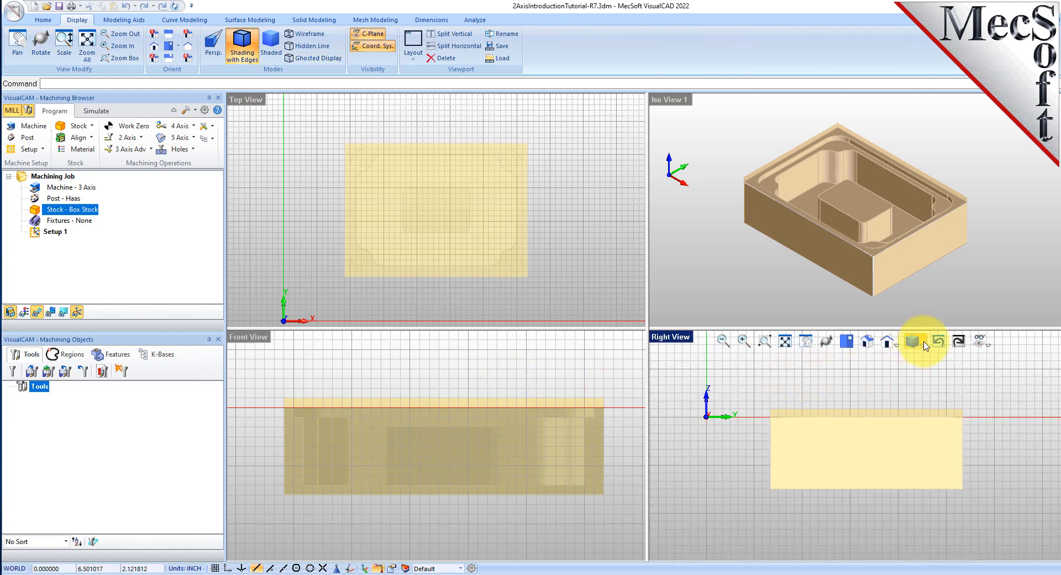
left_click(916, 345)
left_click(934, 424)
scroll(872, 424, "up", 2)
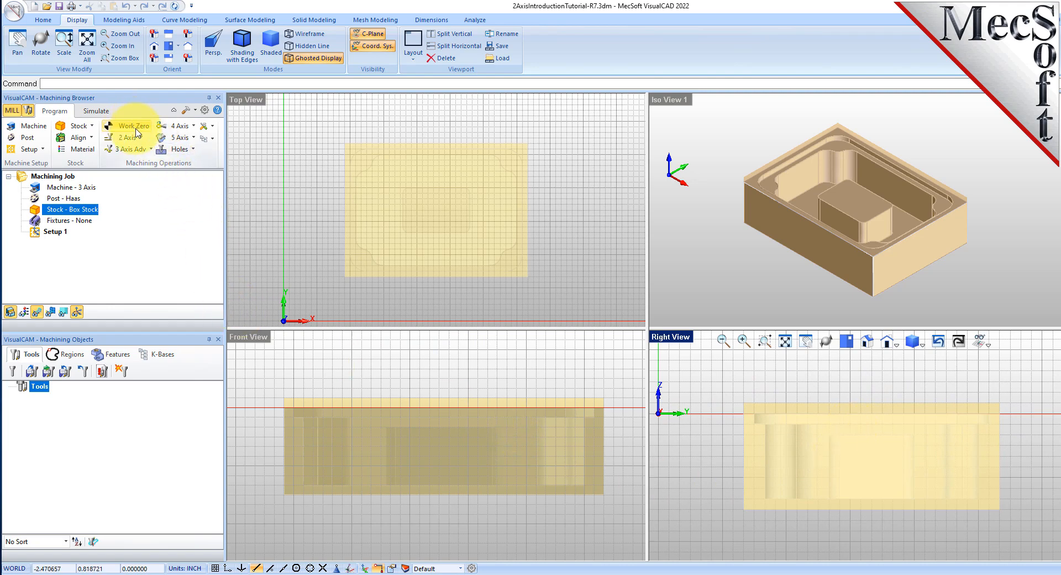
- Locate the world coordinate system on the stock box at the Highest Z face, South West corner
left_click(80, 137)
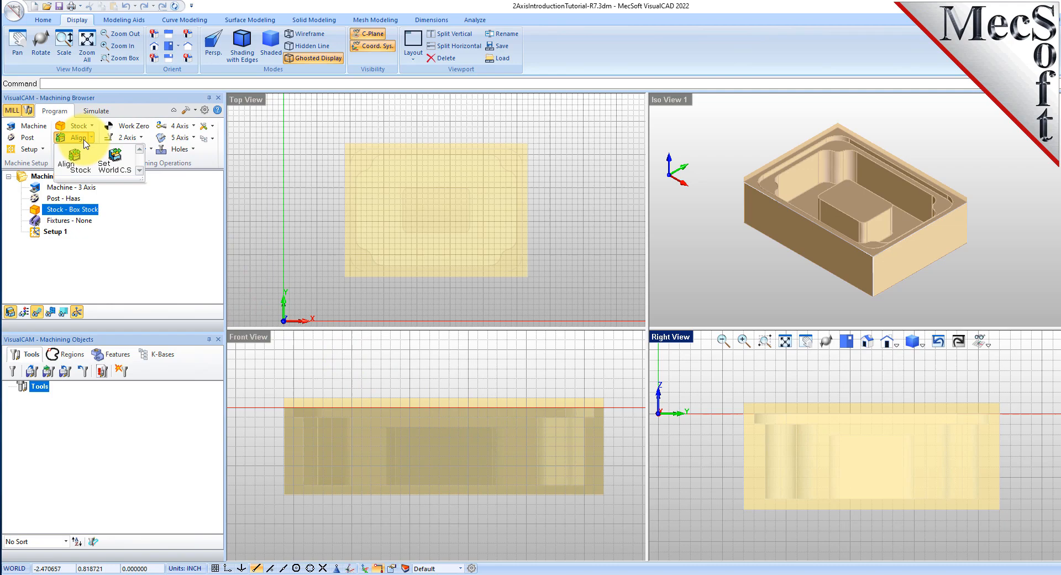
left_click(126, 172)
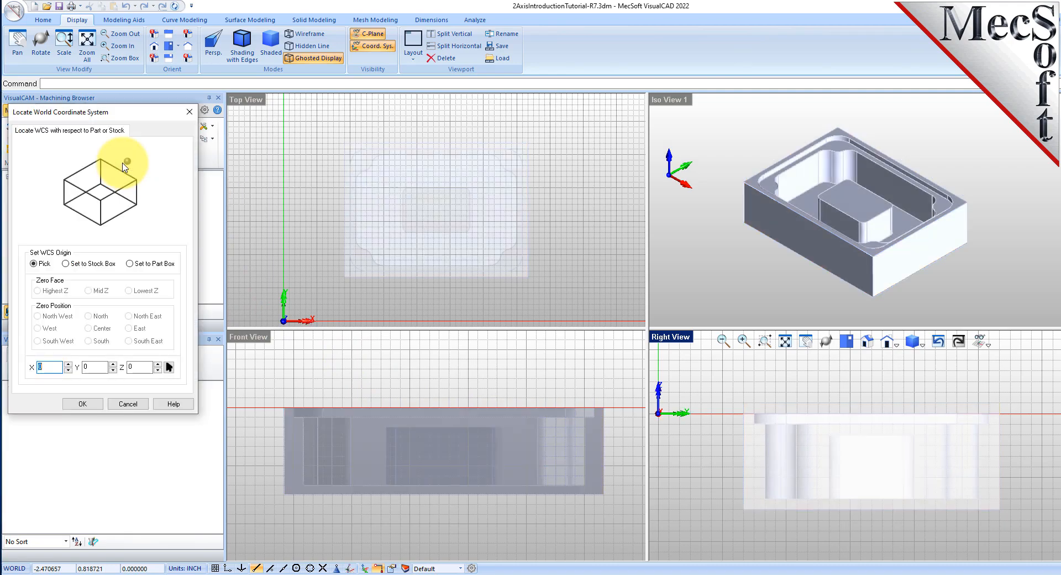
left_click(67, 264)
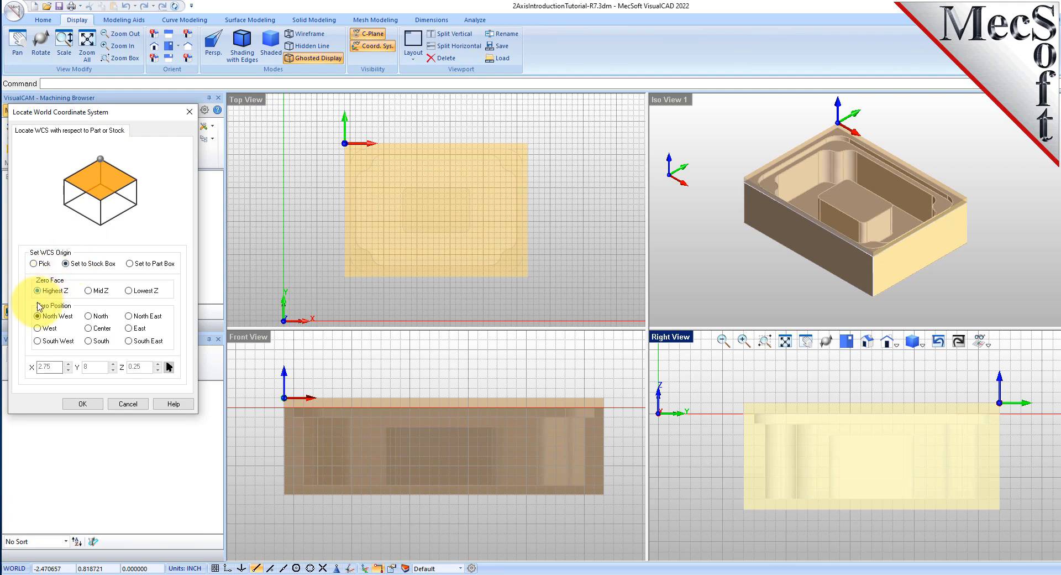
left_click(37, 341)
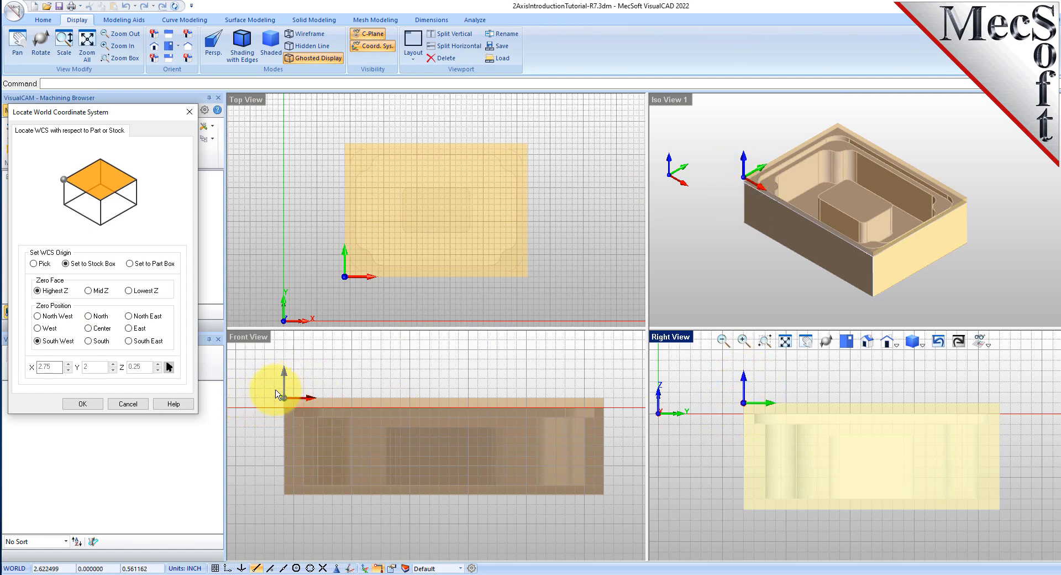
left_click(82, 403)
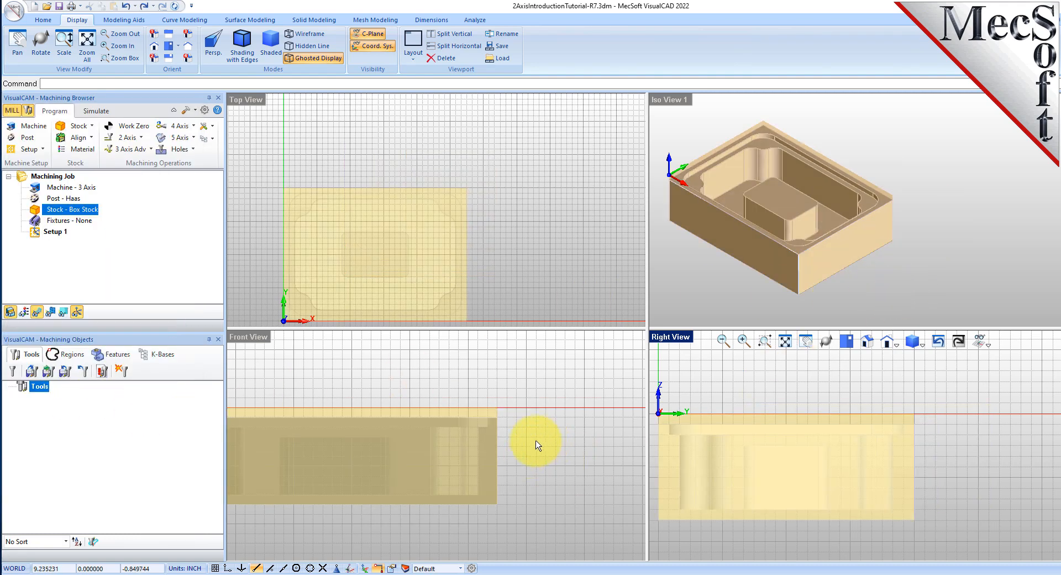
- Examine the relocated WCS origin relative to the part and stock in all four views
scroll(610, 425, "down", 3)
scroll(344, 415, "up", 2)
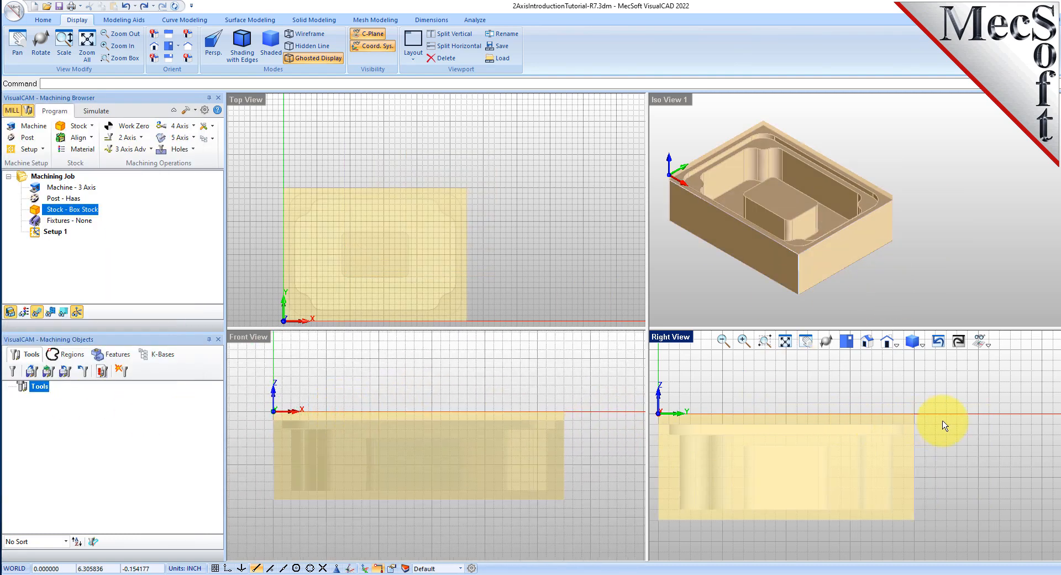
scroll(934, 425, "down", 2)
scroll(532, 144, "down", 1)
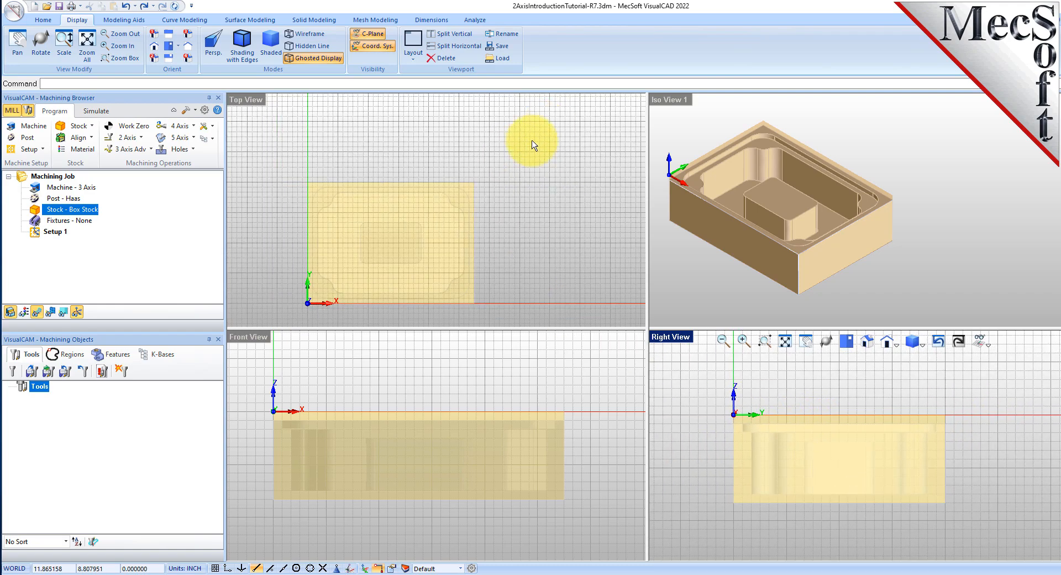
scroll(331, 291, "up", 3)
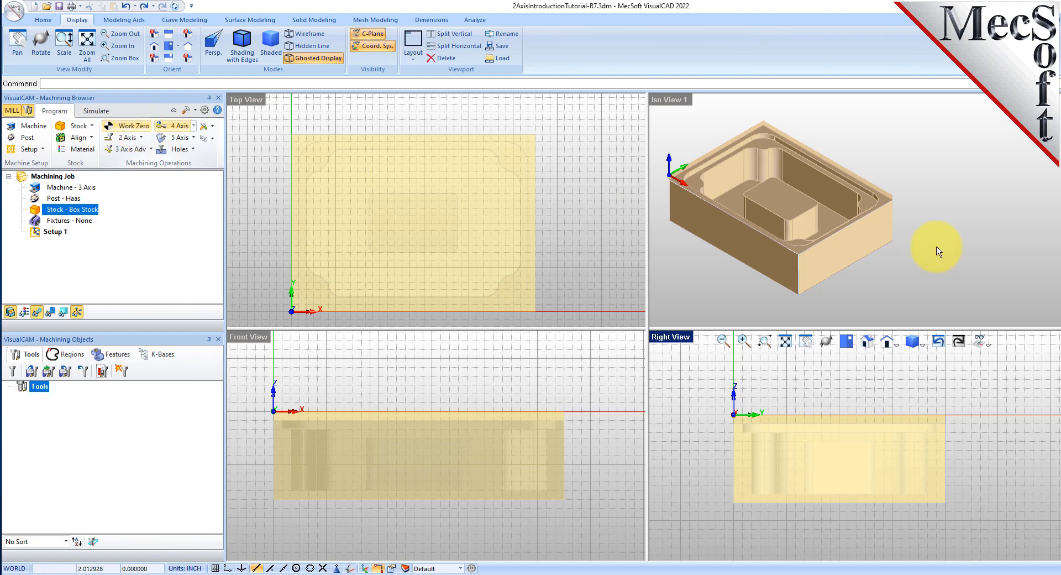
scroll(1022, 188, "down", 4)
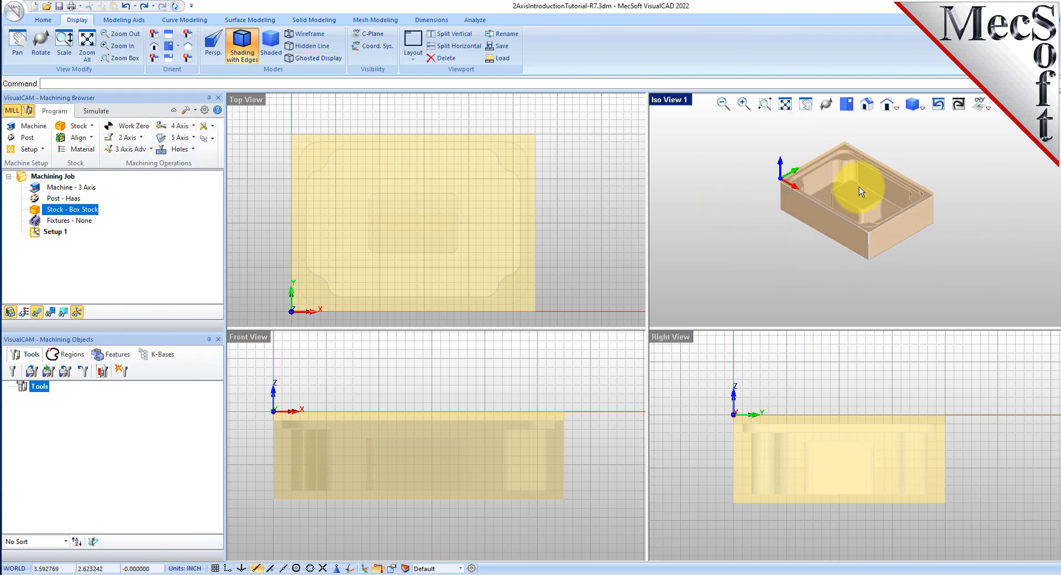
scroll(851, 177, "up", 3)
scroll(881, 193, "down", 1)
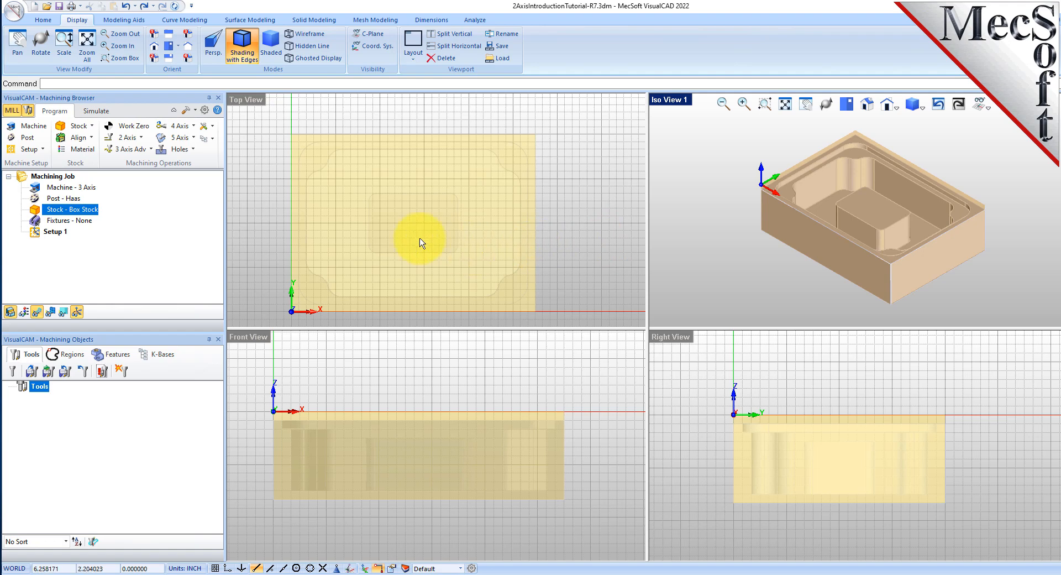
- Load the tools from the knowledge base file 2AxisIntroductionTutorial.vkb into the session
left_click(31, 373)
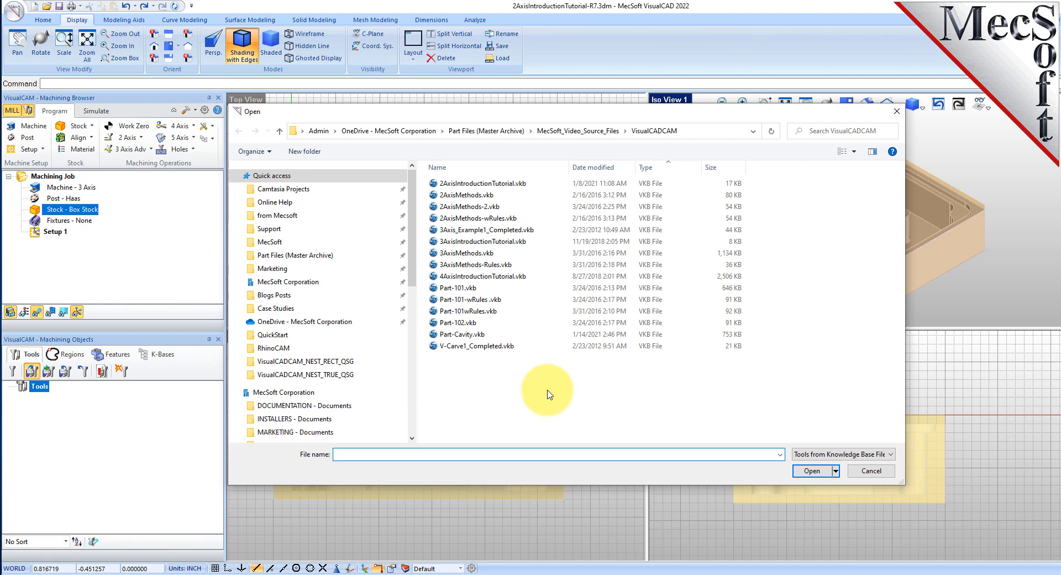
left_click(461, 183)
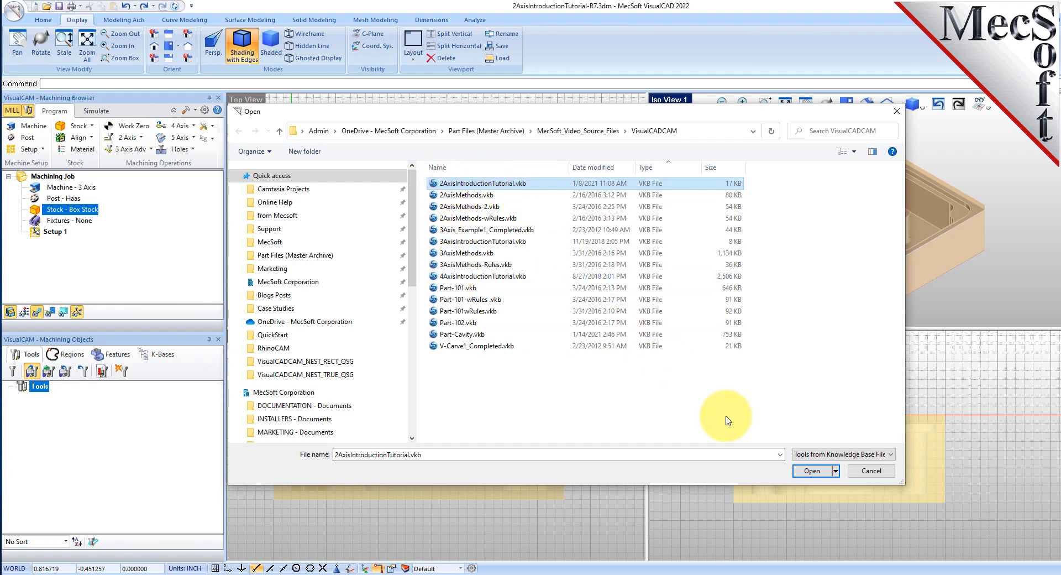
left_click(813, 470)
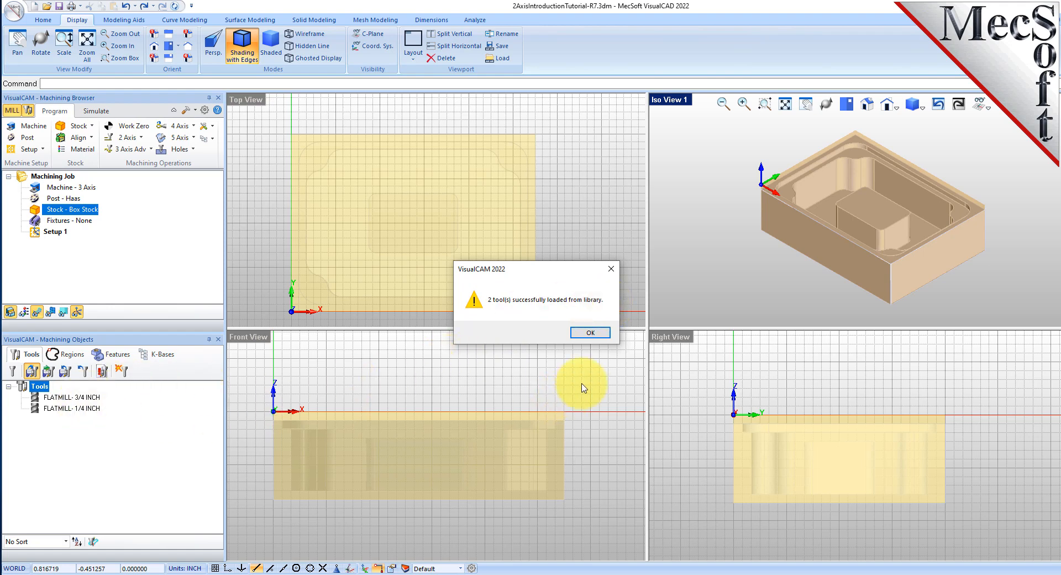
left_click(591, 333)
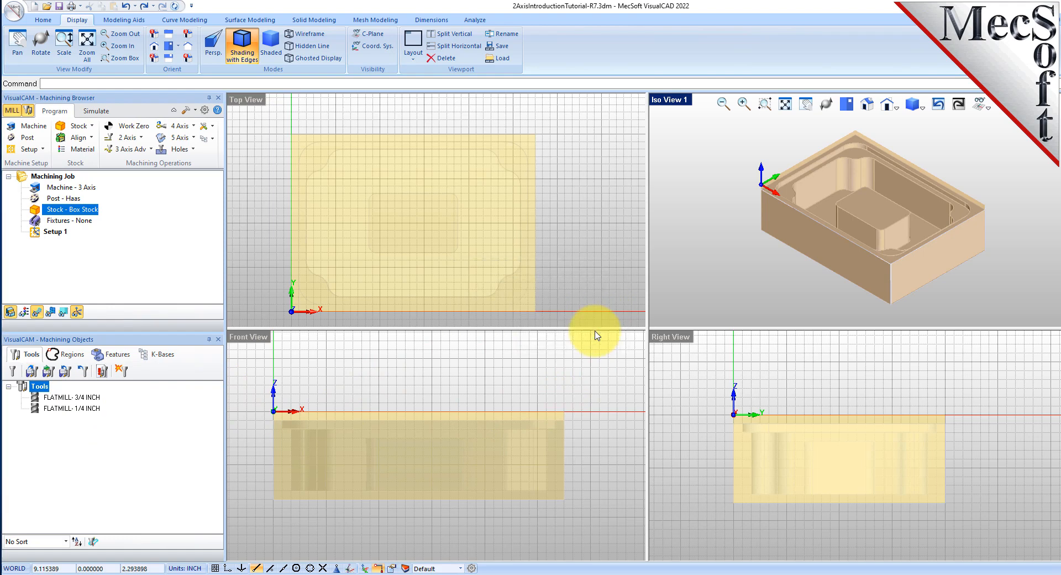
- Select the loaded flat mills in turn and open the definition of FLATMILL- 1/4 INCH
left_click(81, 397)
left_click(86, 410)
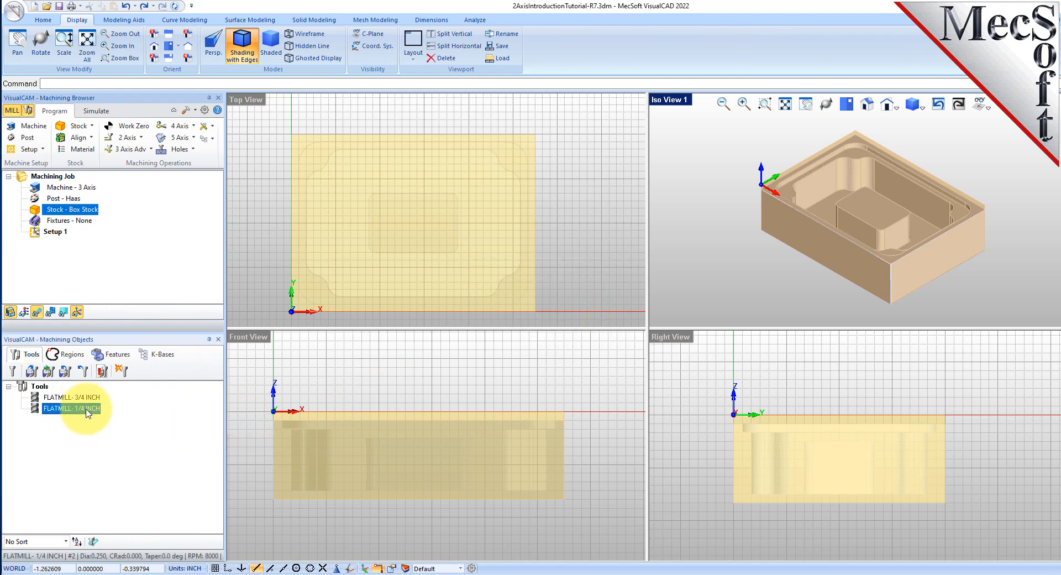
double_click(36, 414)
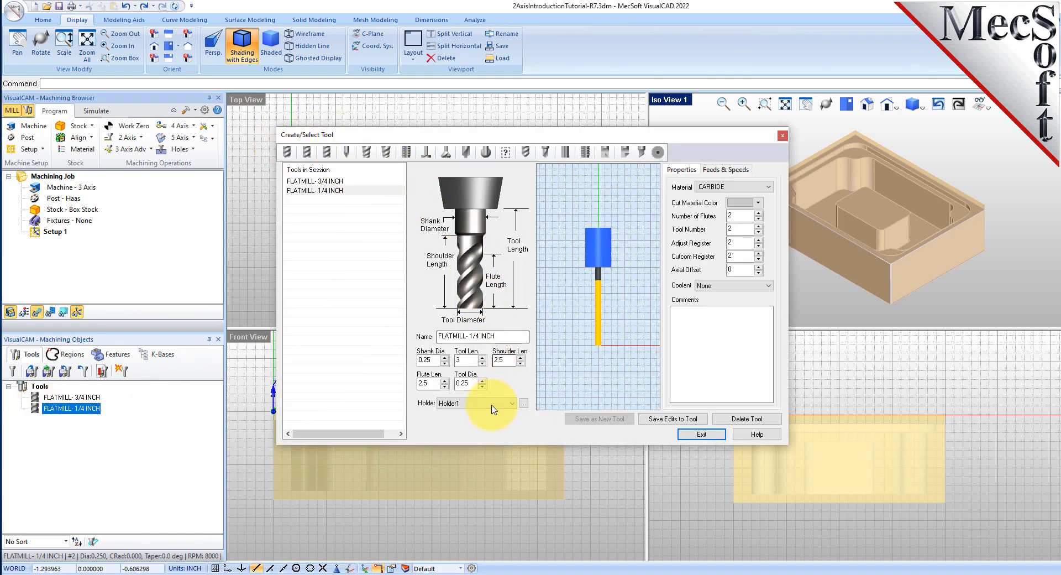
- Review the feeds and speeds of the 1/4 inch and 3/4 inch flat mills, then leave the tool definitions
left_click(741, 169)
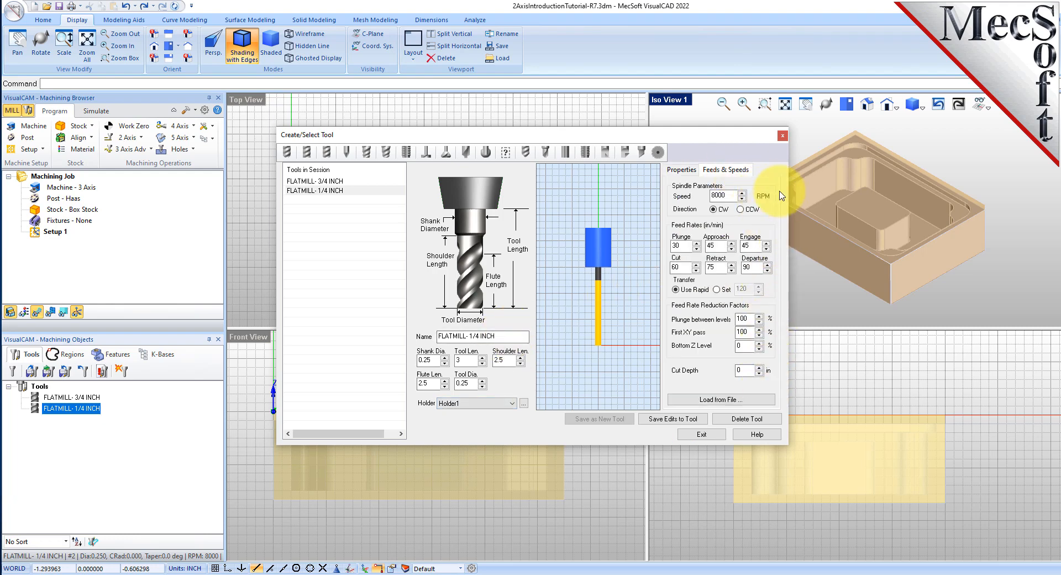
left_click(339, 182)
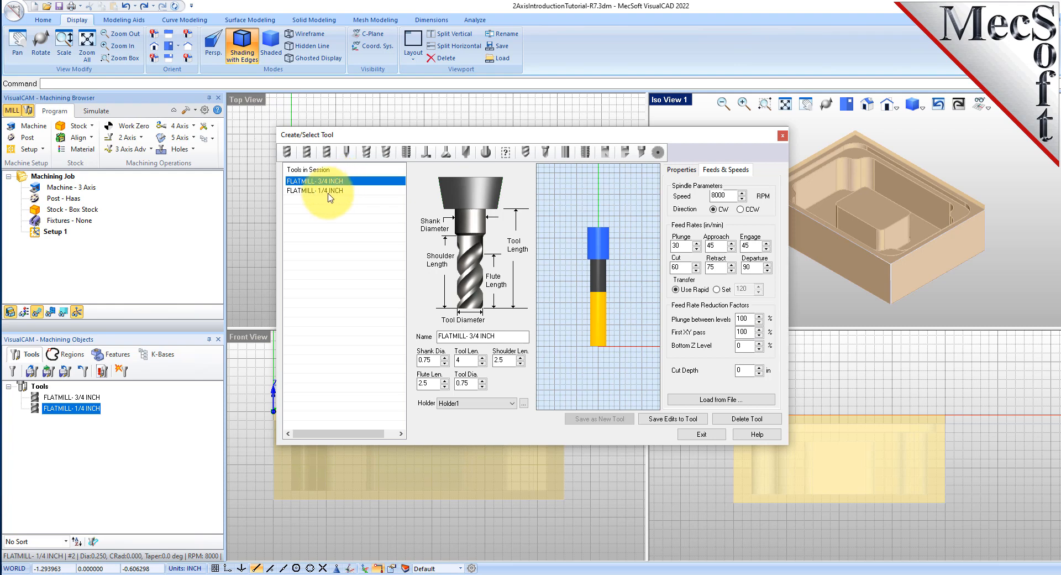
left_click(331, 192)
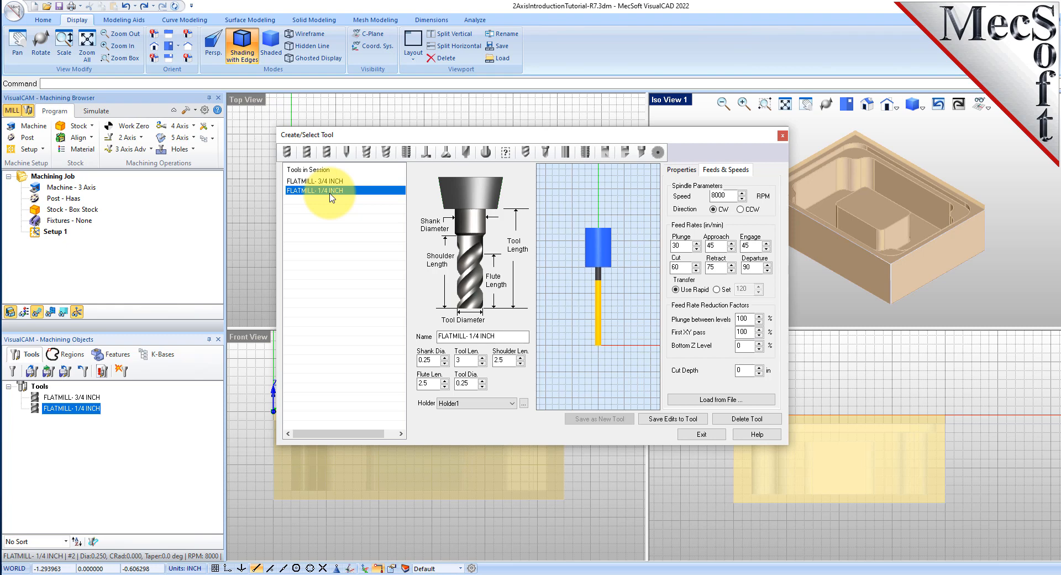
left_click(702, 434)
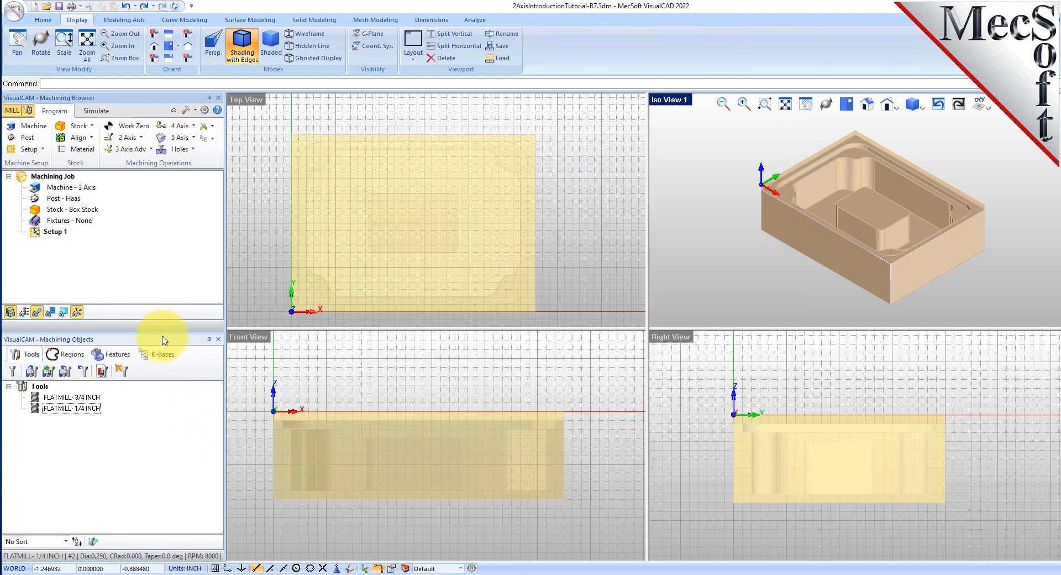
- Set the flat area selection filters for machining regions to ignore all inner regions
left_click_drag(165, 334, 166, 362)
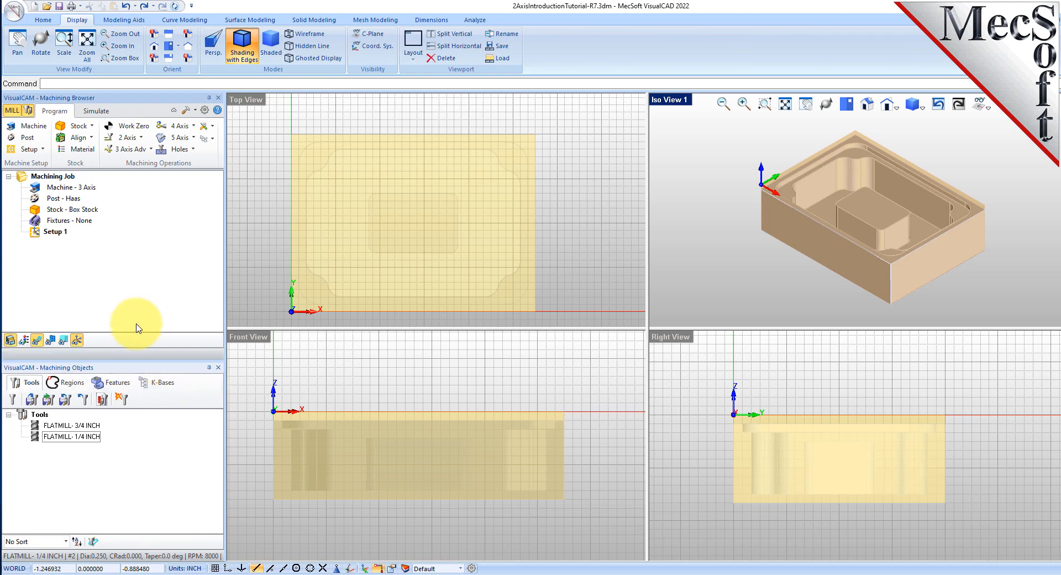
scroll(895, 247, "up", 1)
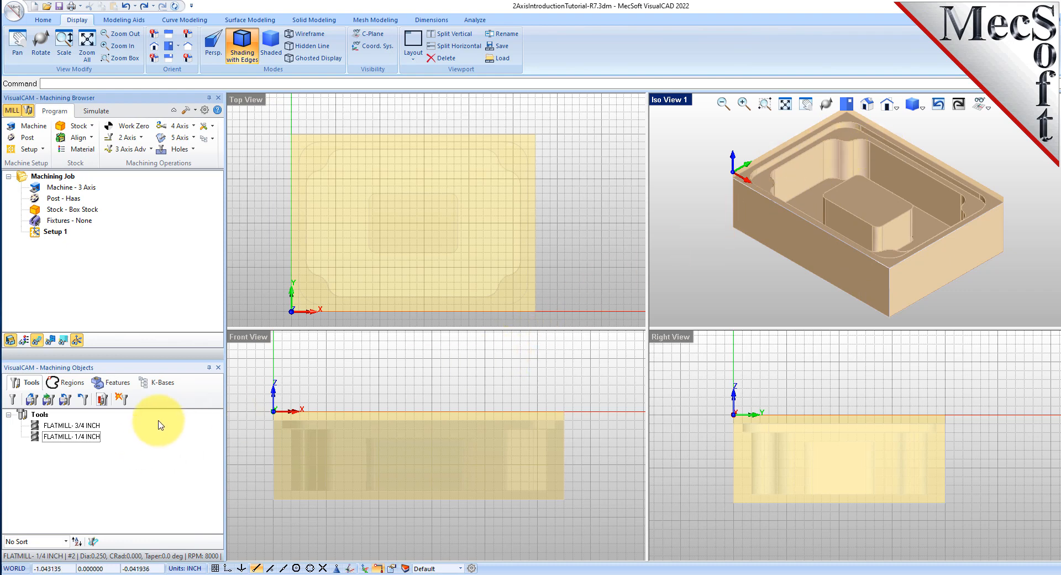
left_click(73, 386)
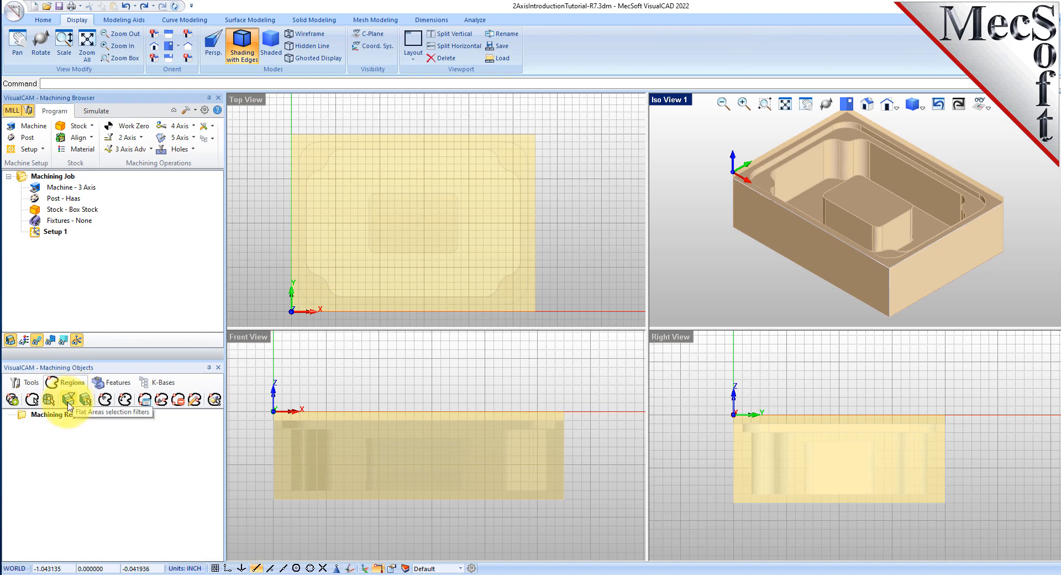
left_click(68, 405)
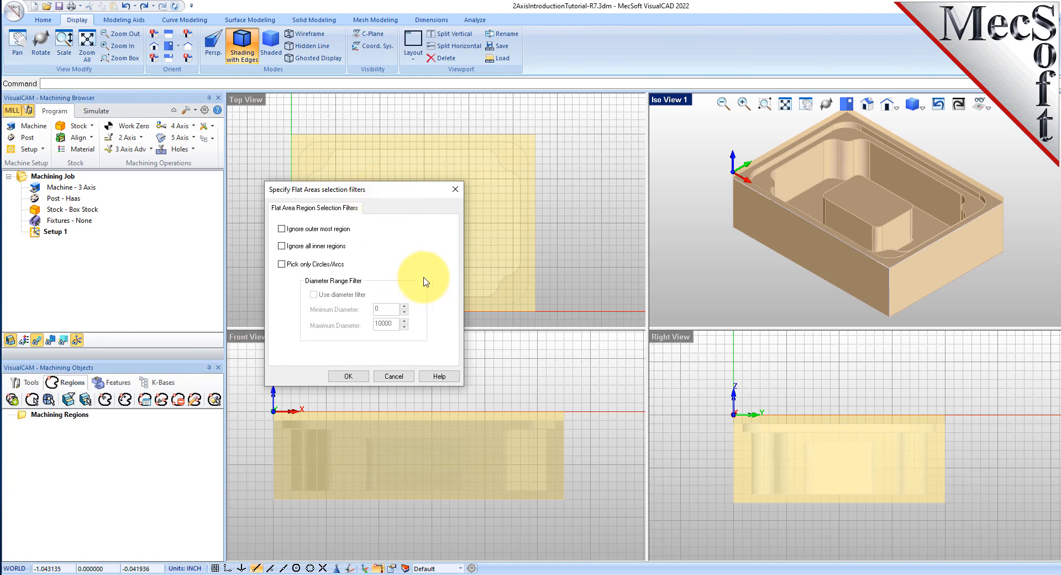
left_click(282, 246)
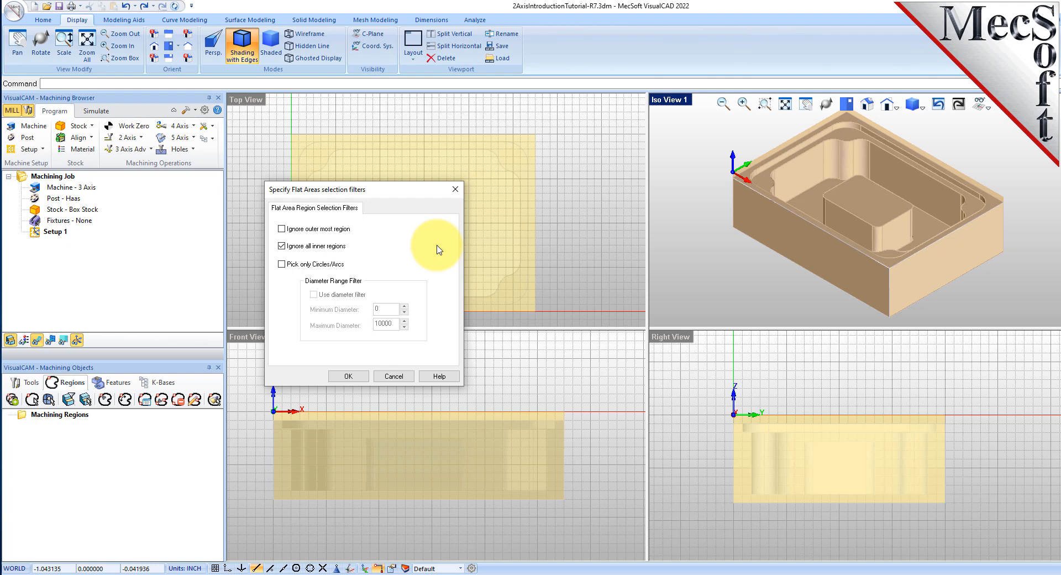
left_click(352, 376)
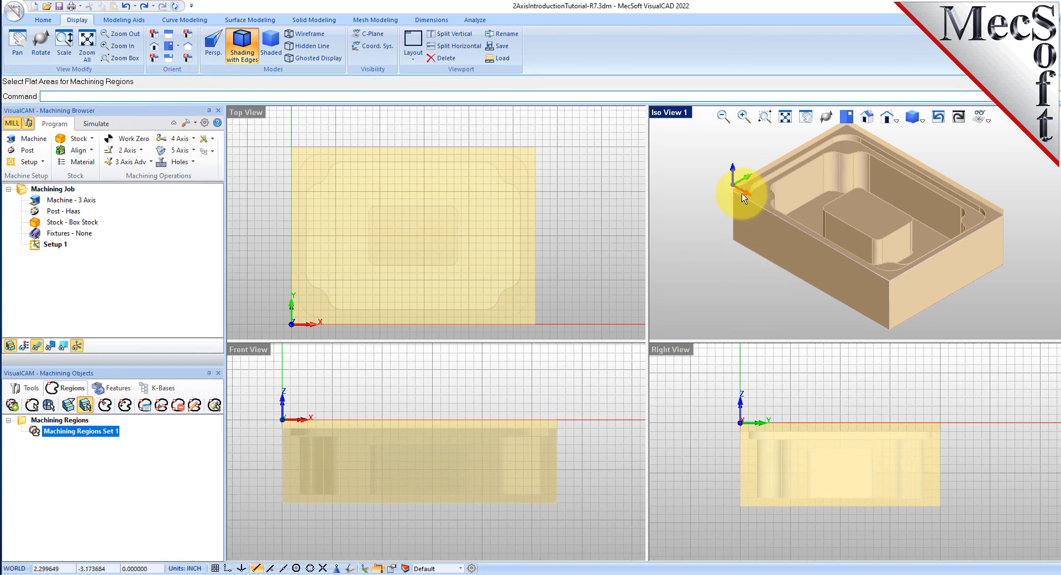
- Create a flat area machining region from the part's topmost rim face
scroll(755, 188, "up", 2)
scroll(751, 189, "up", 3)
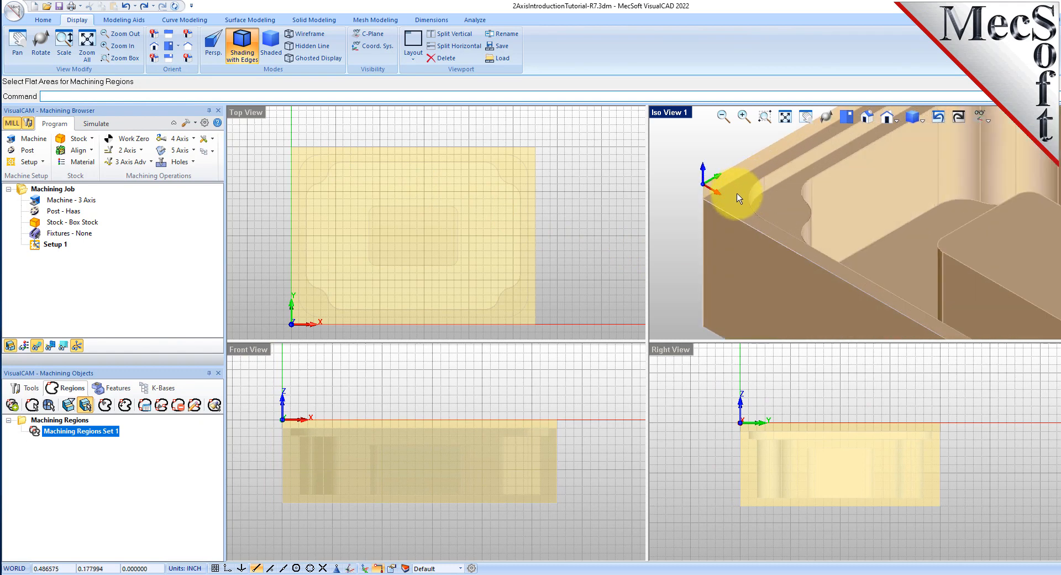
left_click(739, 198)
right_click(721, 163)
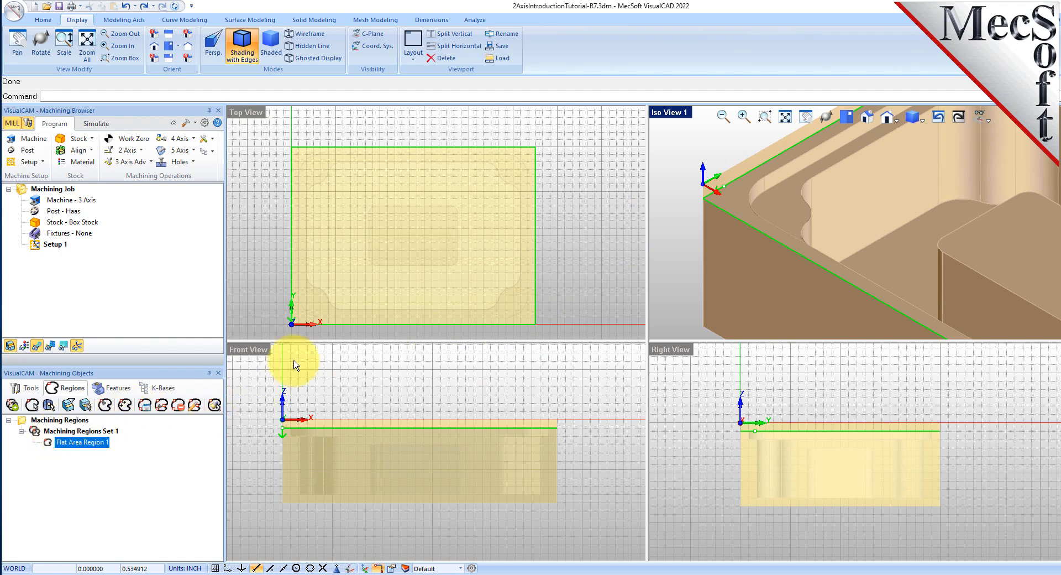
scroll(732, 197, "down", 5)
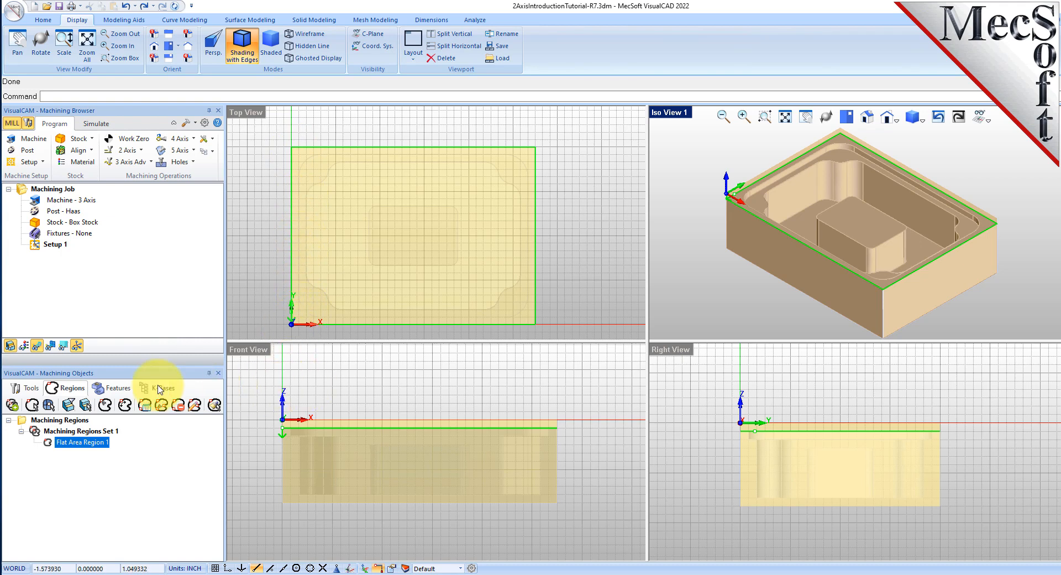
left_click(37, 432)
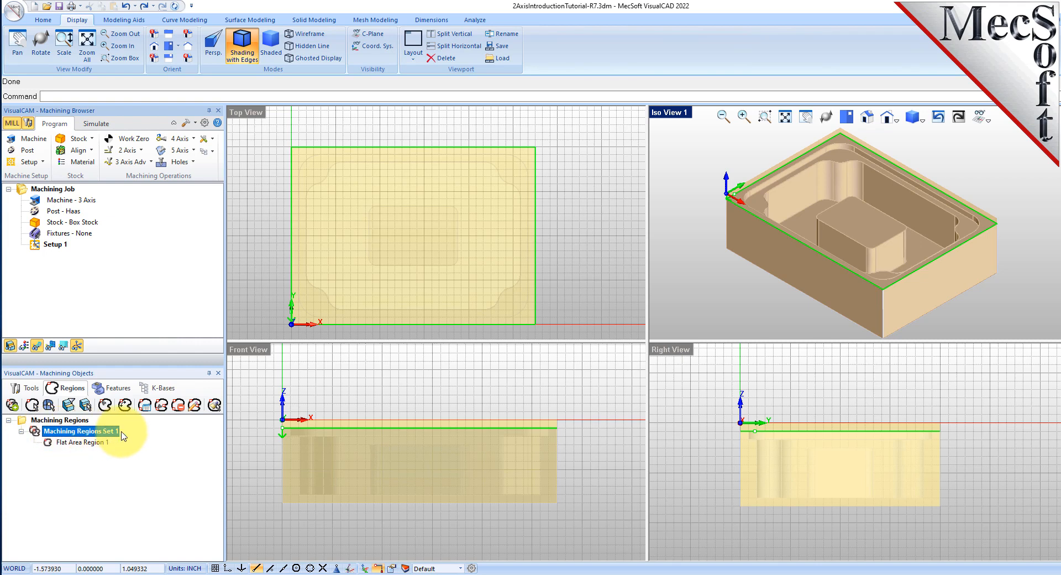
left_click(97, 442)
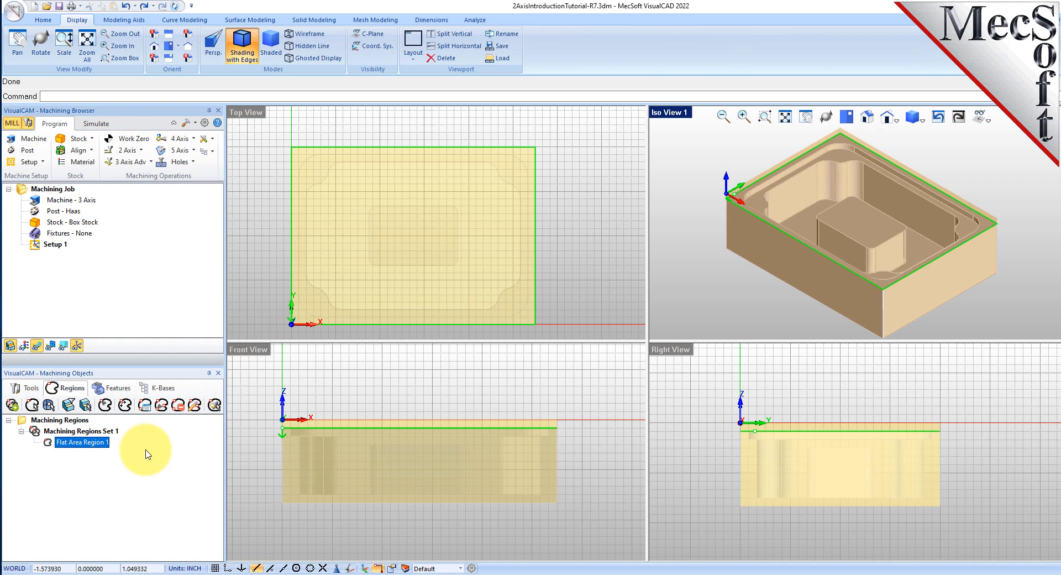
- Add a flat area region for the outer boundary of the recessed ledge just inside the rim
left_click(85, 406)
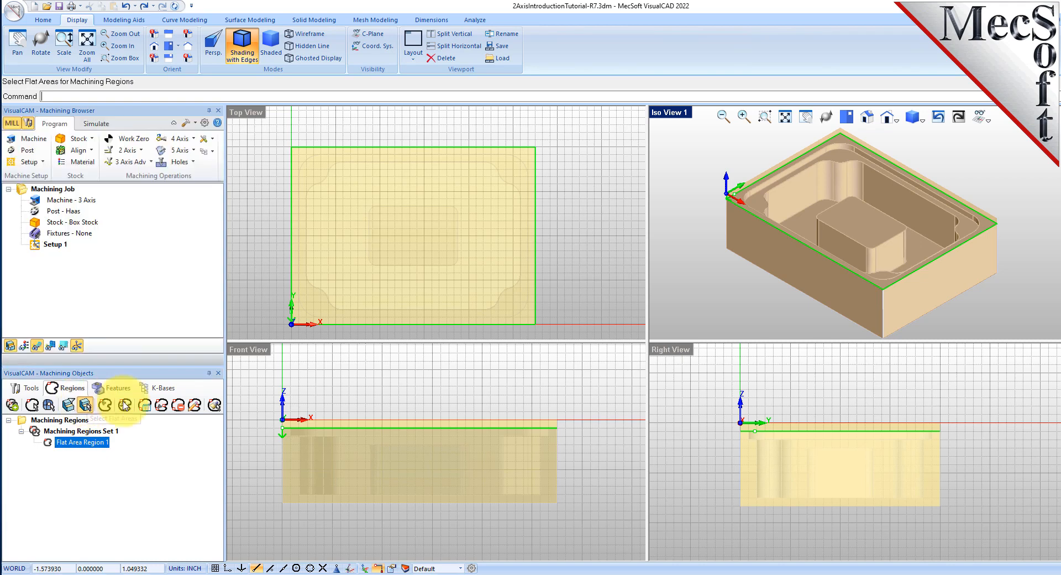
scroll(753, 200, "up", 6)
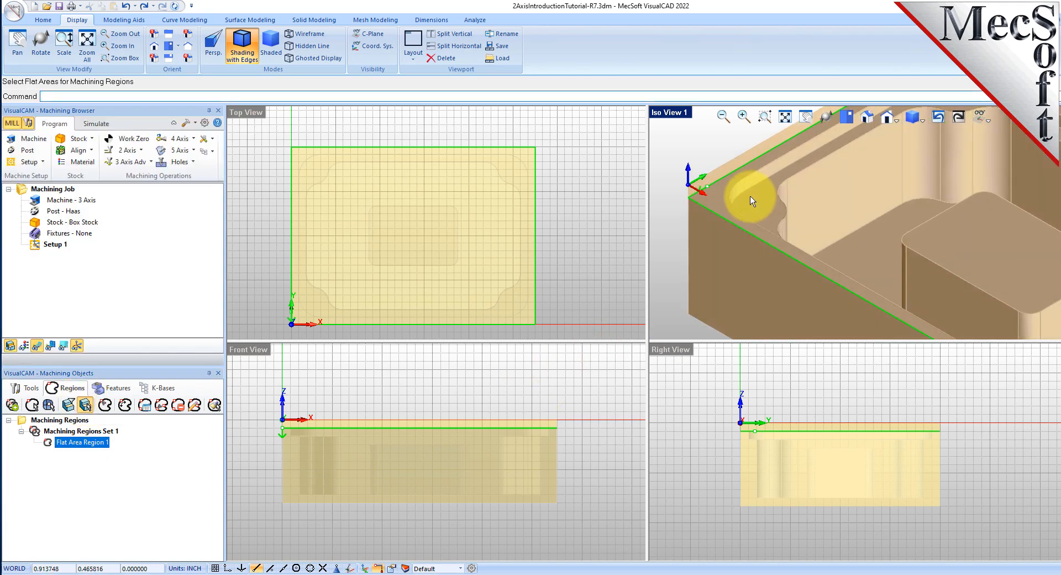
left_click(757, 205)
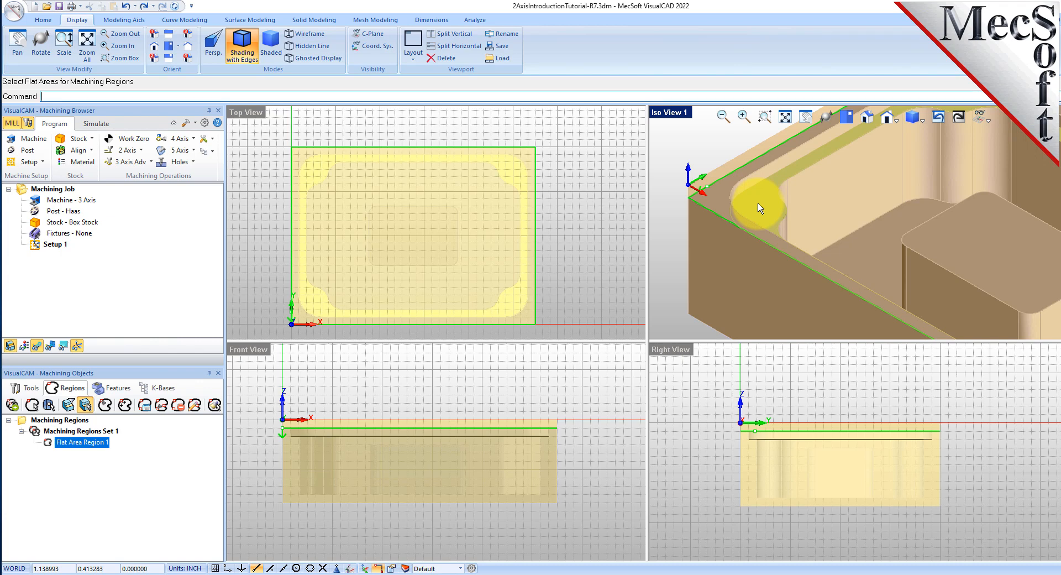
right_click(759, 209)
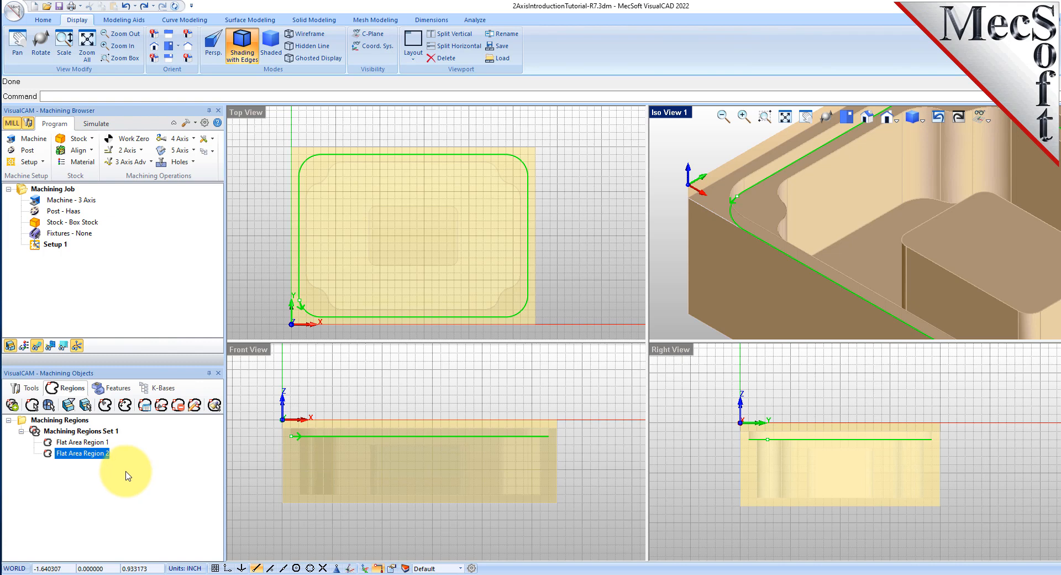
- Change the flat area selection filters to ignore the outermost region and stop ignoring inner regions
left_click(70, 408)
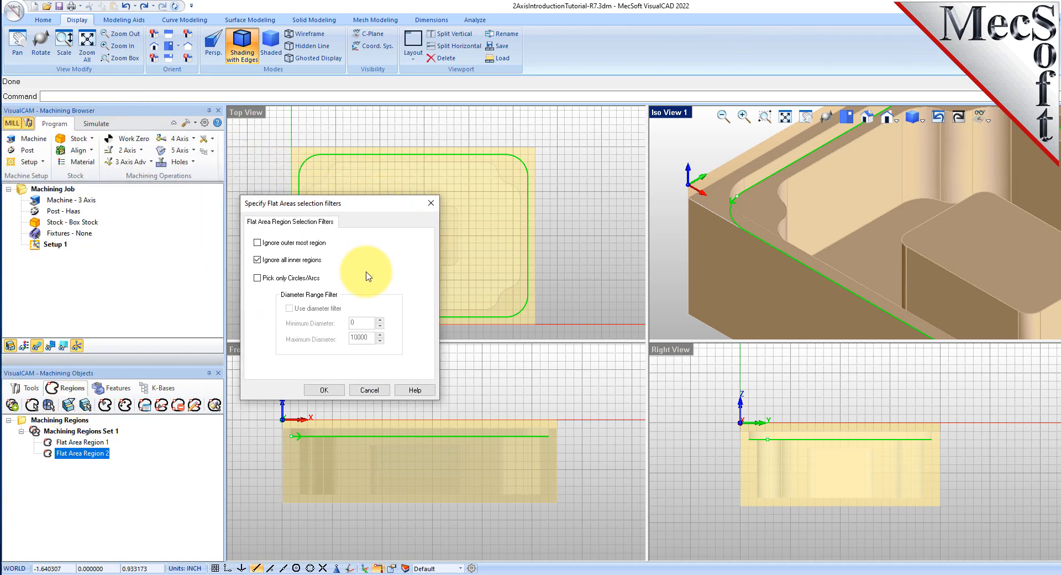
left_click(258, 260)
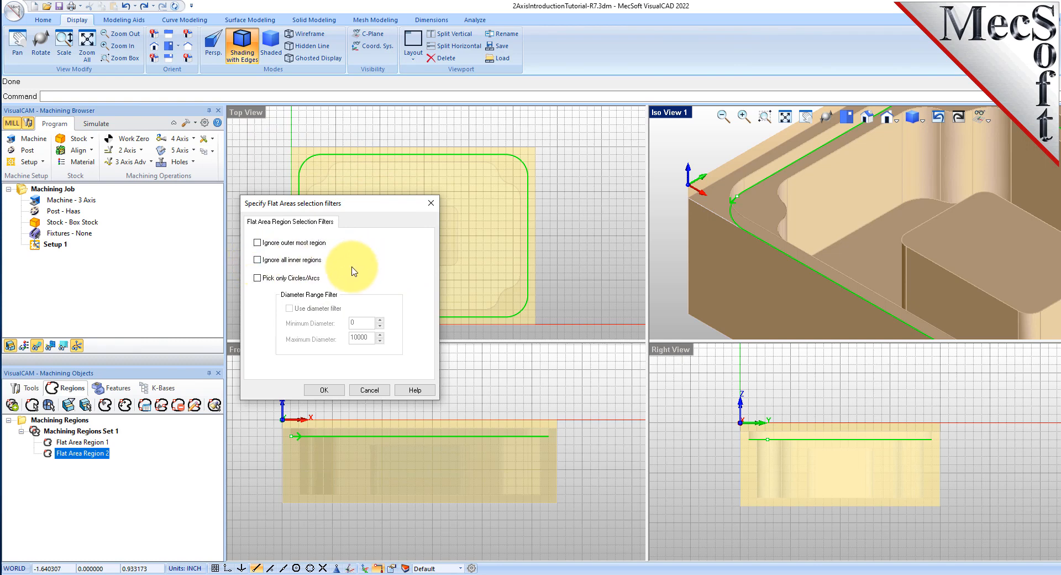
left_click(257, 242)
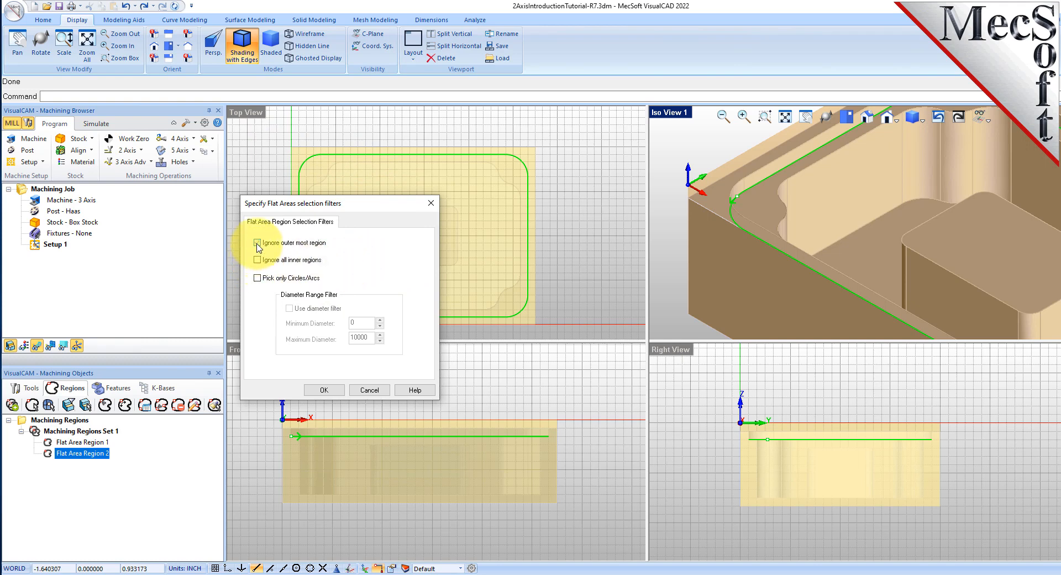
left_click(323, 391)
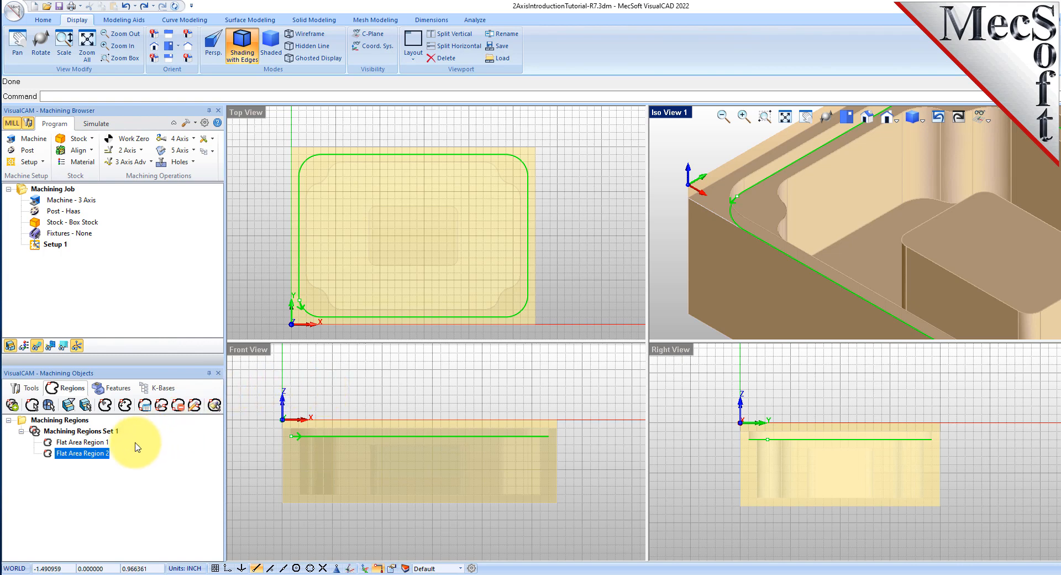
- Add a flat area region from the recessed ledge for its inner boundary around the deep pocket
left_click(86, 406)
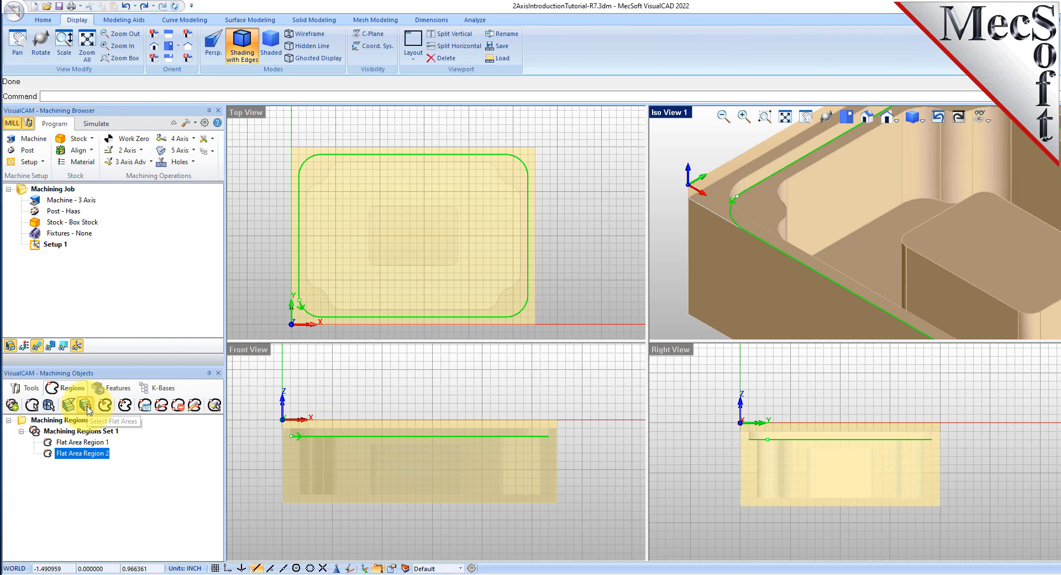
left_click(767, 207)
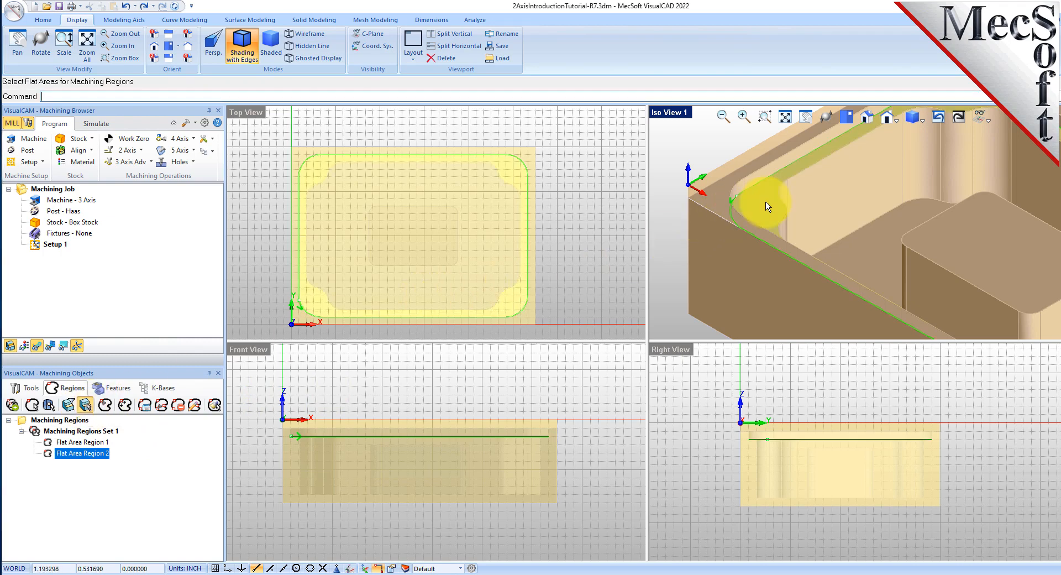
right_click(767, 208)
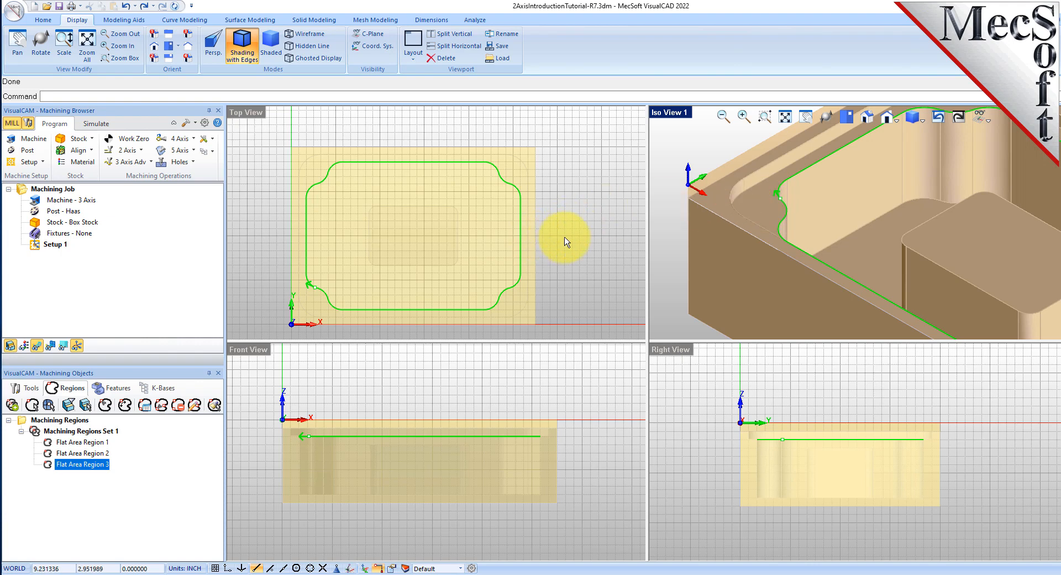
- Hide the stock and material display so only the part and its regions show
left_click(14, 349)
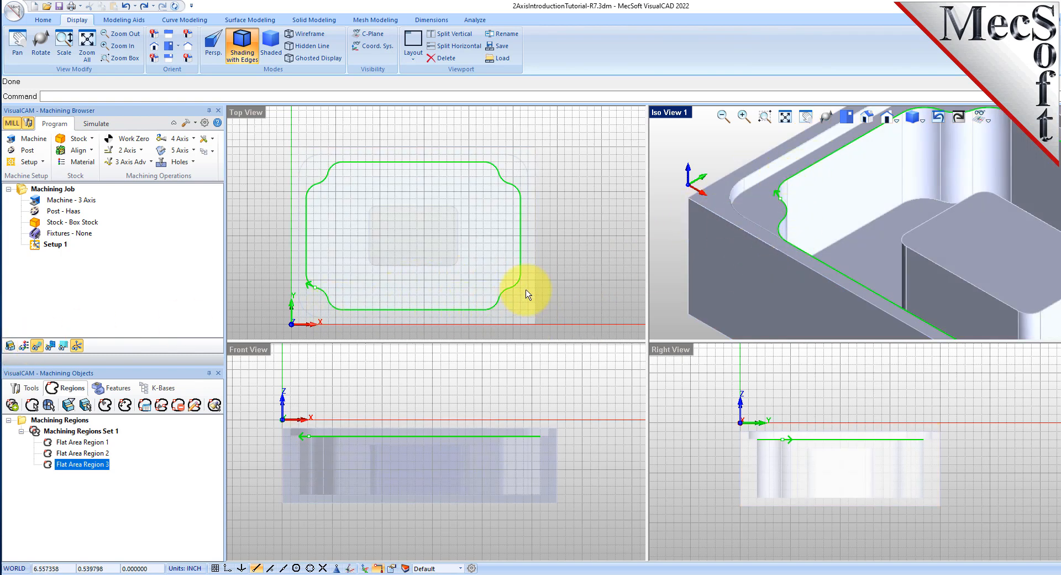
scroll(467, 219, "down", 1)
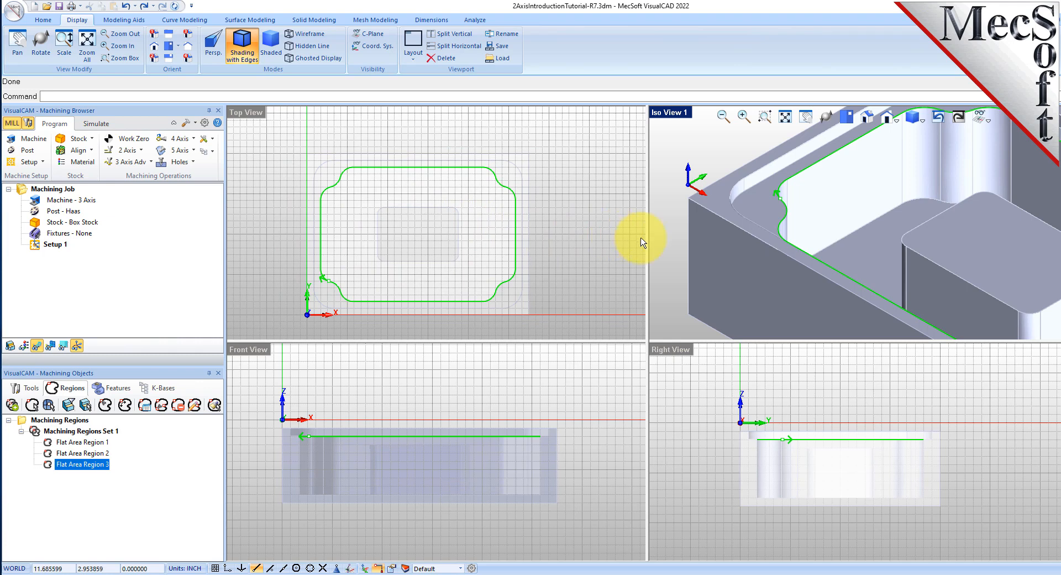
scroll(740, 216, "down", 3)
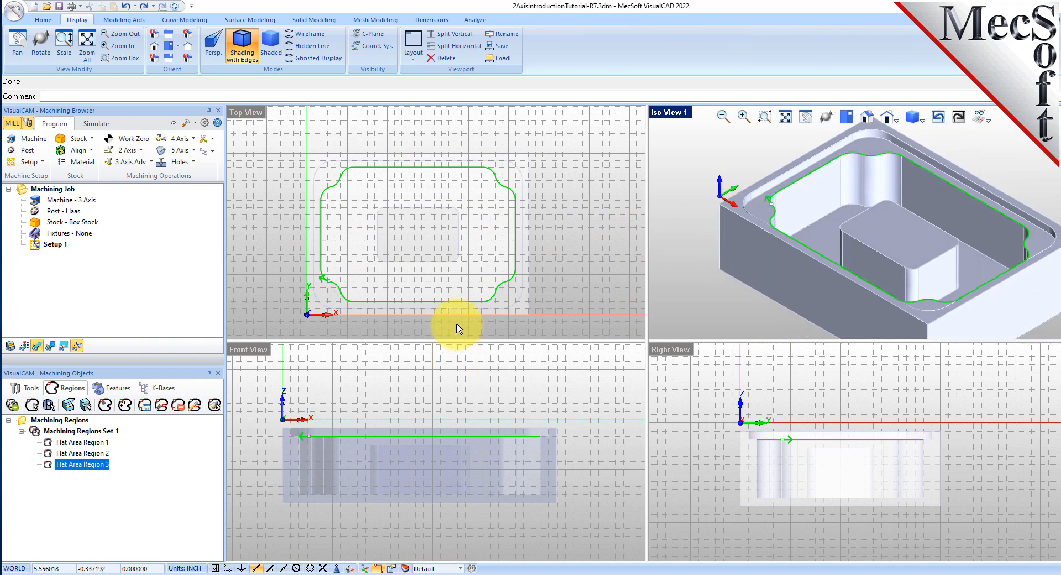
- Highlight Flat Area Region 1, 2 and 3 in turn to check each boundary against the part
left_click(91, 443)
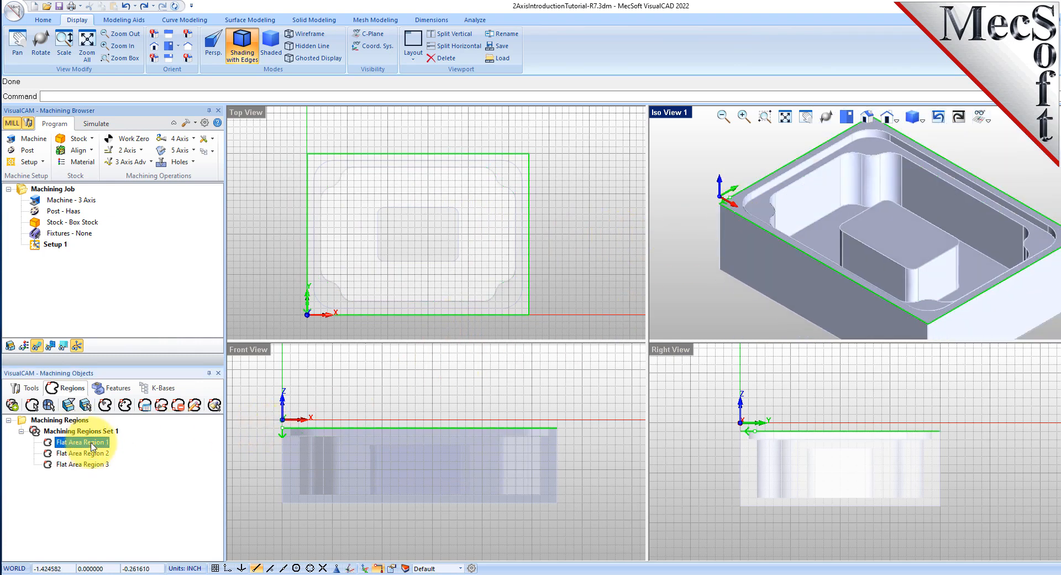
left_click(92, 454)
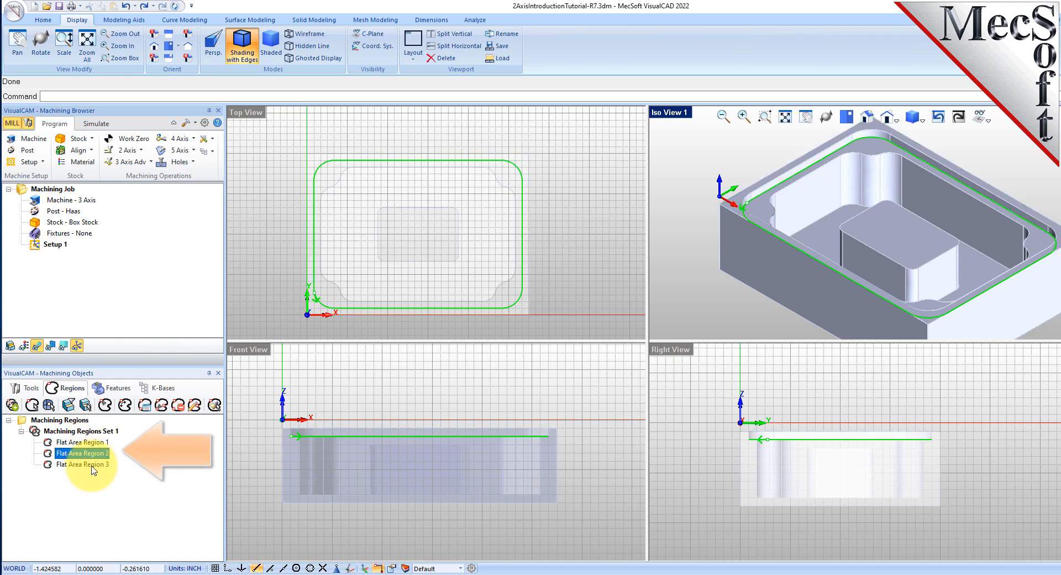
left_click(91, 465)
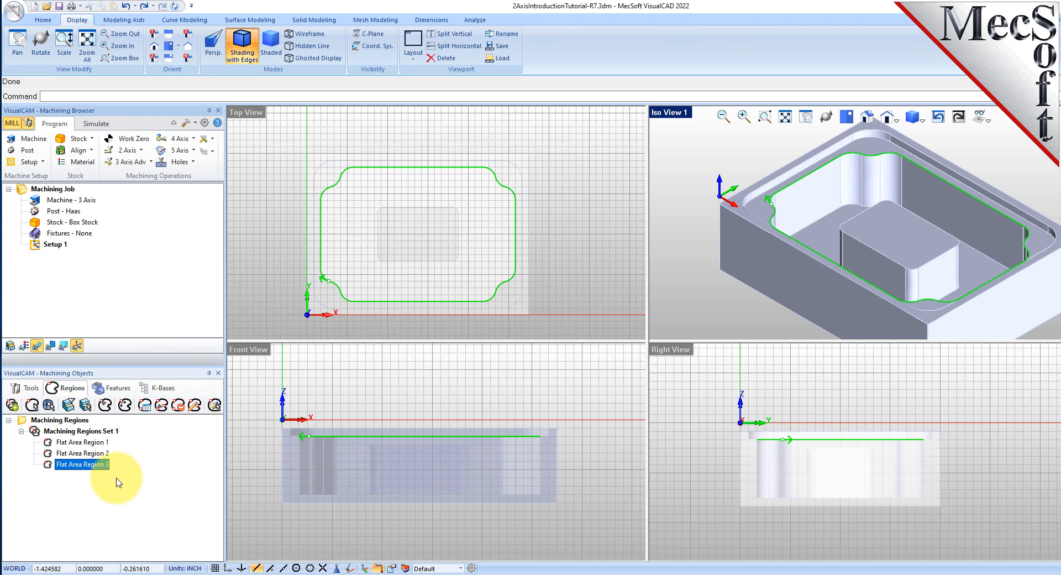
- Start a 2 1/2 Axis Facing operation and look through its part region, avoid region and start point settings
left_click(27, 388)
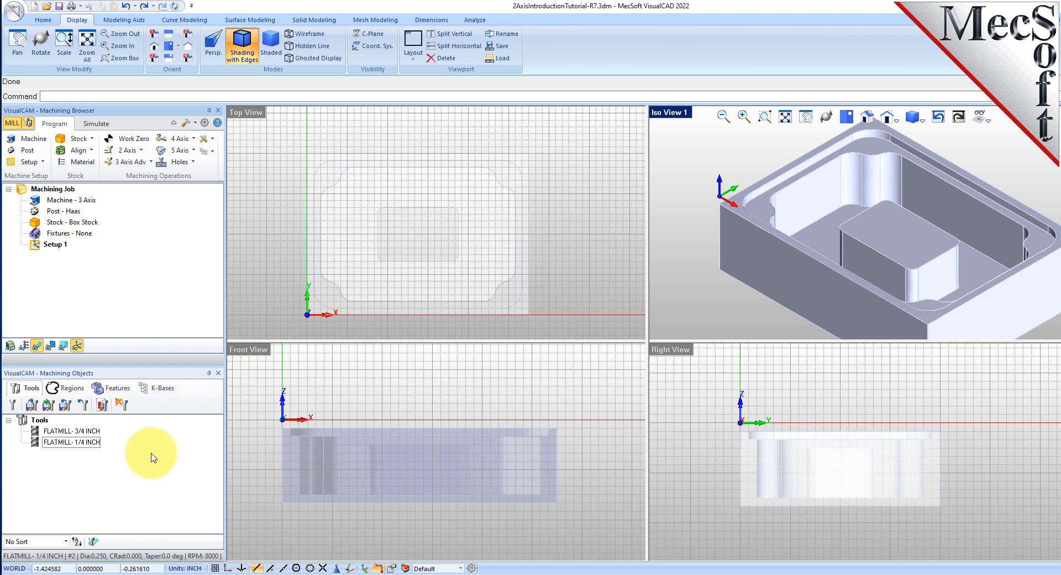
left_click(142, 151)
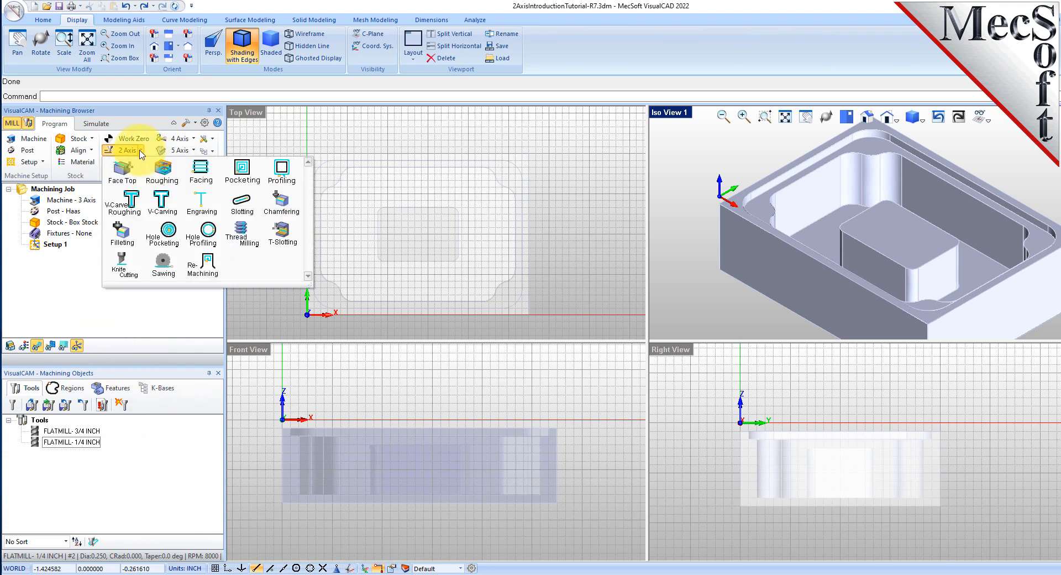
left_click(218, 183)
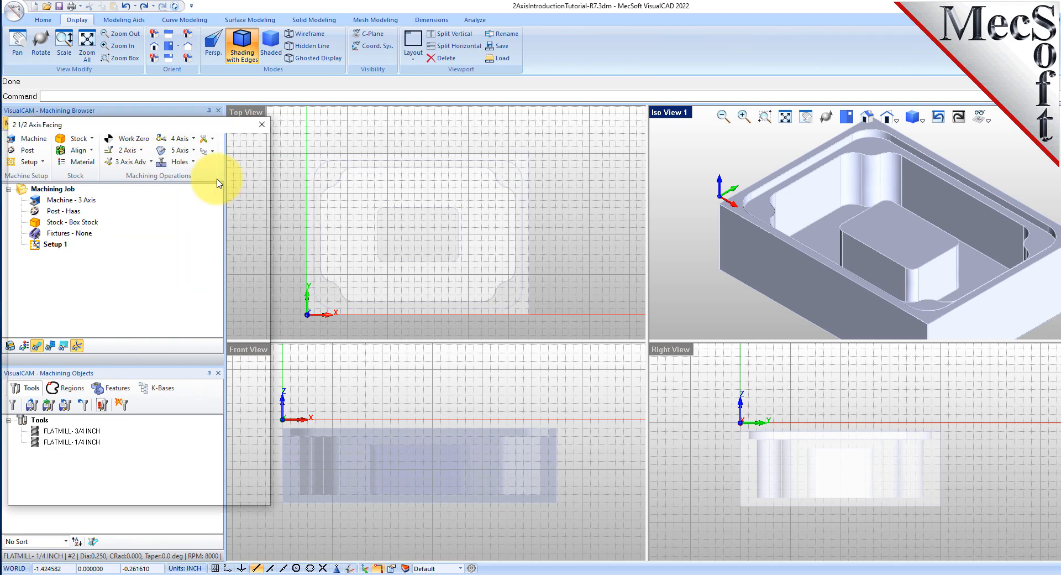
left_click_drag(230, 130, 276, 131)
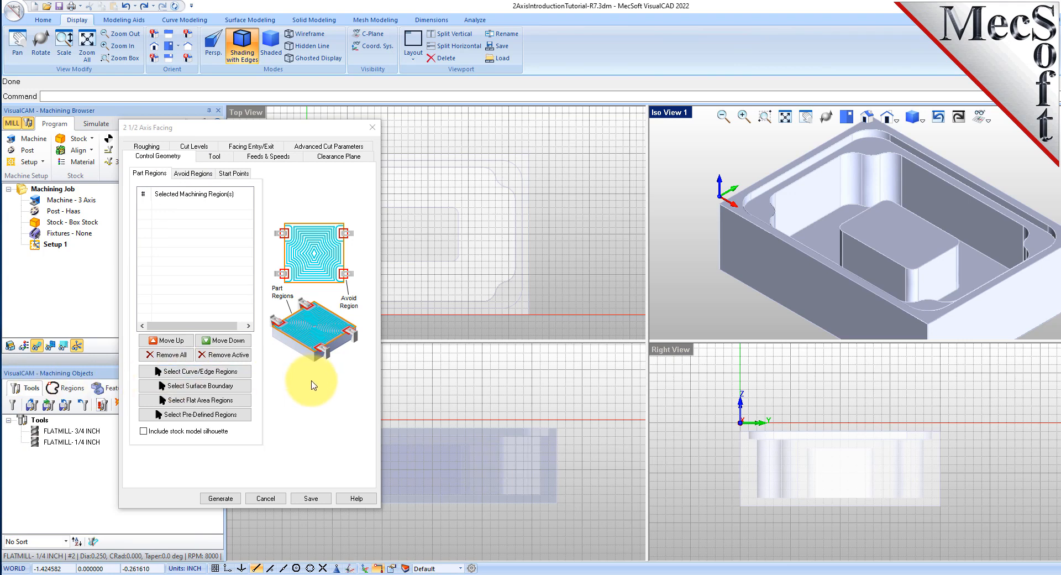
left_click(187, 162)
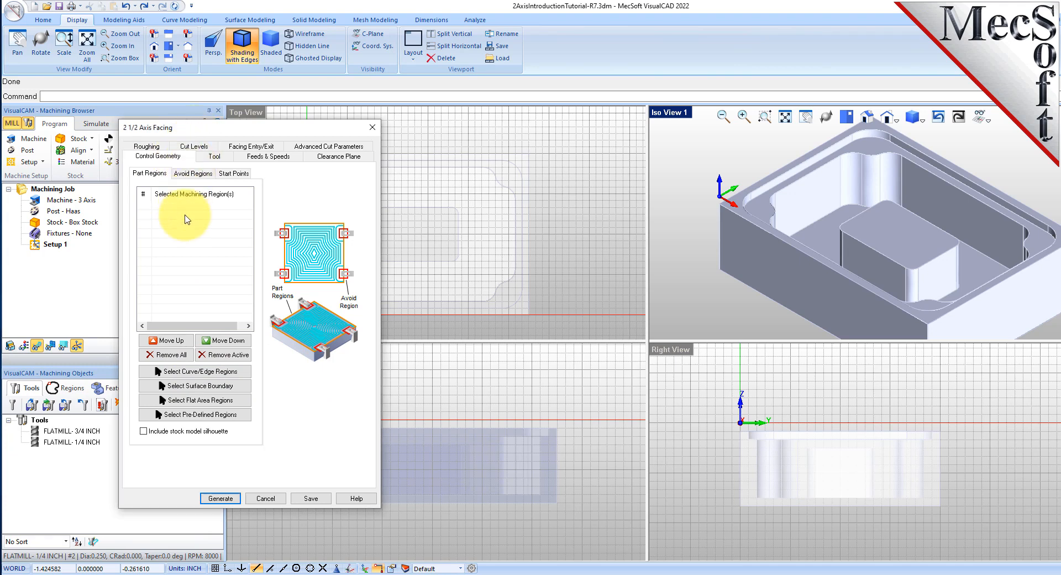
left_click(188, 174)
left_click(233, 174)
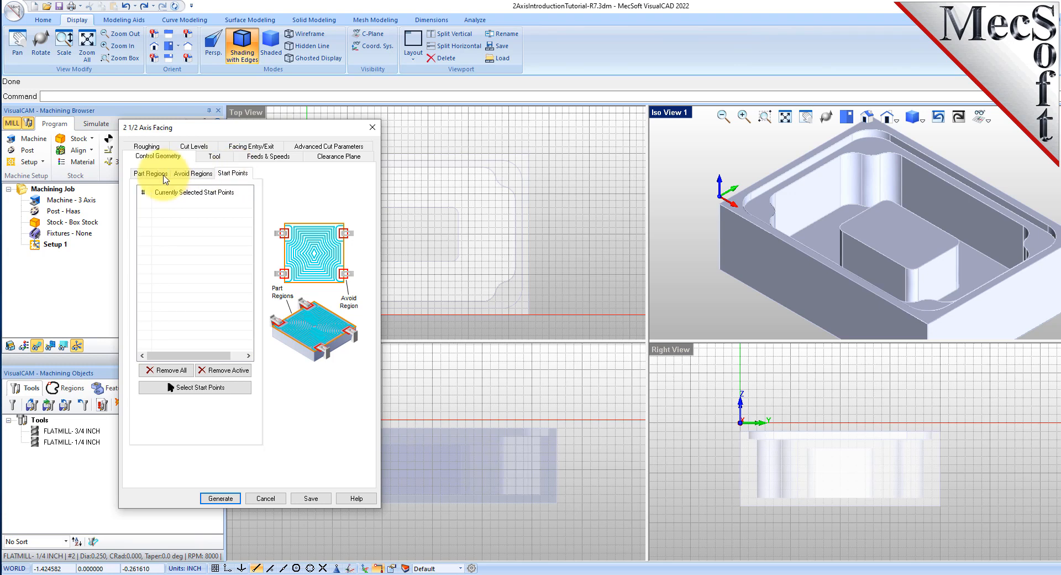
left_click(162, 175)
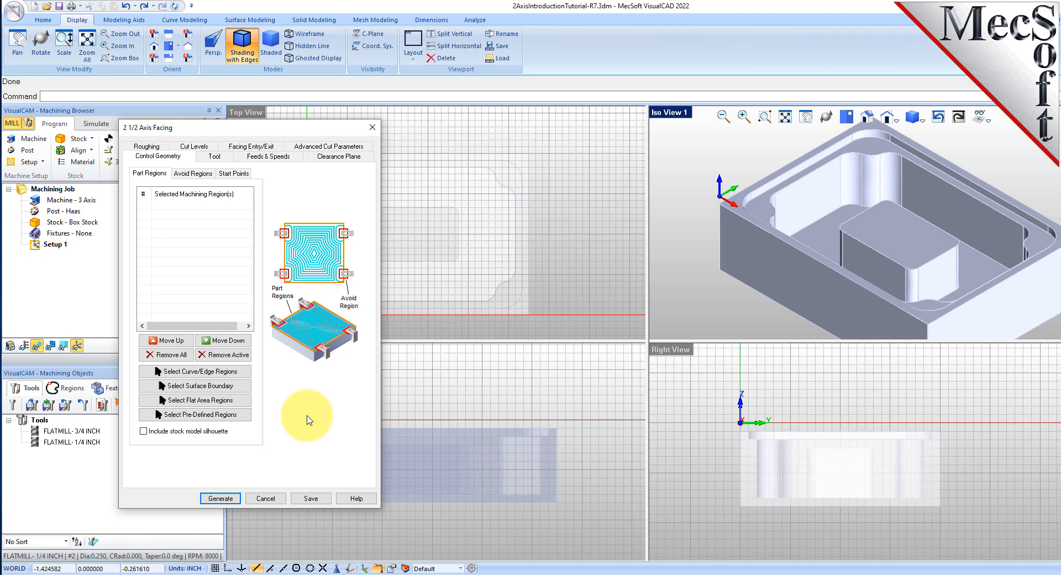
- Assign the pre-defined Flat Area Region 1, the outer boundary of the part top, as the facing operation's part region
left_click(238, 415)
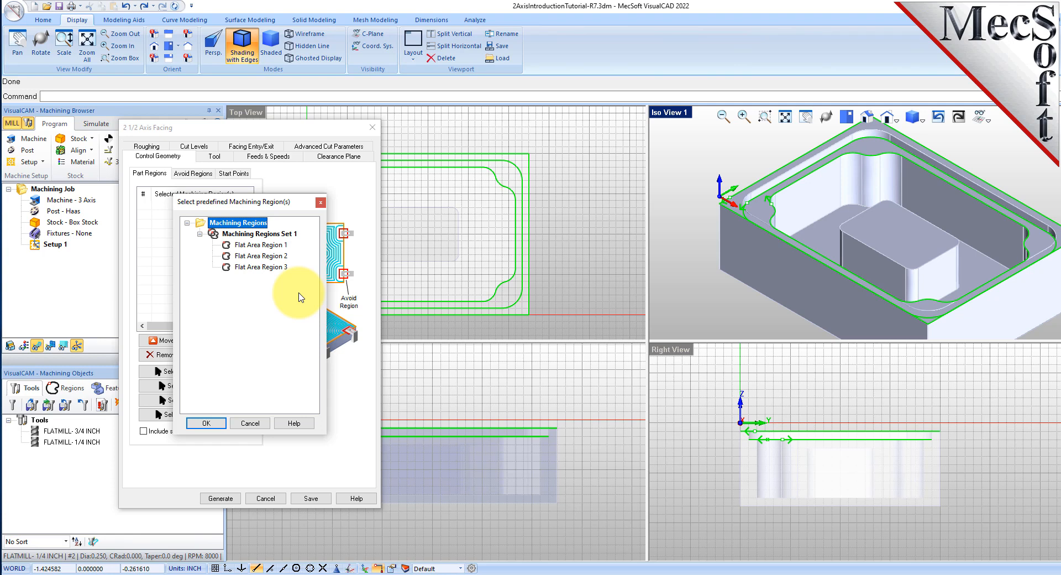
left_click(283, 235)
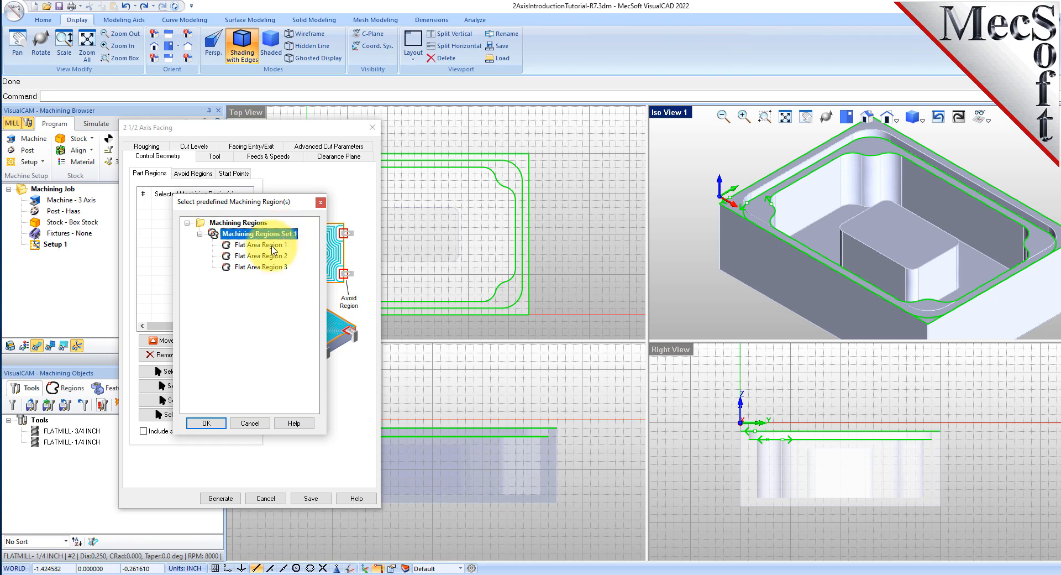
left_click(272, 246)
left_click(270, 258)
left_click(268, 267)
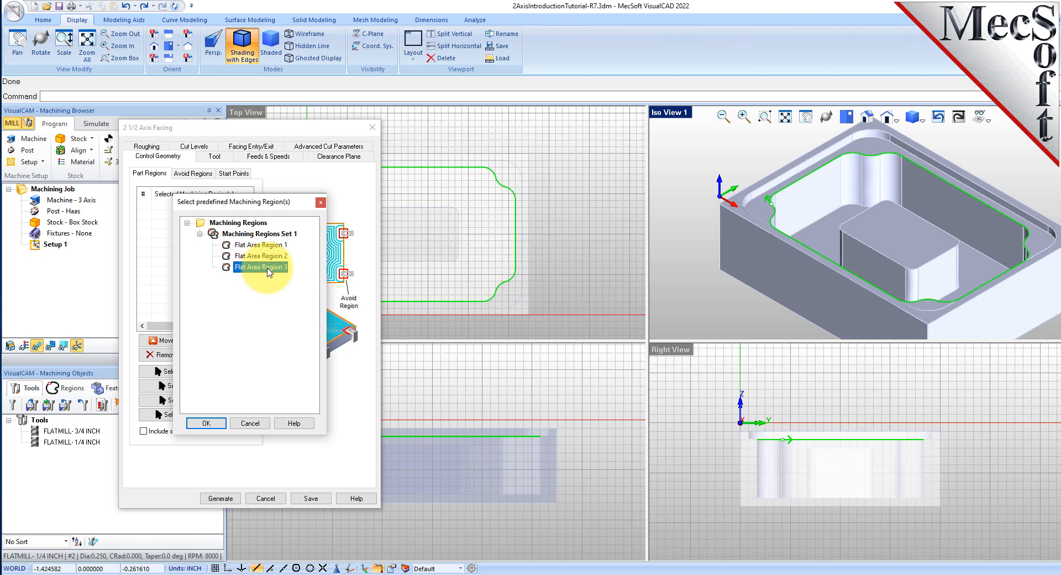
left_click(274, 246)
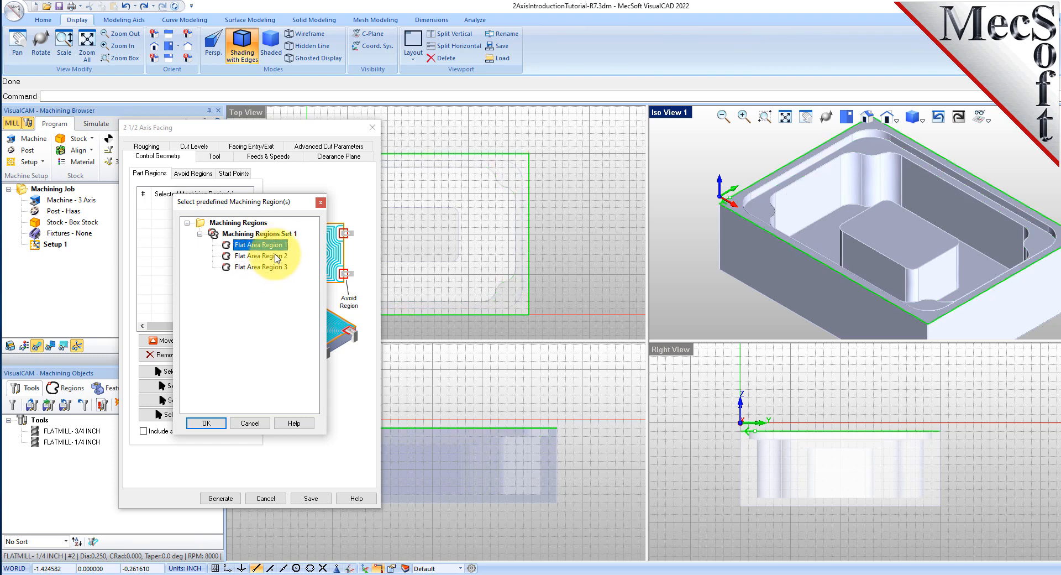
left_click(277, 257)
left_click(280, 268)
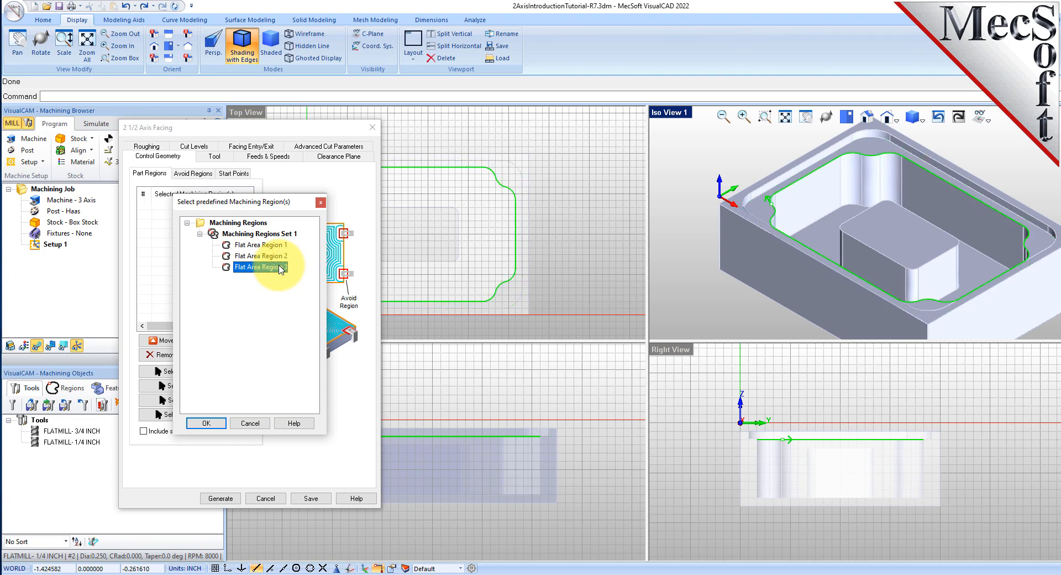
left_click(271, 245)
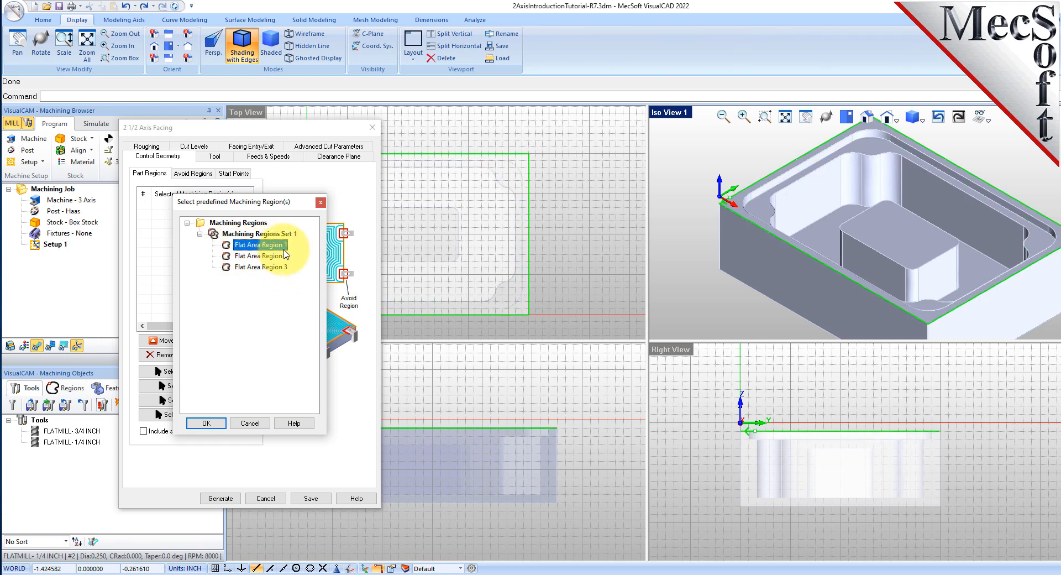
left_click(205, 423)
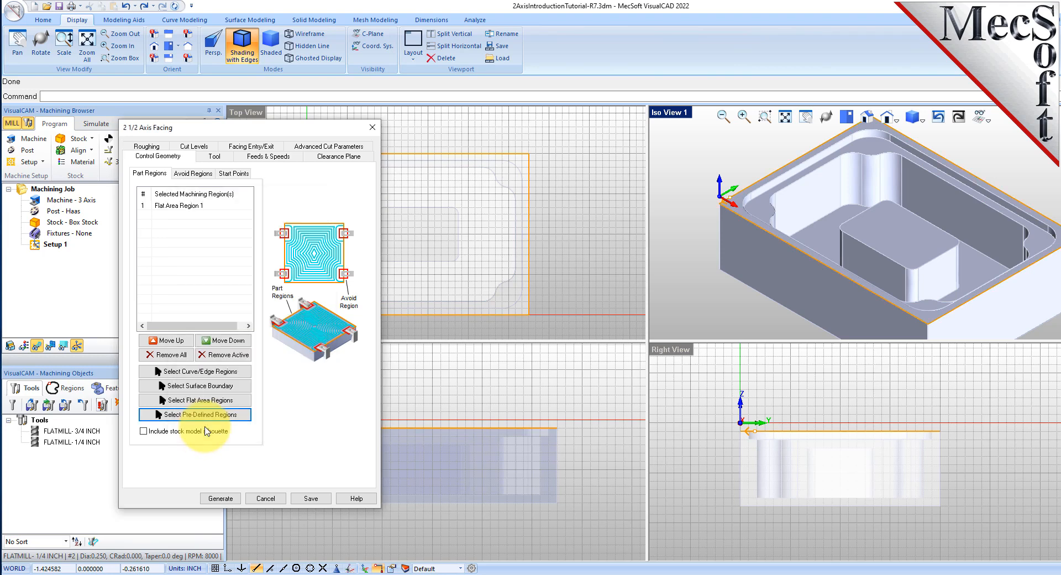
left_click(152, 206)
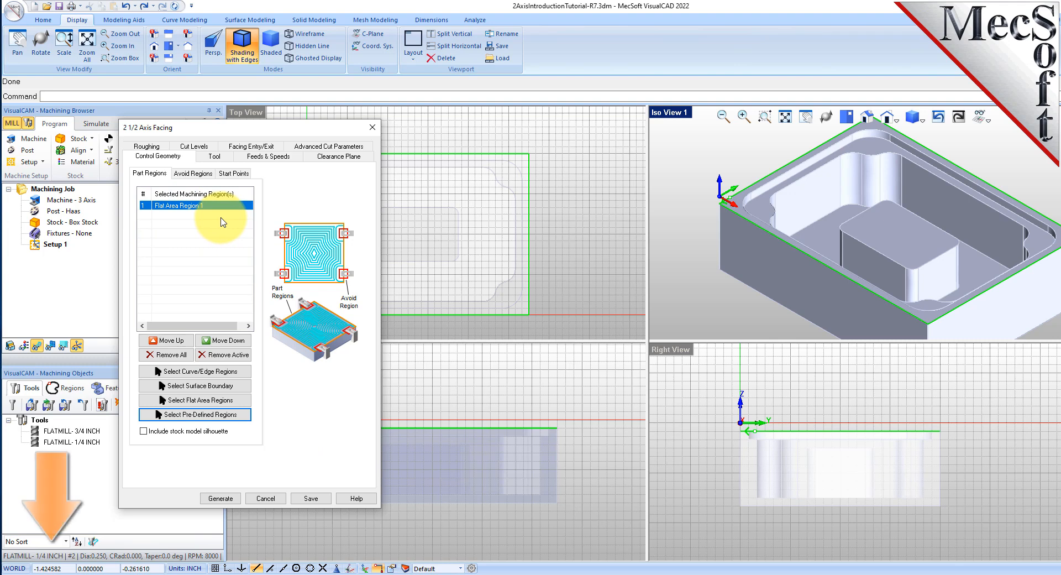
- Choose the FLATMILL- 3/4 INCH tool for the facing operation and review its feeds and speeds
left_click(216, 156)
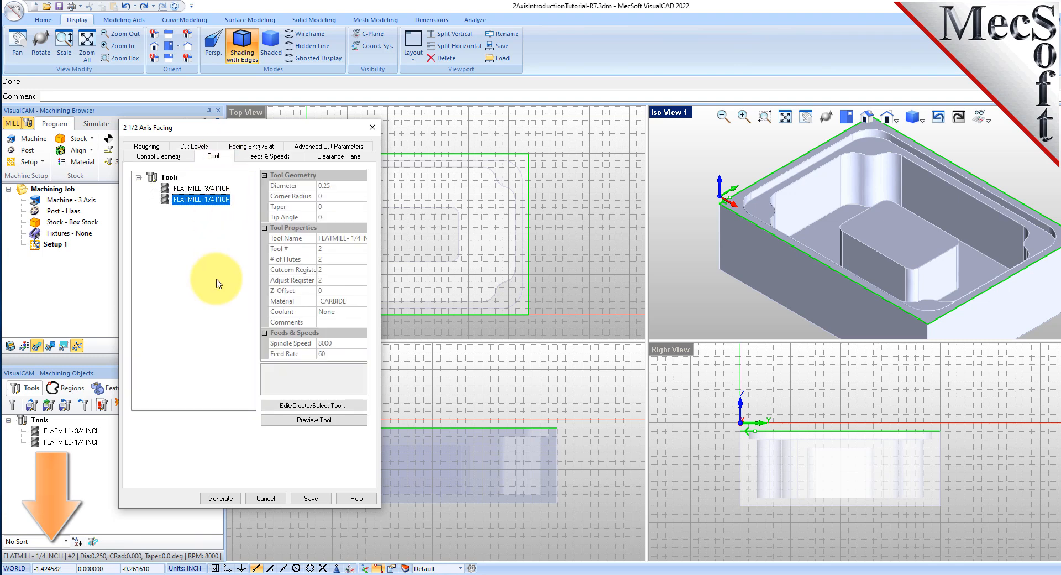
left_click(190, 189)
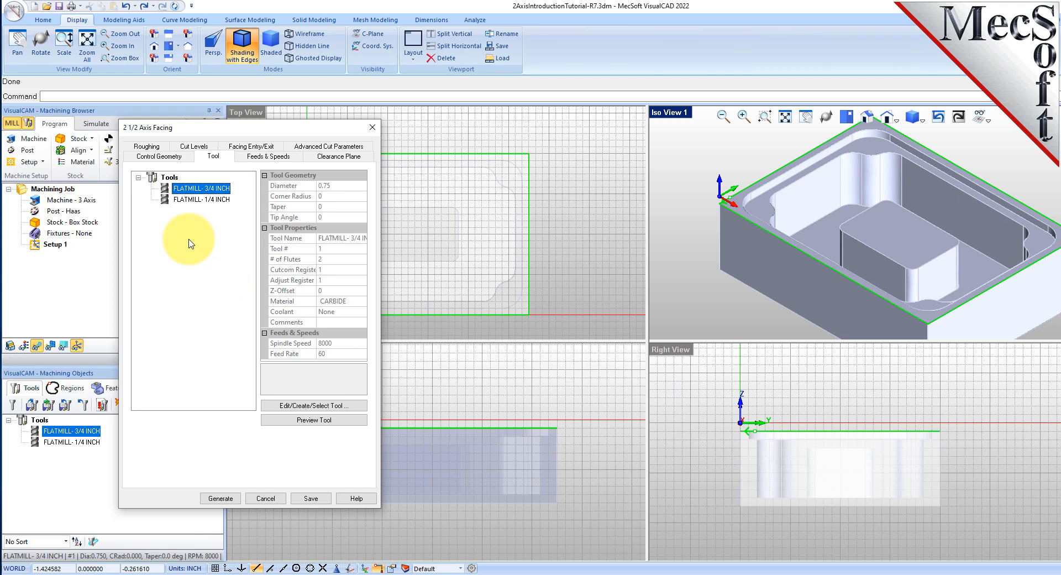
left_click(268, 157)
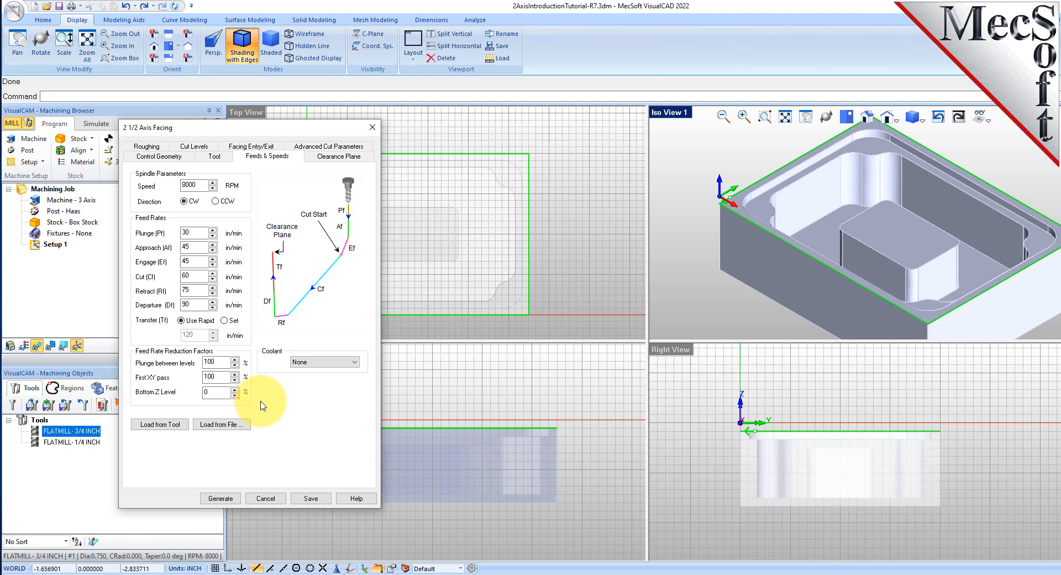
- Examine the facing operation's clearance plane definition and cut transfer method, and the plane's position above the part
left_click(338, 155)
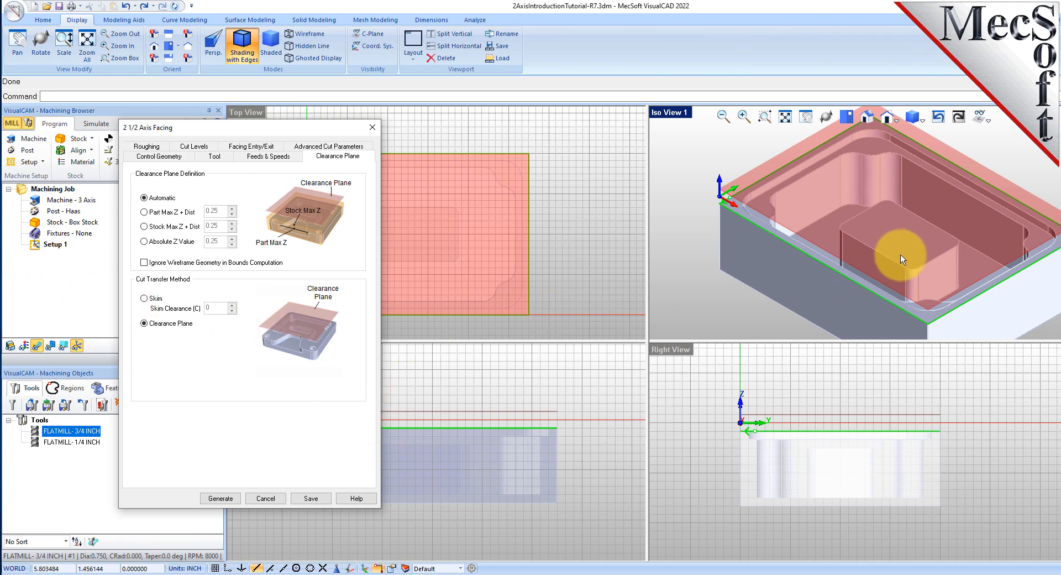
scroll(807, 254, "down", 4)
mouse_move(918, 299)
middle_mouse_down()
mouse_move(893, 286)
mouse_move(889, 297)
mouse_move(938, 291)
mouse_move(964, 303)
mouse_move(920, 318)
middle_mouse_up()
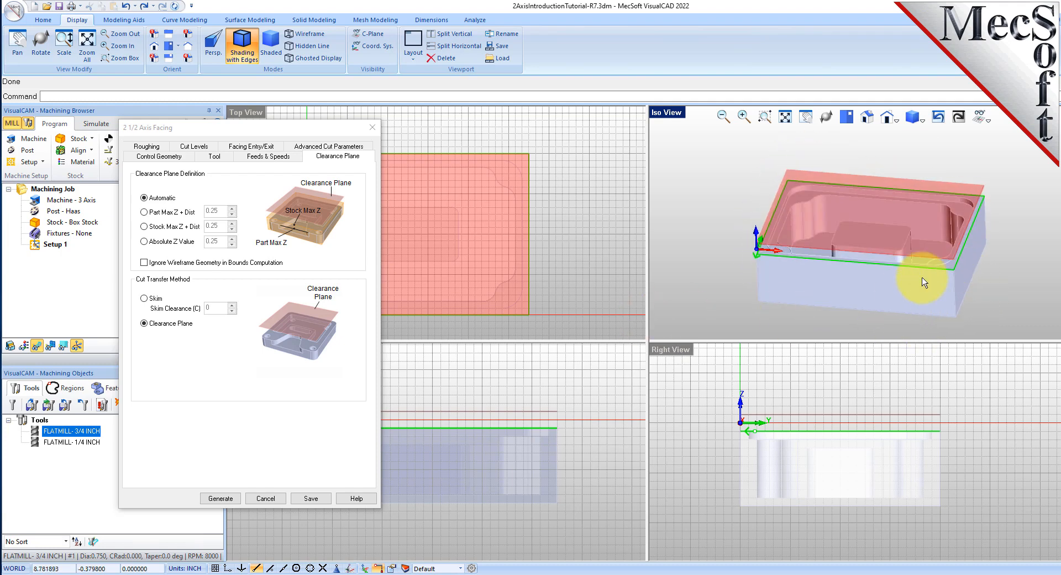
scroll(916, 282, "up", 3)
scroll(916, 284, "up", 1)
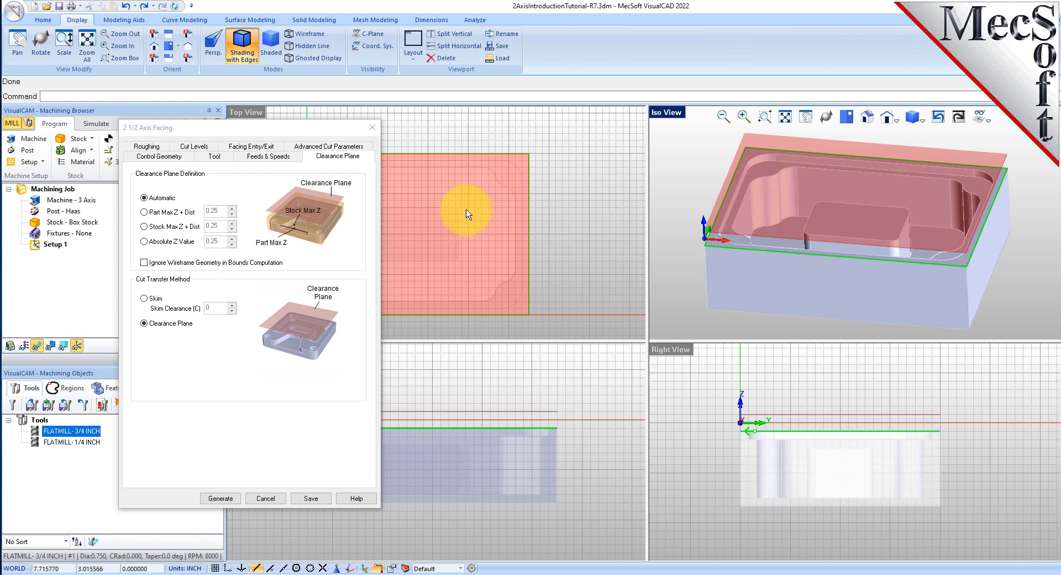
- Set the facing roughing parameters to 0 stock, island offset cuts and a stepover of 30% of the tool diameter
left_click(146, 147)
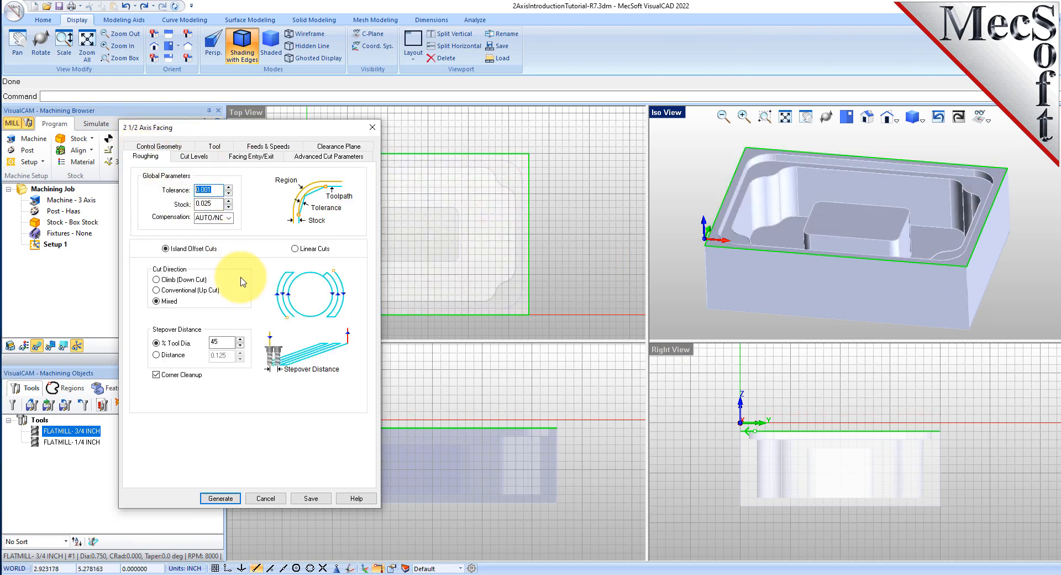
key("Tab")
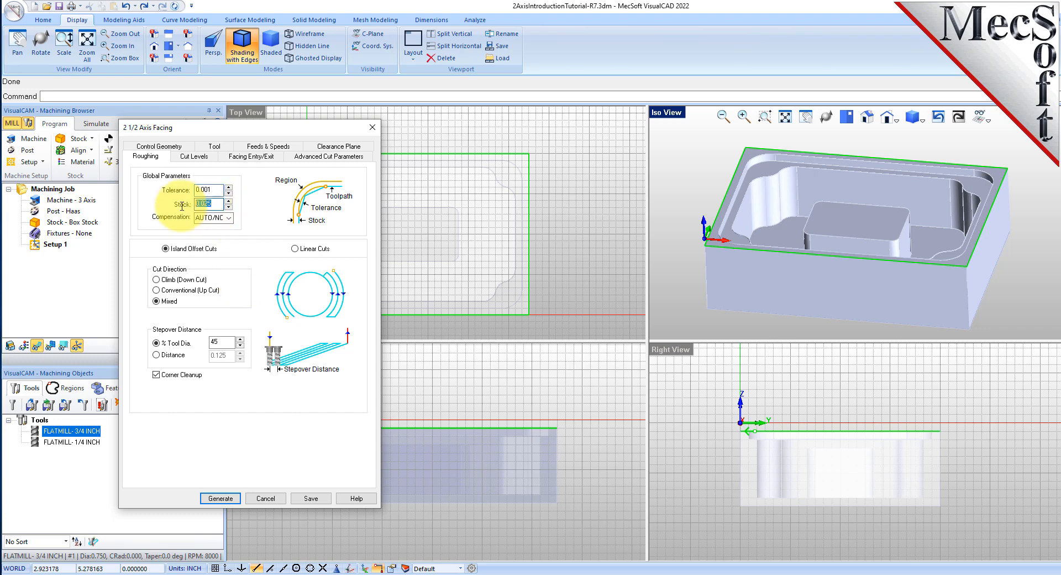
type("0")
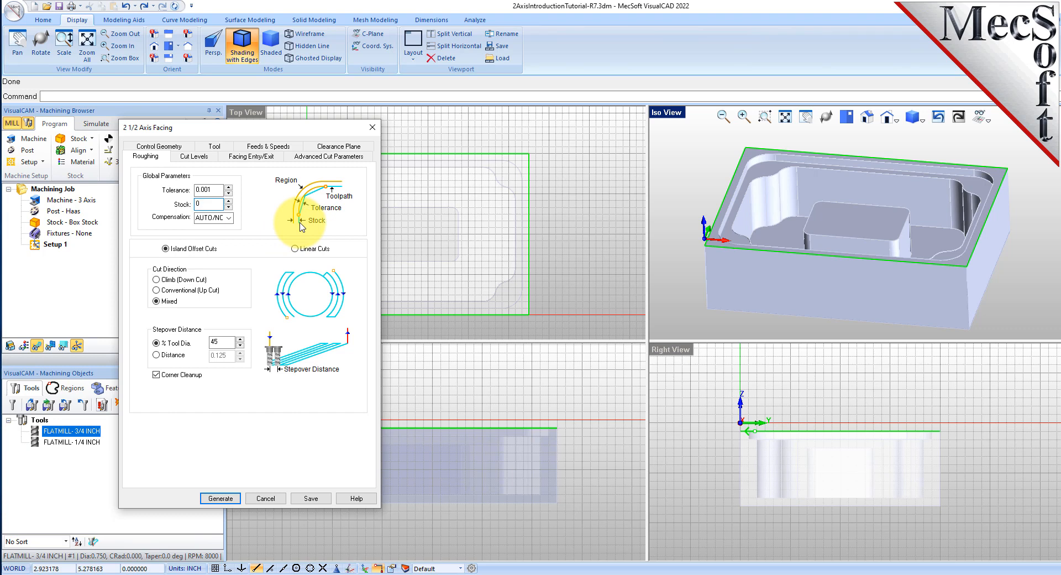
left_click(164, 248)
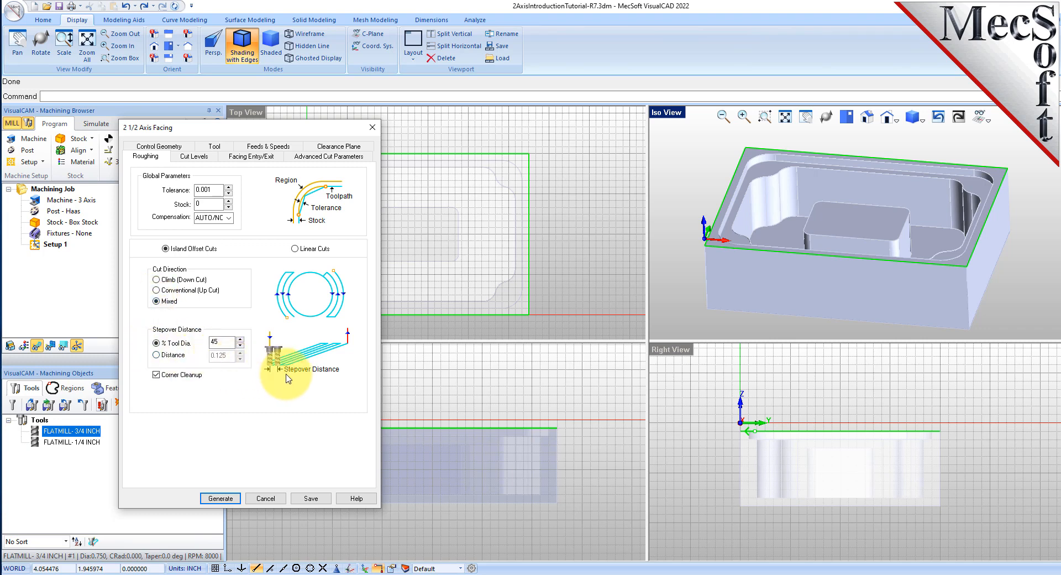
double_click(219, 342)
type("30")
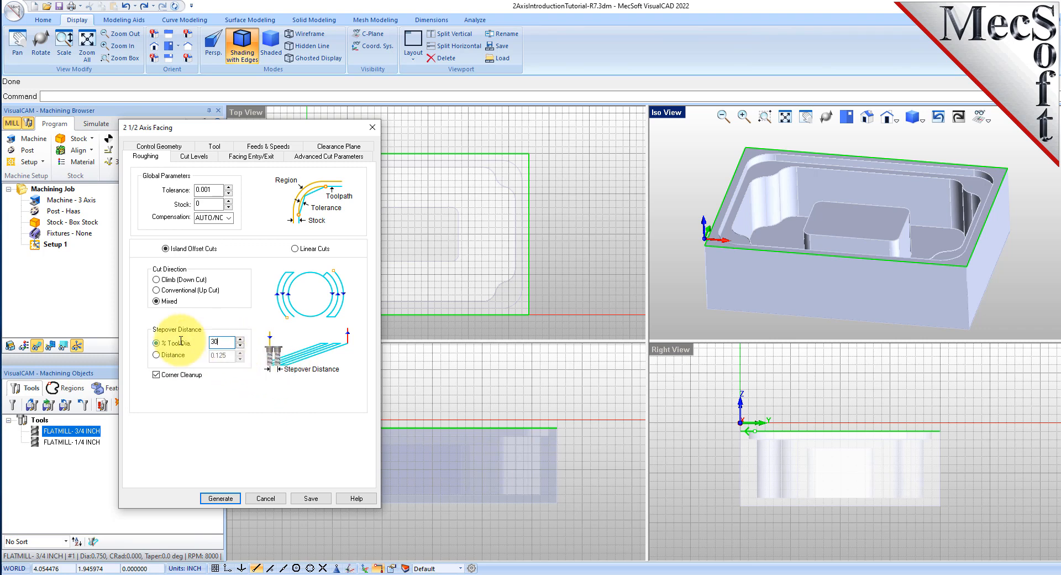
left_click(157, 355)
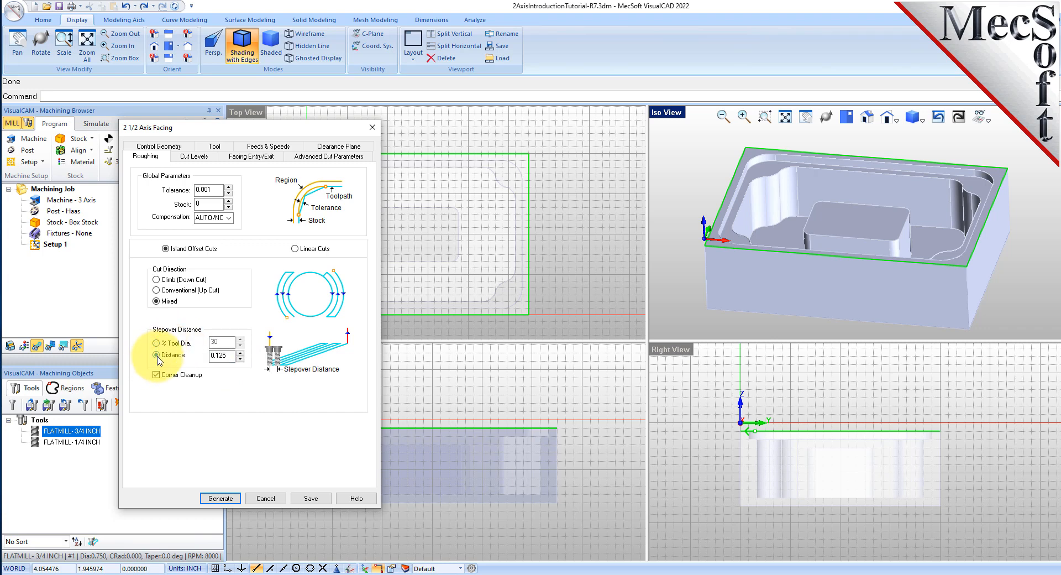
left_click(157, 342)
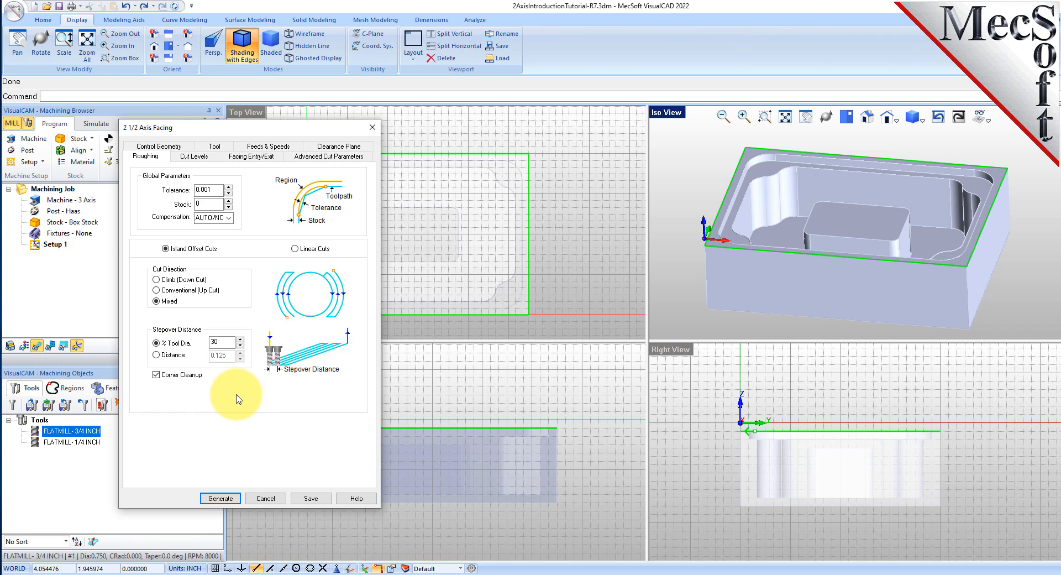
- Examine the facing operation's cut geometry location at the bottom and compare the part region's level with the work zero in the Right View
left_click(204, 156)
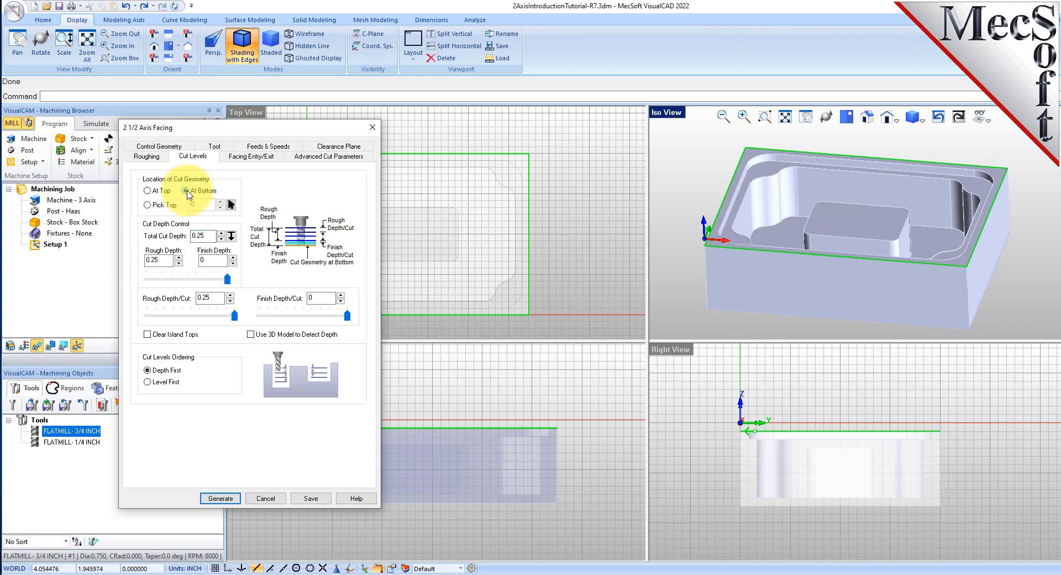
scroll(754, 428, "up", 2)
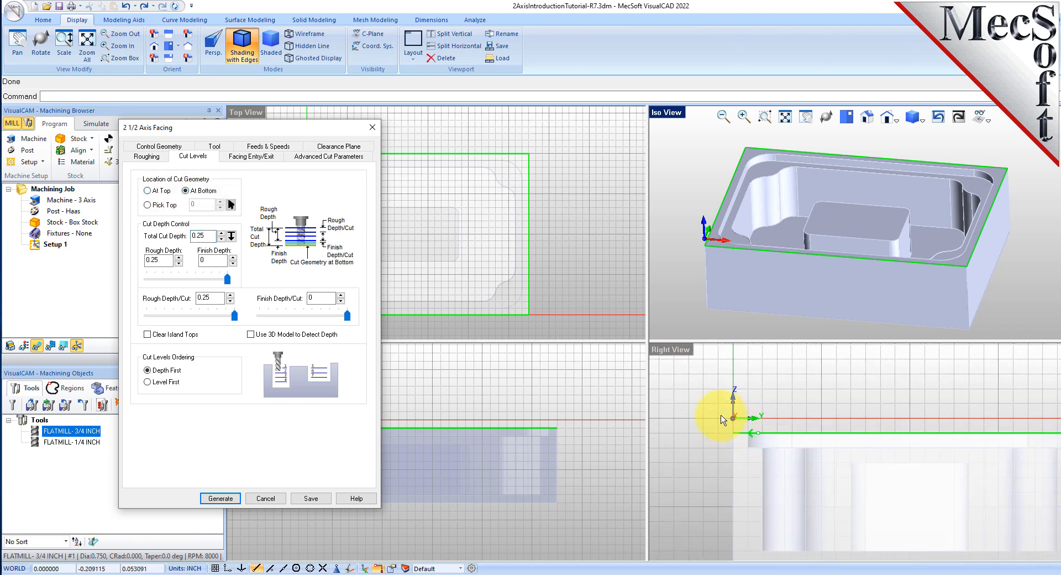
scroll(721, 419, "up", 2)
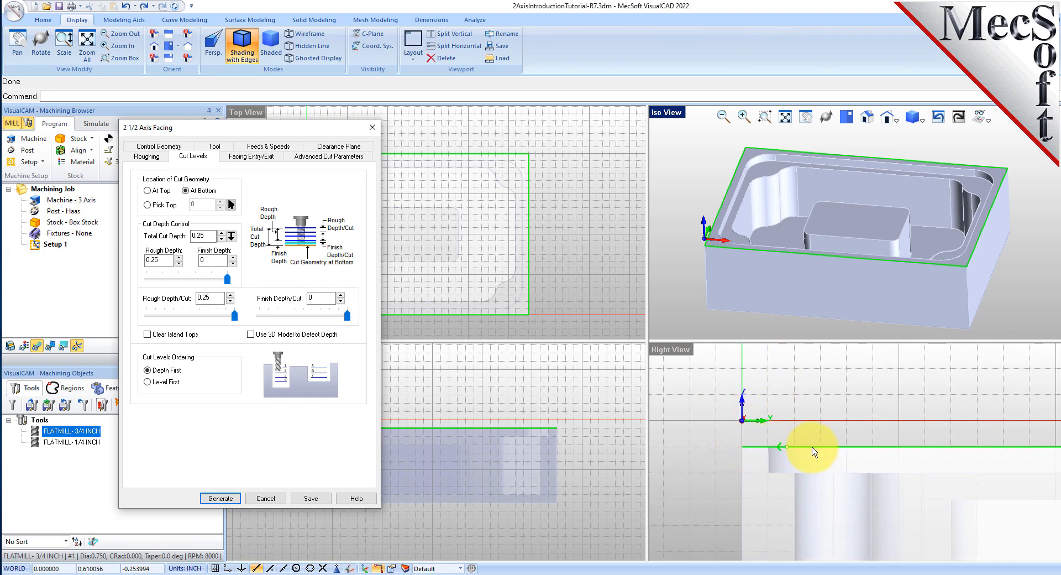
scroll(706, 410, "up", 1)
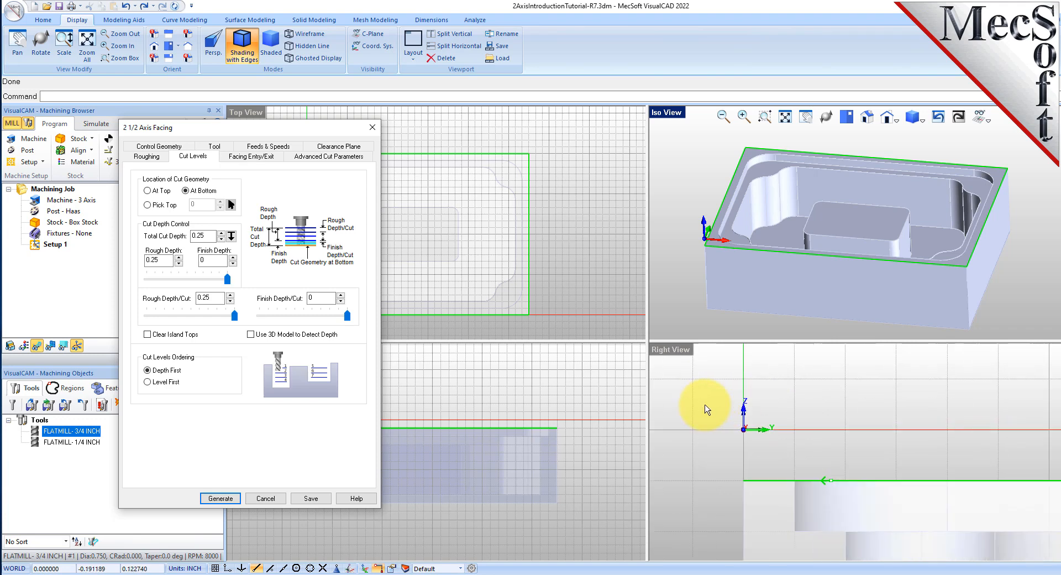
scroll(735, 404, "down", 3)
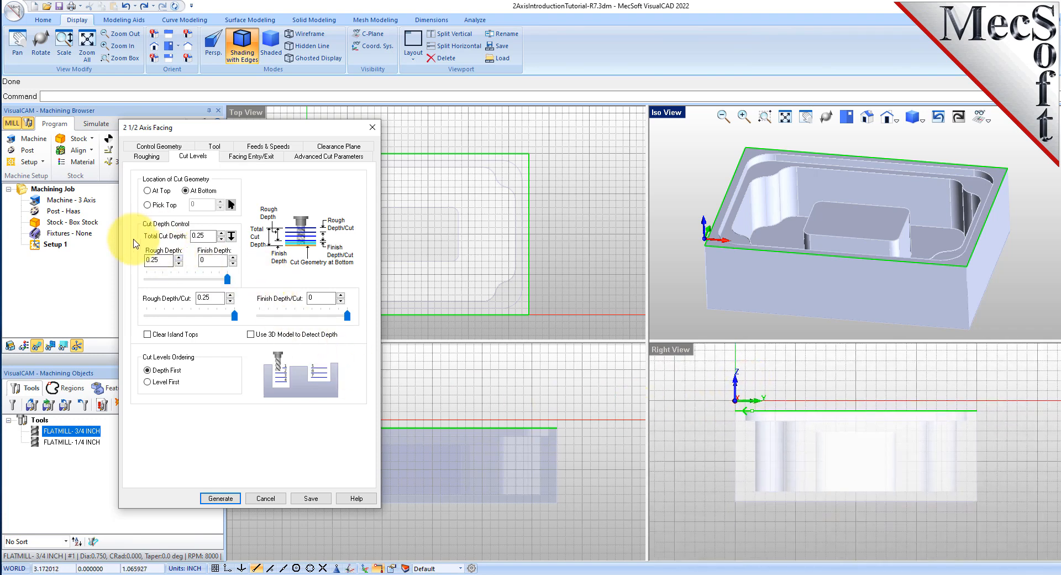
- Review the facing operation's total cut depth and its division into rough depth and finish depth
double_click(210, 236)
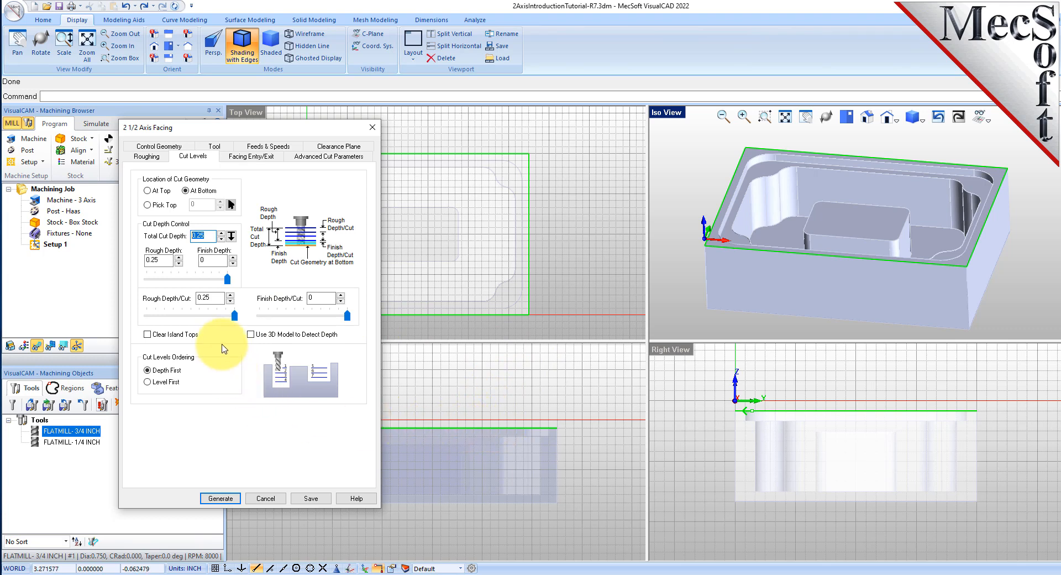
double_click(158, 259)
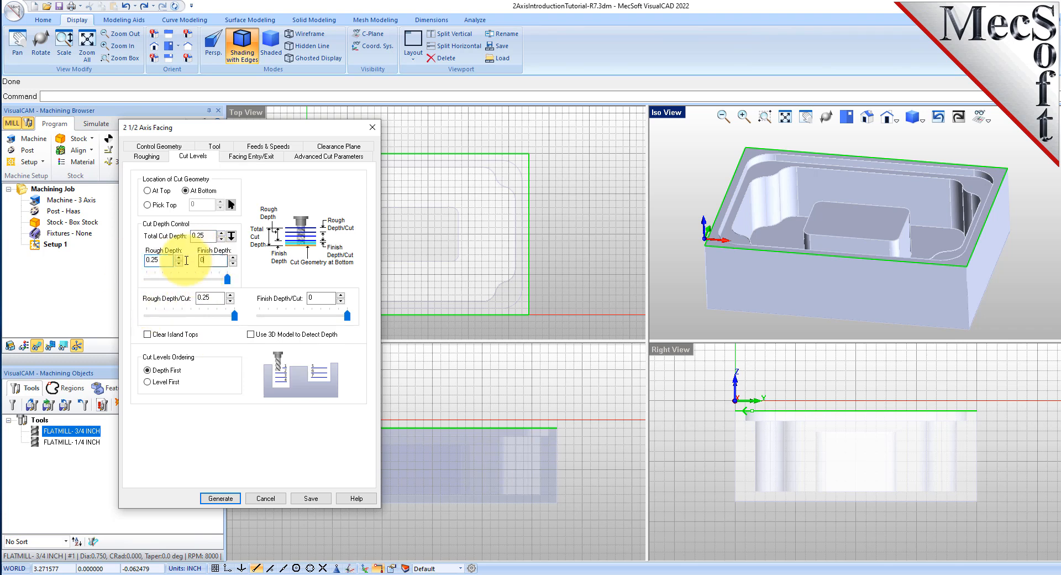
double_click(205, 260)
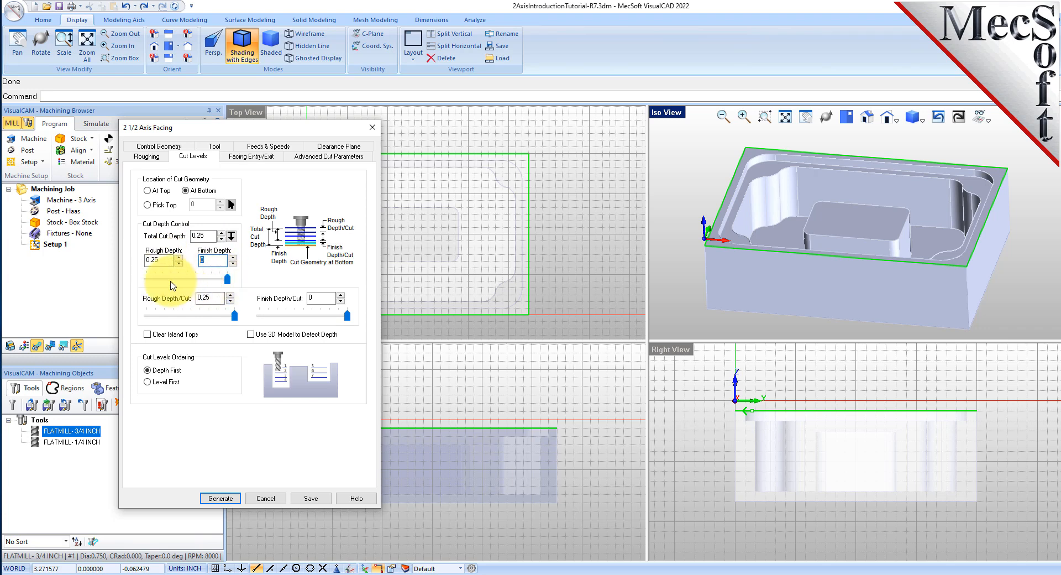
left_click(226, 281)
left_click(162, 260)
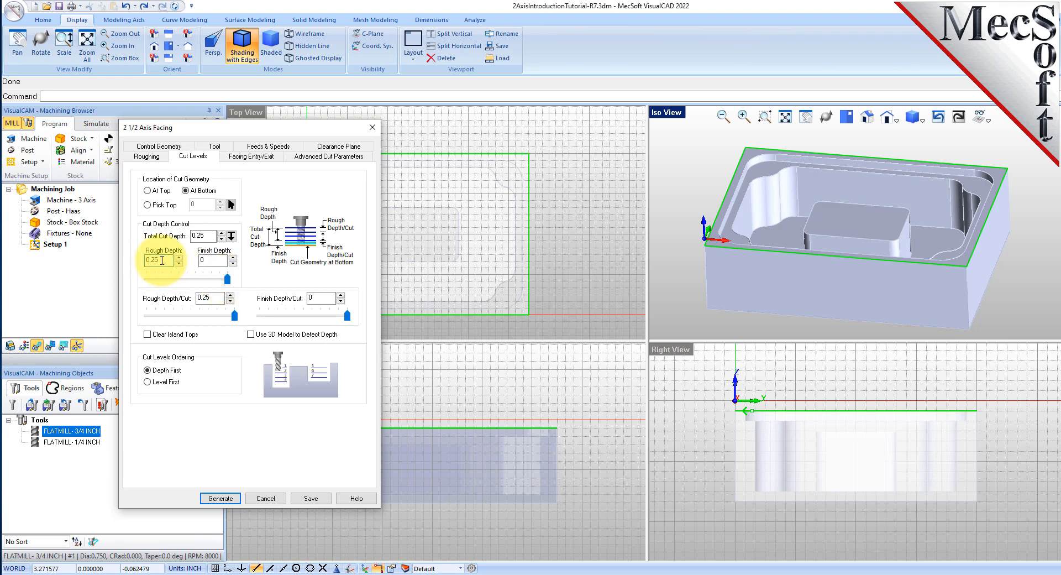
double_click(205, 235)
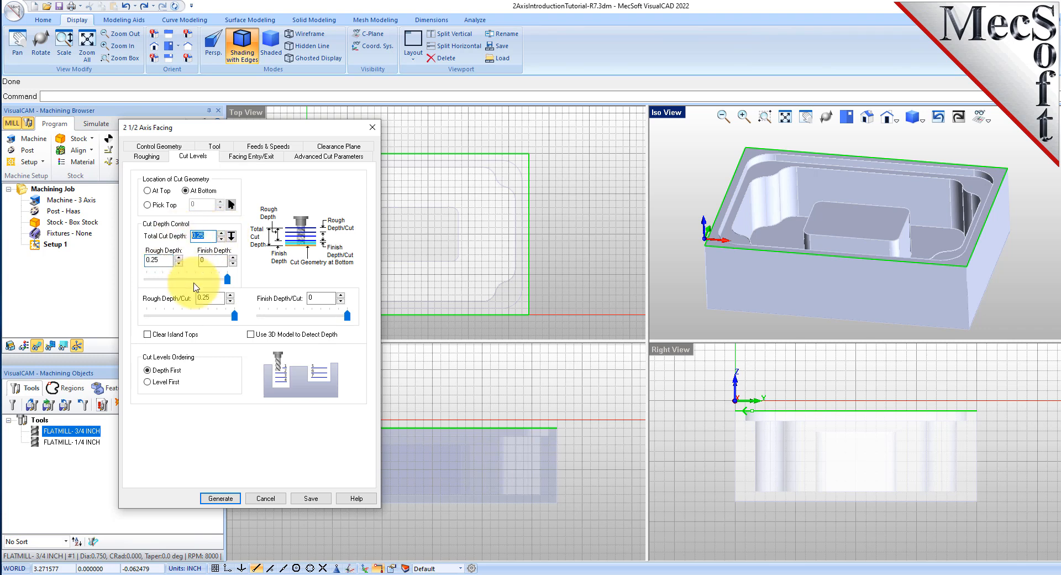
- Try a rough depth per cut of 0.025 for the facing operation and set it back to 0.25
mouse_move(226, 280)
left_mouse_down()
mouse_move(144, 287)
mouse_move(234, 287)
left_mouse_up()
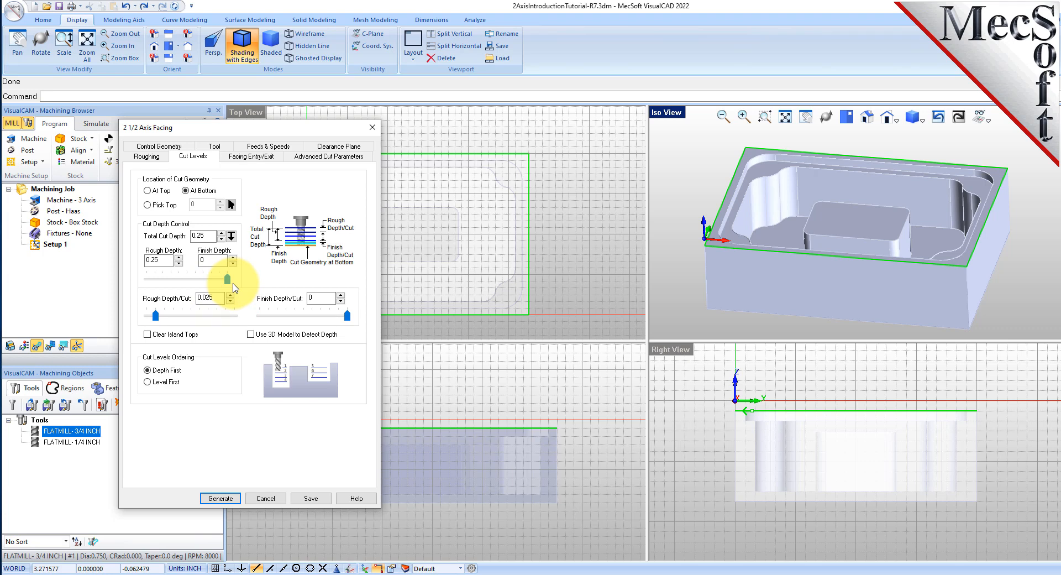
double_click(159, 259)
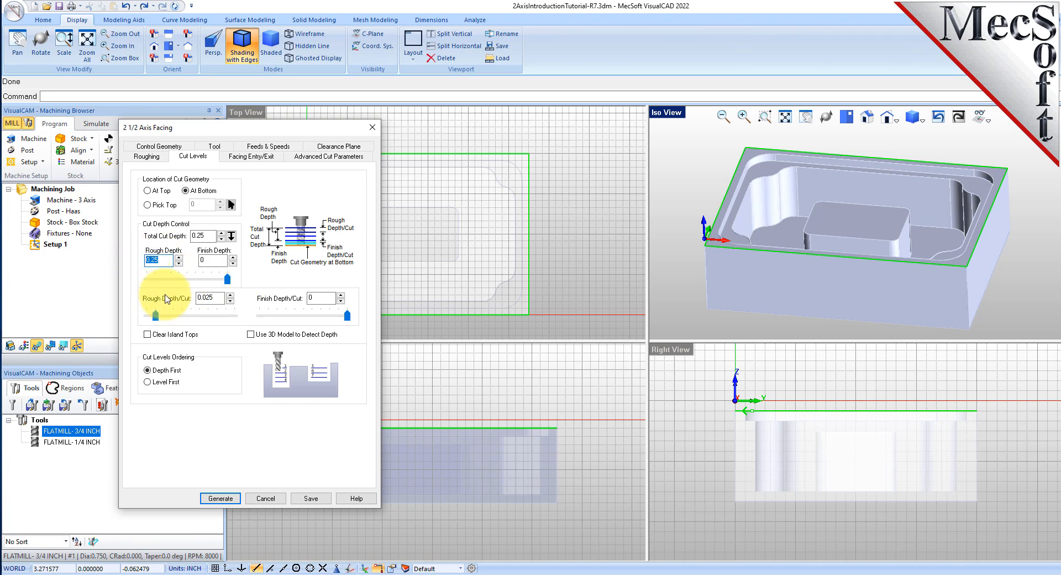
left_click_drag(156, 315, 236, 315)
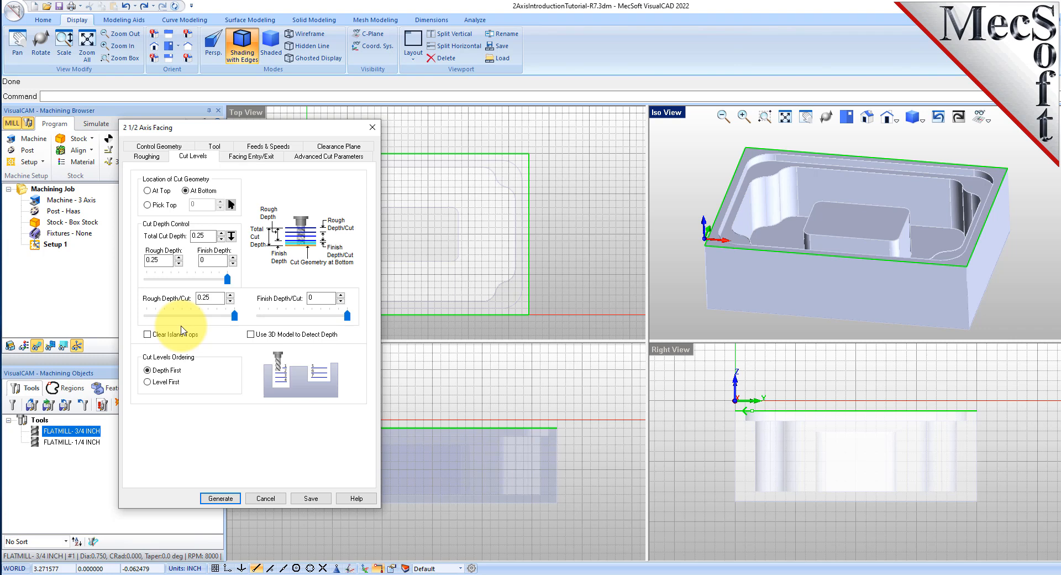
- Check the facing total, rough and per-cut depths, and choose Depth First for the cut levels ordering
double_click(202, 236)
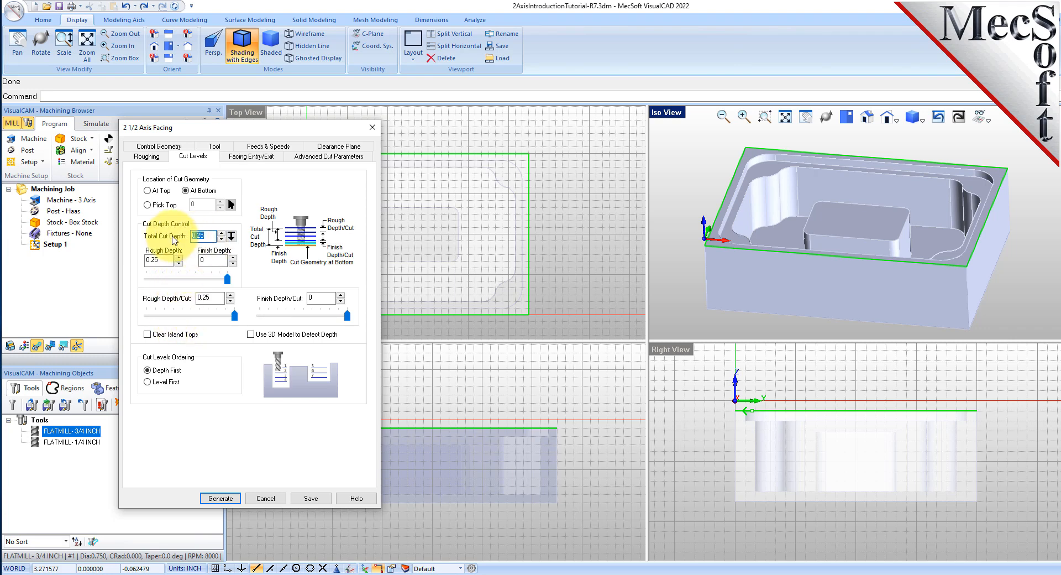
double_click(157, 260)
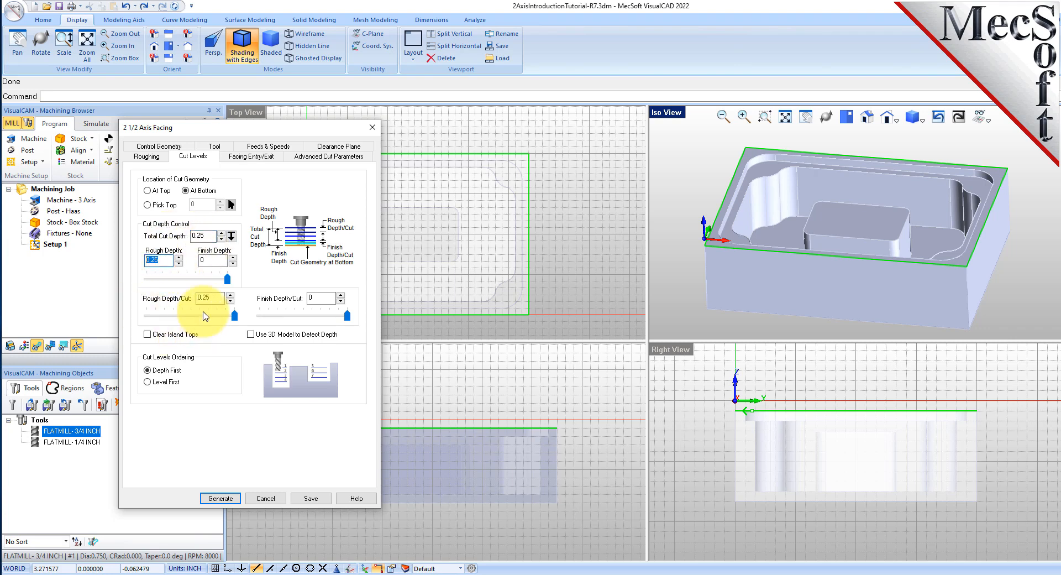
double_click(212, 298)
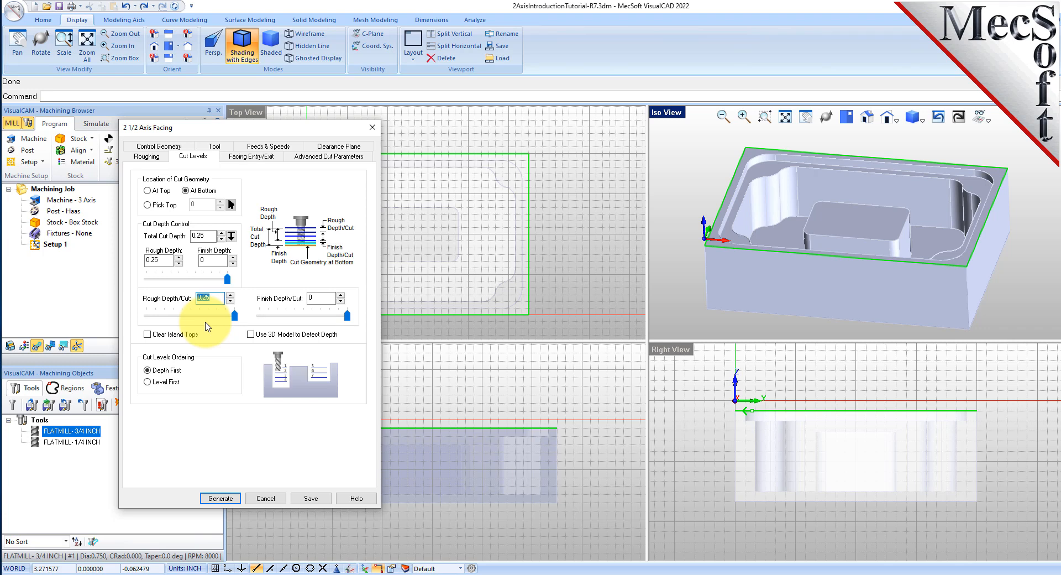
left_click(148, 370)
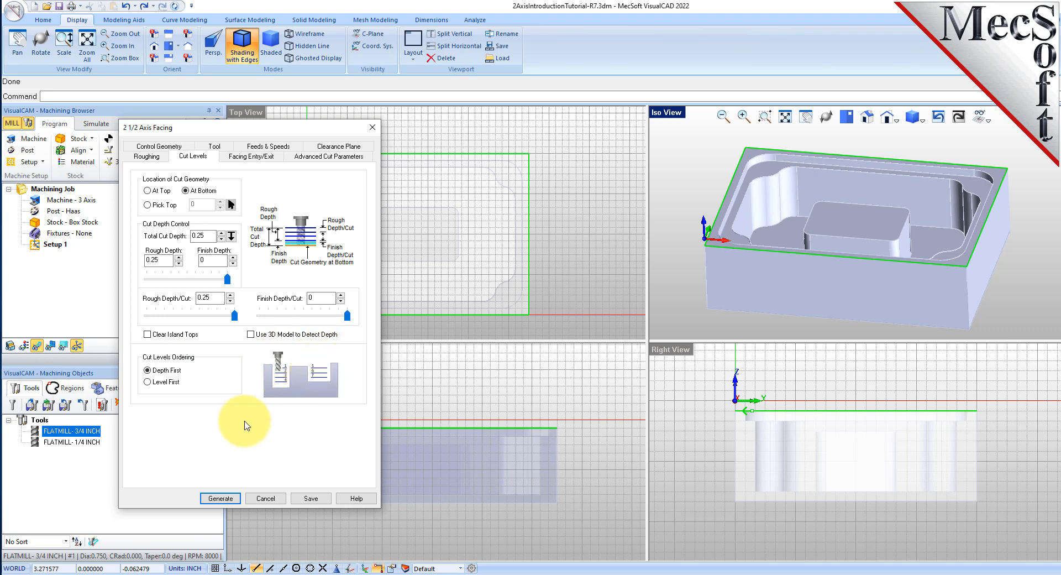
- Generate the 2 1/2 Axis Facing toolpath and toggle its display off and on over the part
left_click(221, 498)
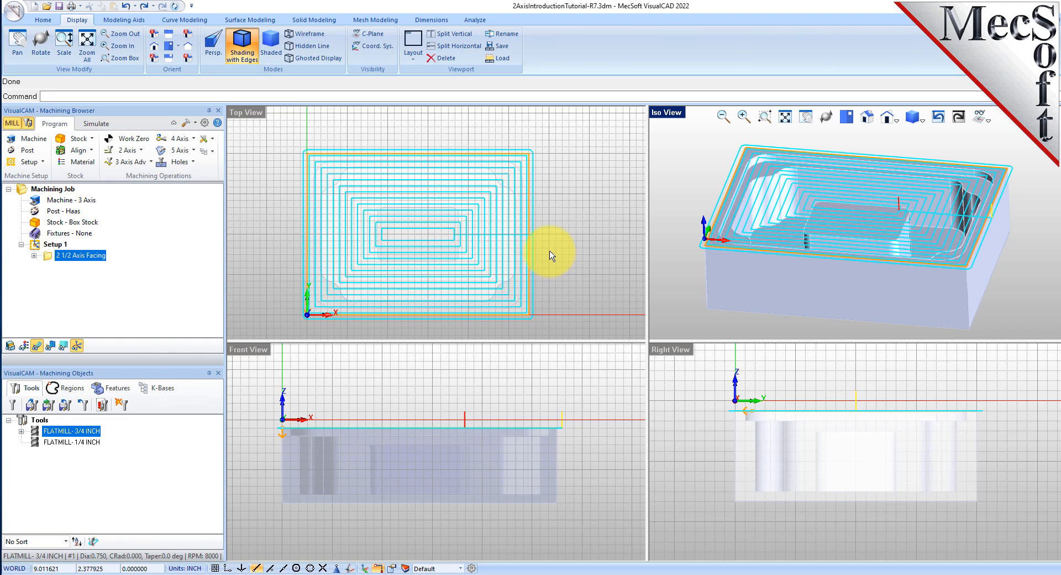
left_click(37, 346)
left_click(37, 346)
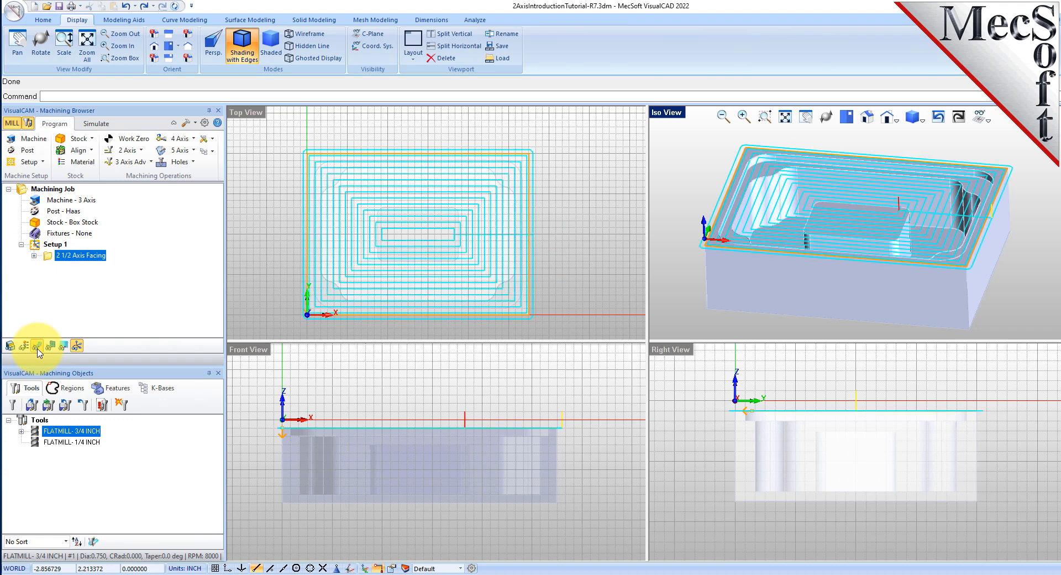
left_click(37, 346)
left_click(37, 347)
- Switch to simulation mode and toggle the part's visibility, leaving the part hidden behind the facing toolpath
left_click(92, 124)
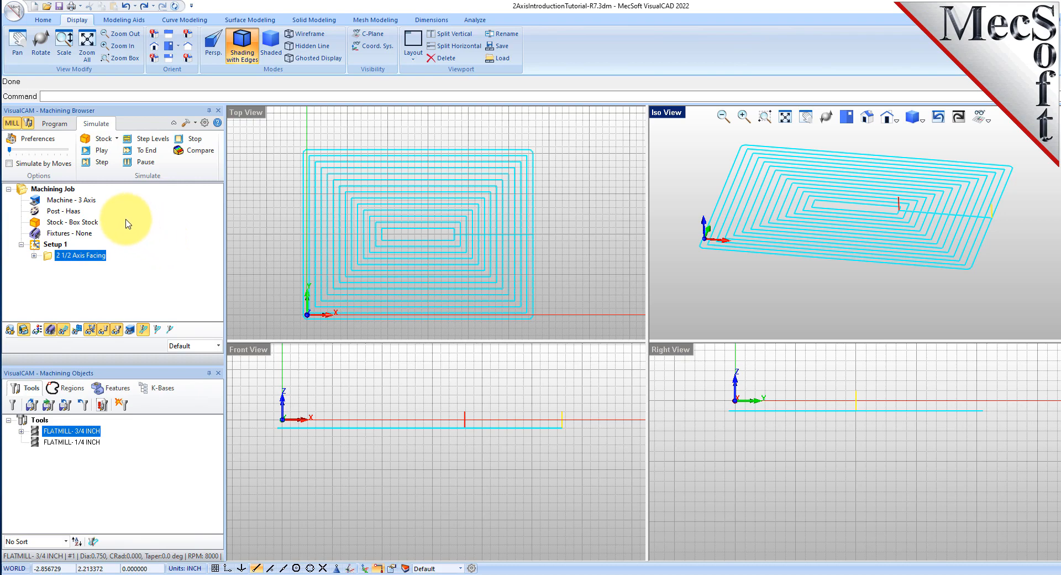
left_click(10, 330)
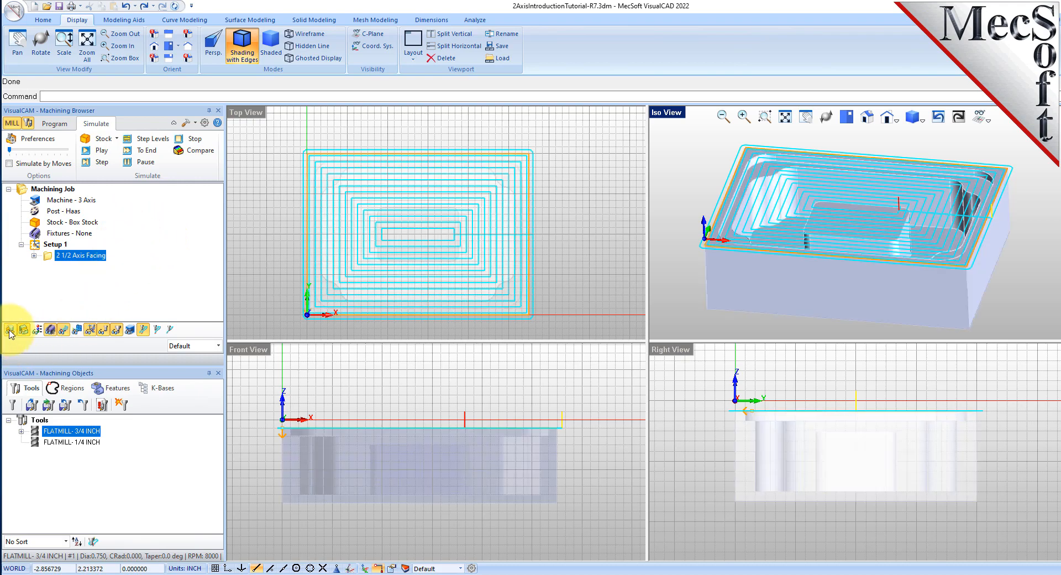
left_click(10, 330)
left_click(10, 330)
left_click(10, 331)
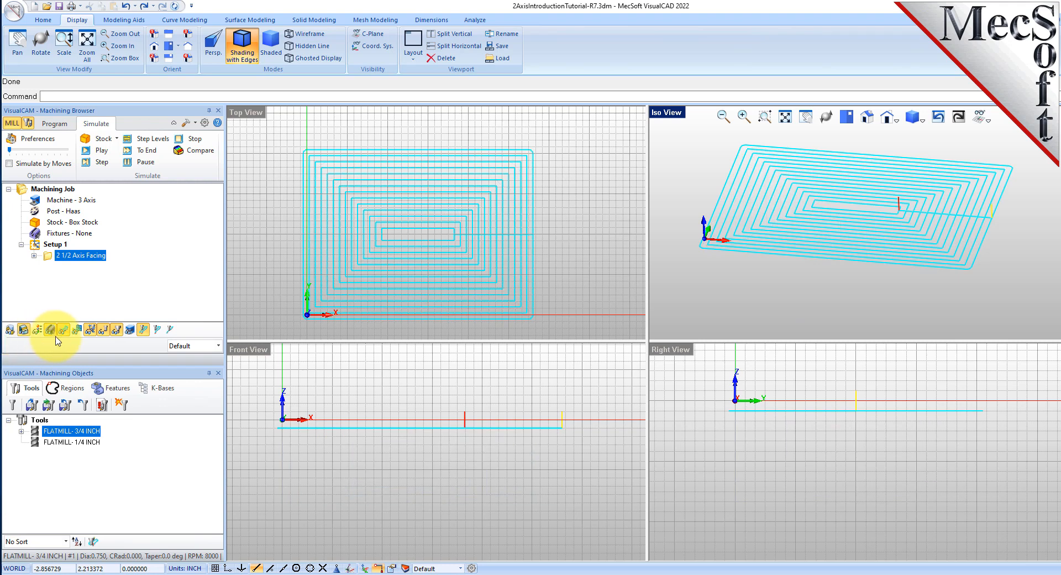
- Accept simulation preferences with the polygonal model and fine accuracy, and simulate the facing operation through to its end
left_click(38, 139)
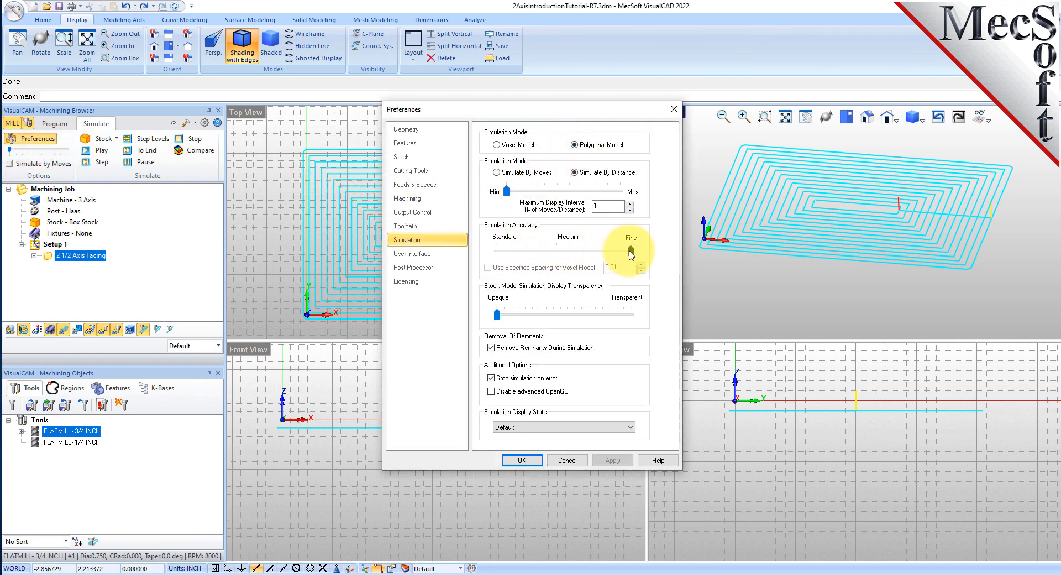
left_click(521, 460)
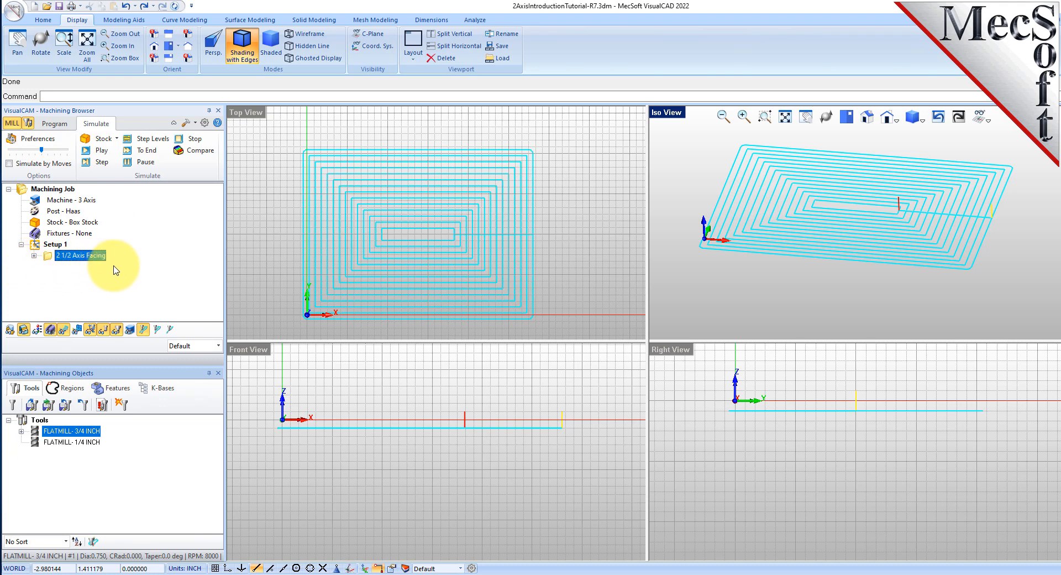
left_click(102, 150)
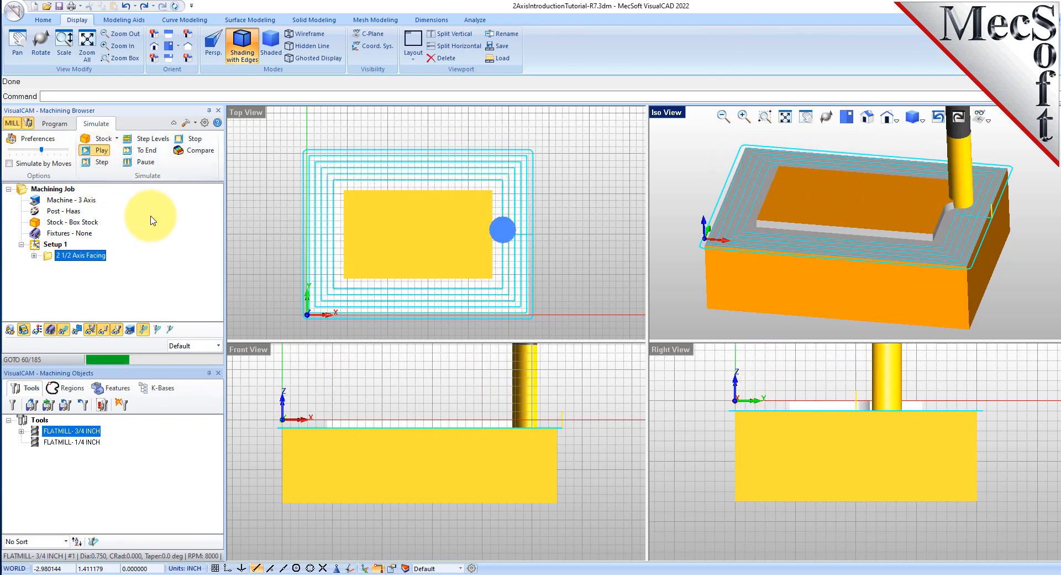
left_click(150, 164)
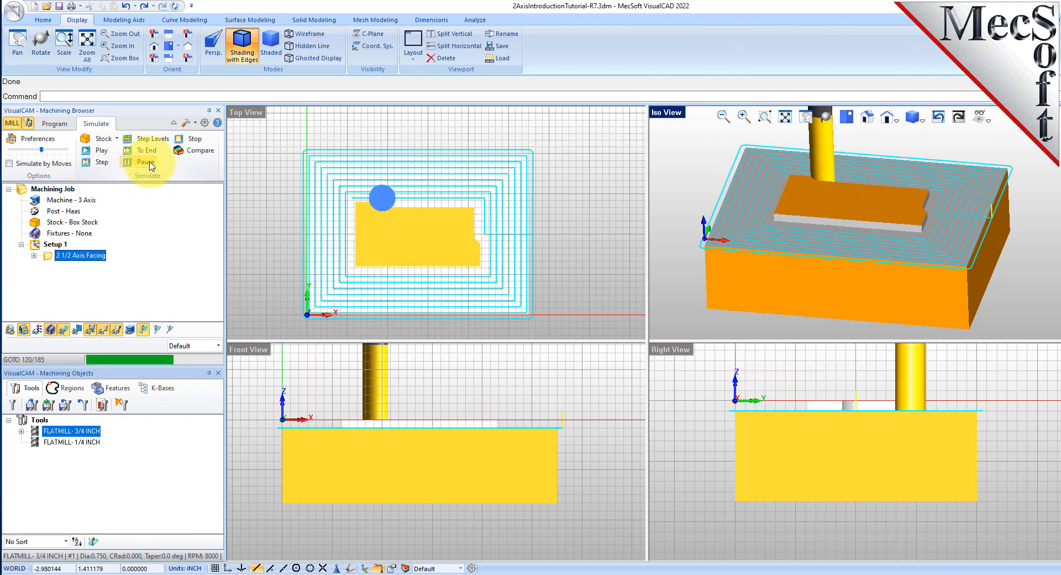
left_click(155, 152)
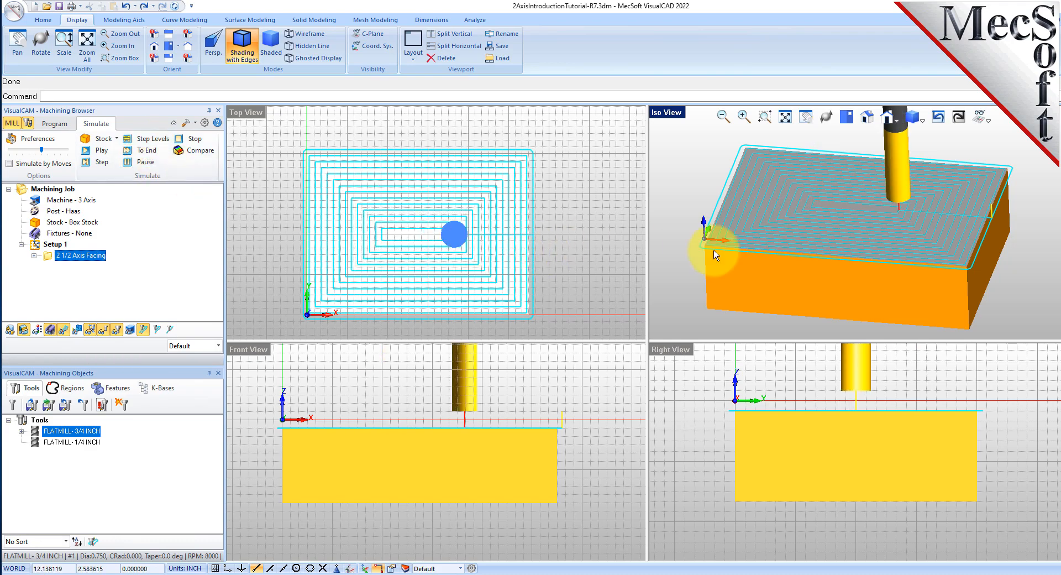
- Hide the facing toolpath and inspect the simulated faced stock in the Iso View
mouse_move(898, 221)
middle_mouse_down()
mouse_move(897, 238)
mouse_move(899, 215)
middle_mouse_up()
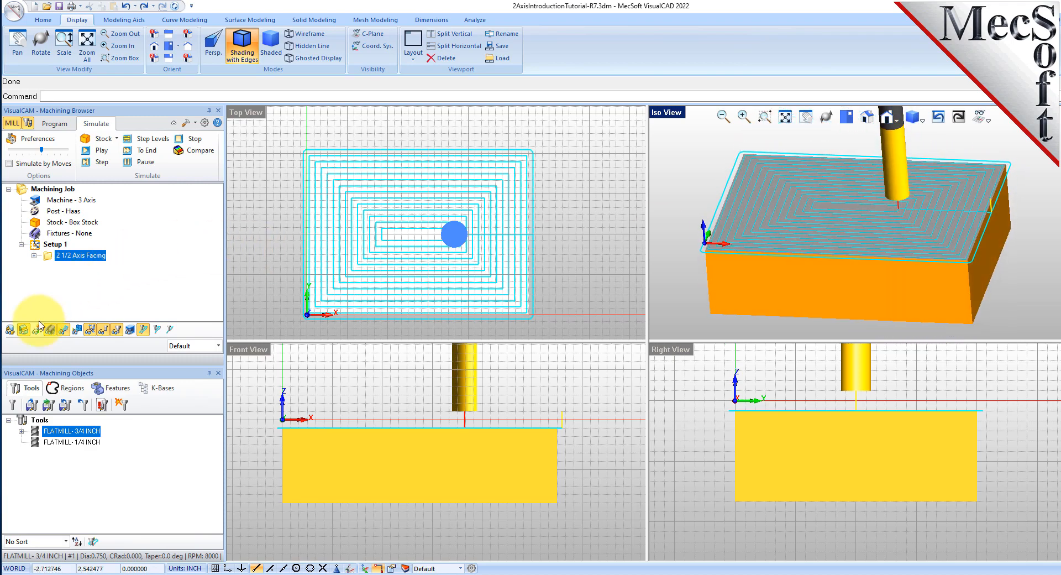
left_click(64, 330)
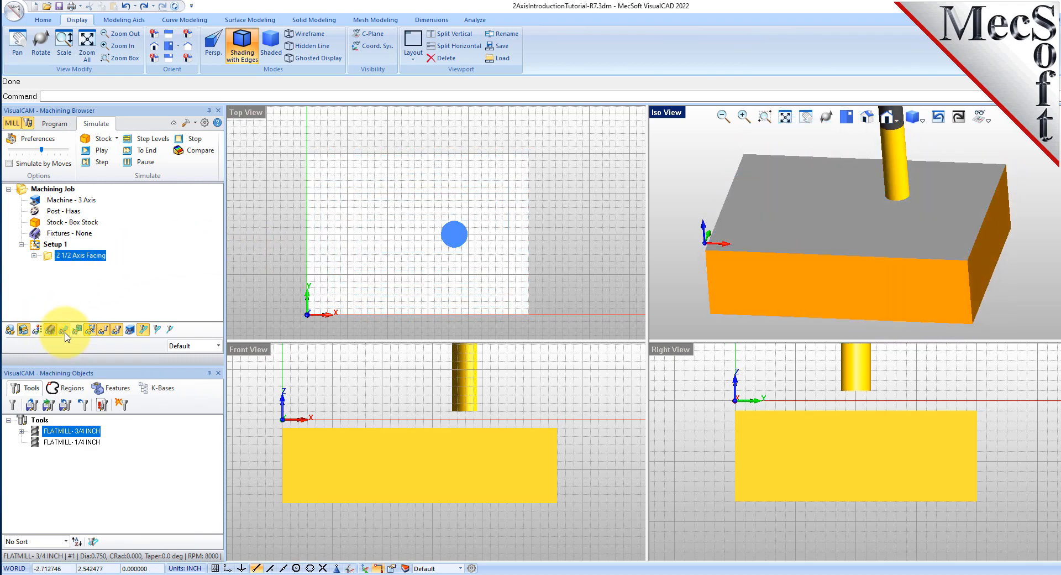
left_click(64, 329)
left_click(64, 331)
mouse_move(879, 238)
right_mouse_down()
mouse_move(869, 237)
mouse_move(870, 256)
mouse_move(869, 182)
mouse_move(875, 225)
right_mouse_up()
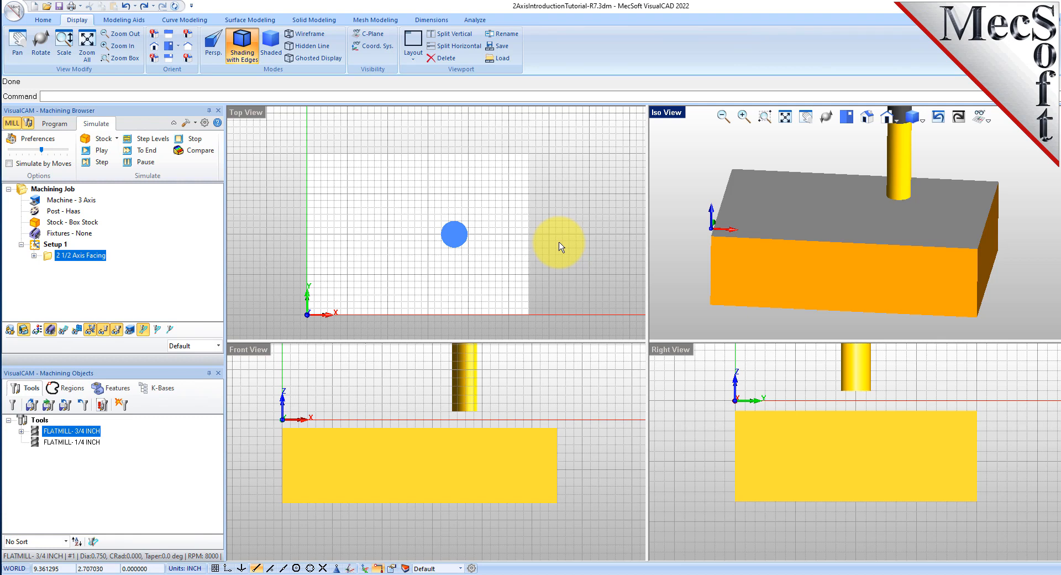
- Return to programming and start a 2 1/2 Axis Pocketing operation, showing its part region selection options
left_click(55, 123)
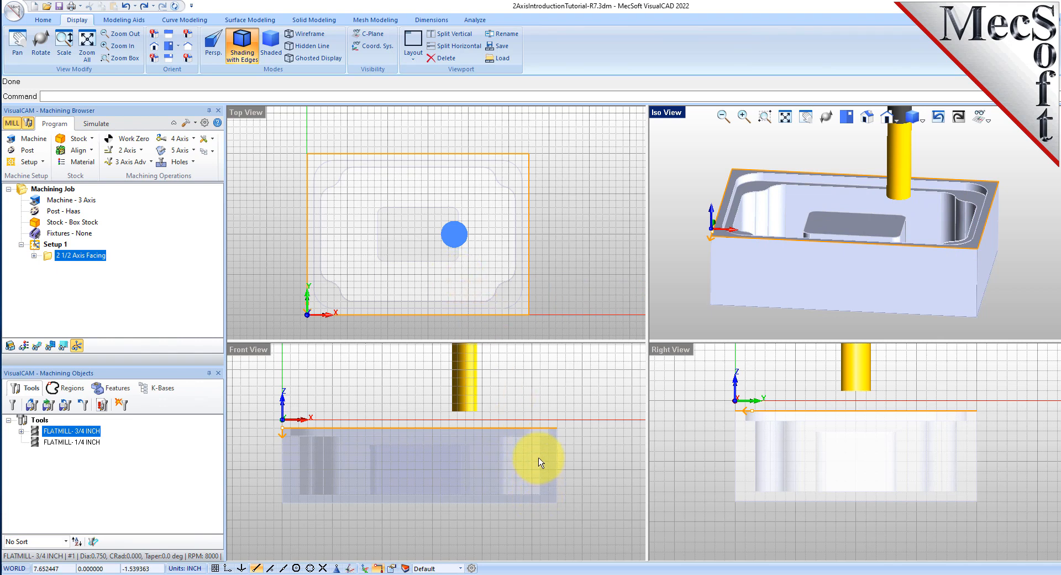
left_click(132, 150)
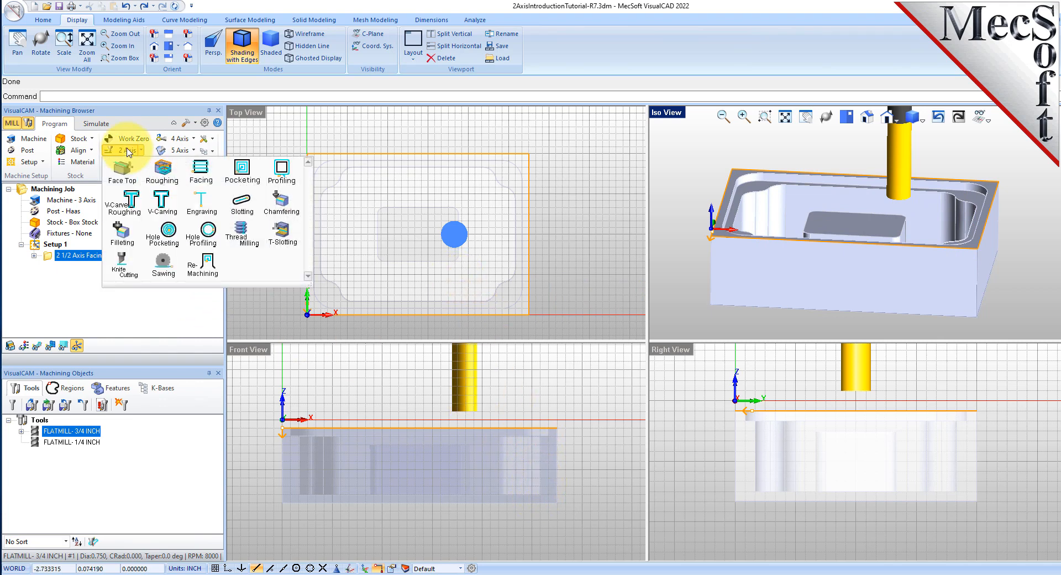
left_click(255, 181)
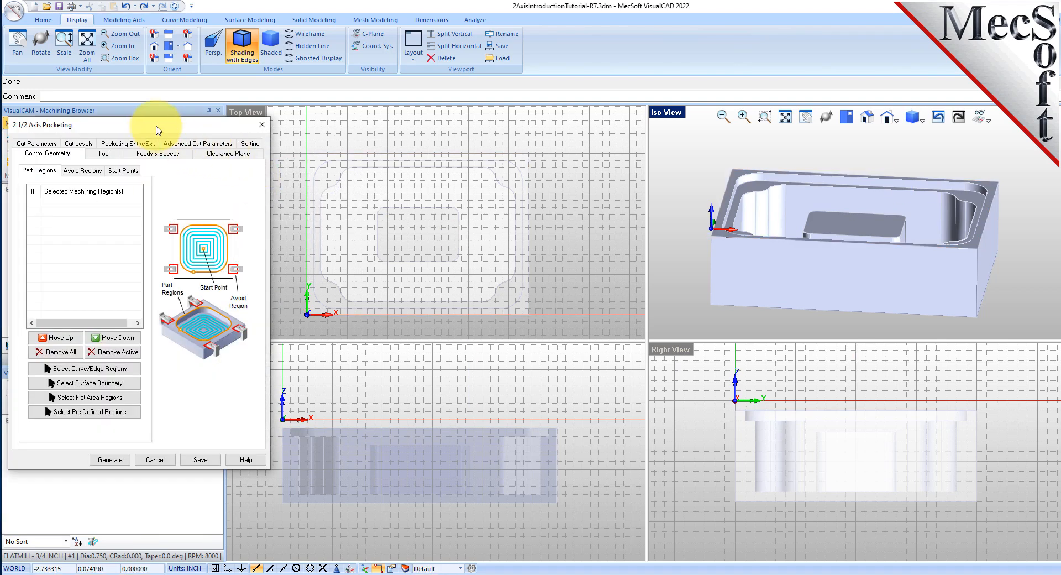
left_click_drag(165, 122, 268, 160)
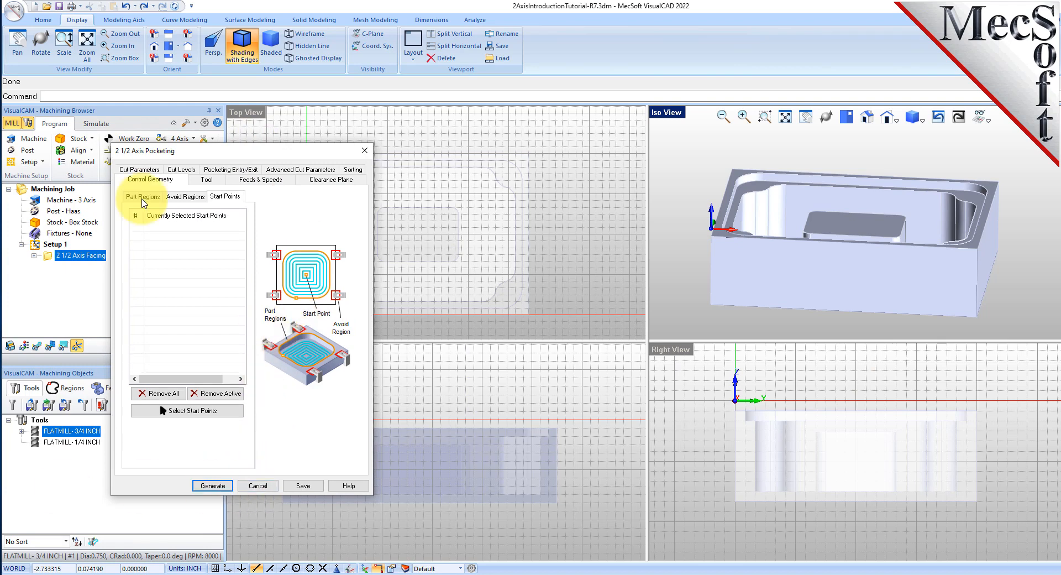
left_click(142, 199)
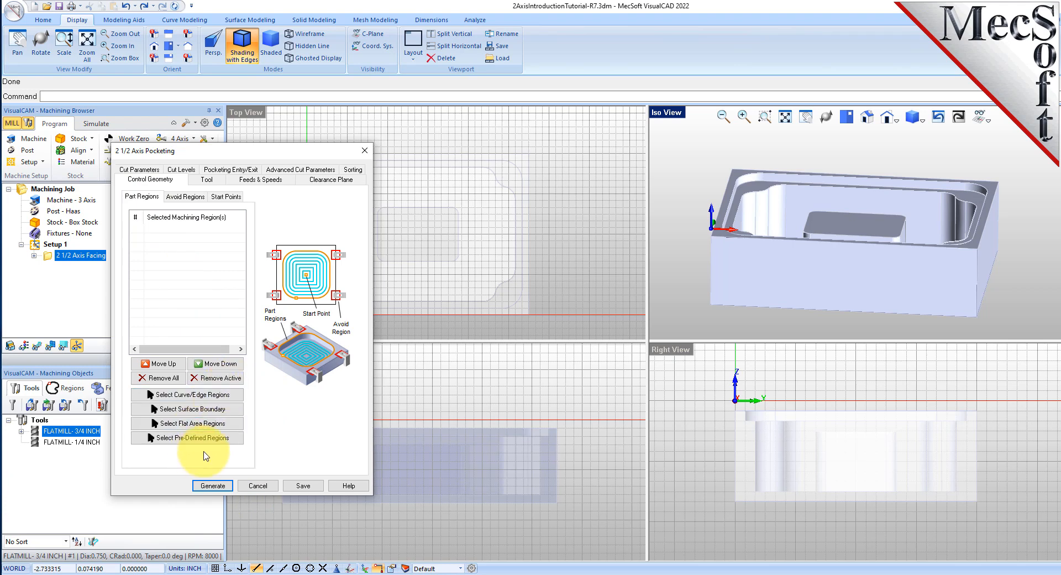
- Assign the predefined Flat Area Region 2 as the pocketing part region and check that FLATMILL-3/4 INCH is the selected tool
left_click(236, 438)
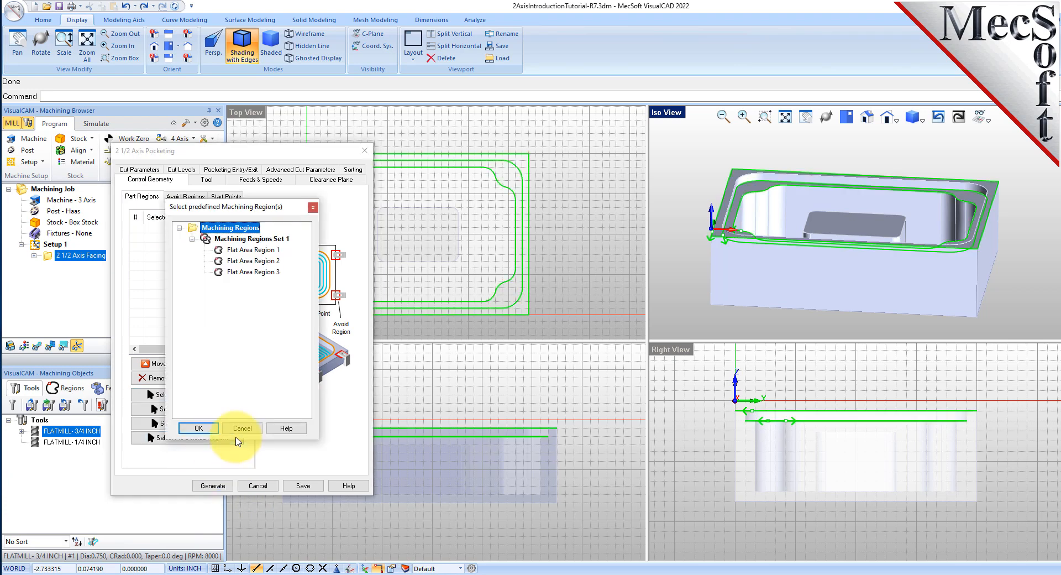
left_click(257, 260)
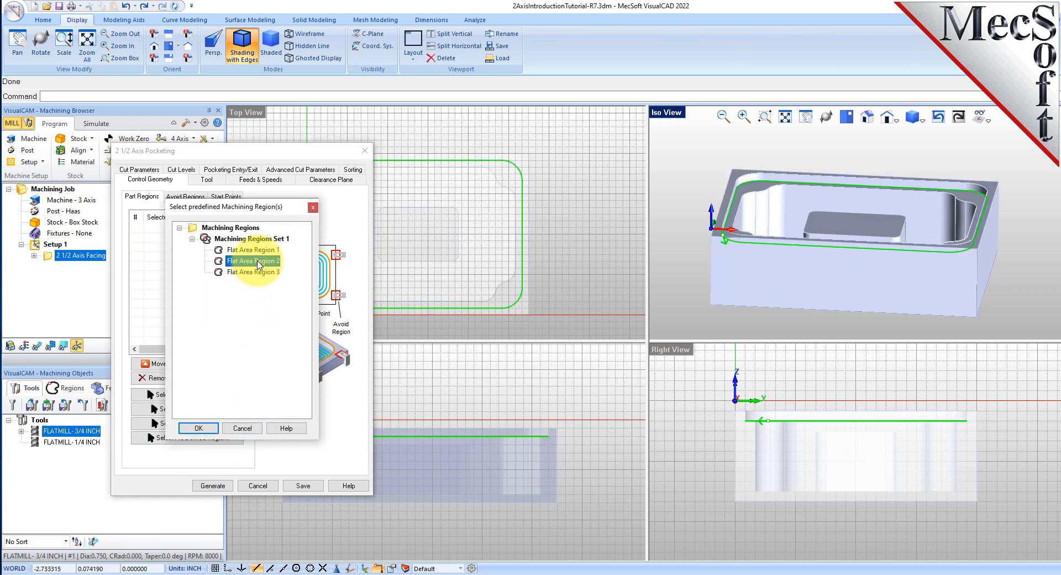
left_click(199, 428)
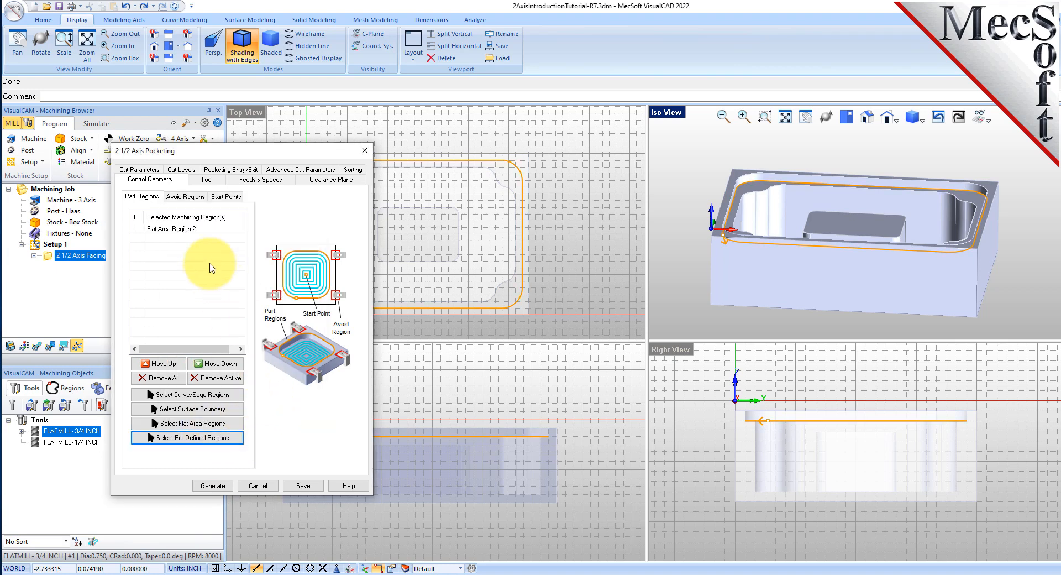
left_click(176, 229)
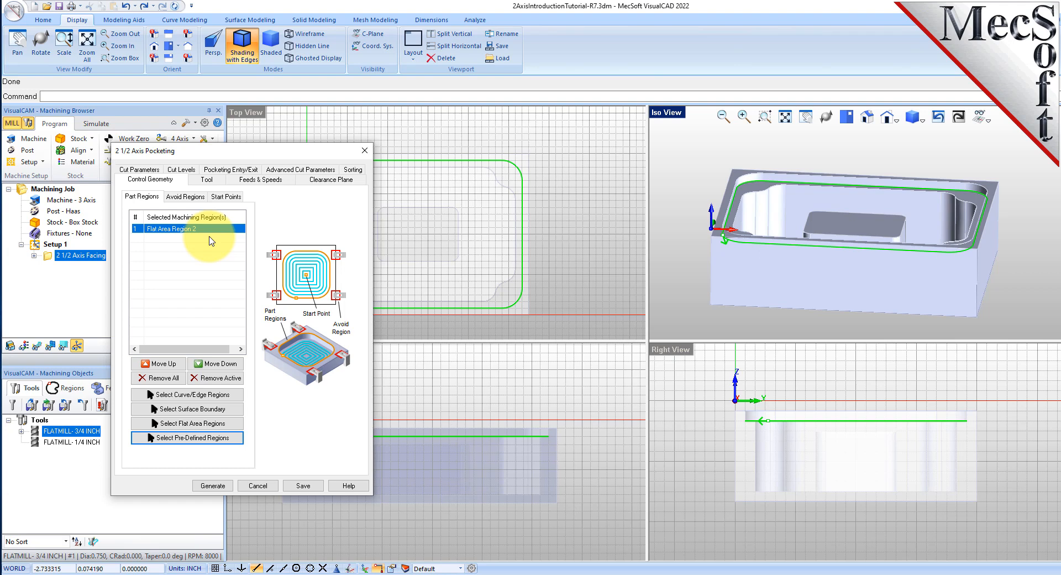
left_click(207, 180)
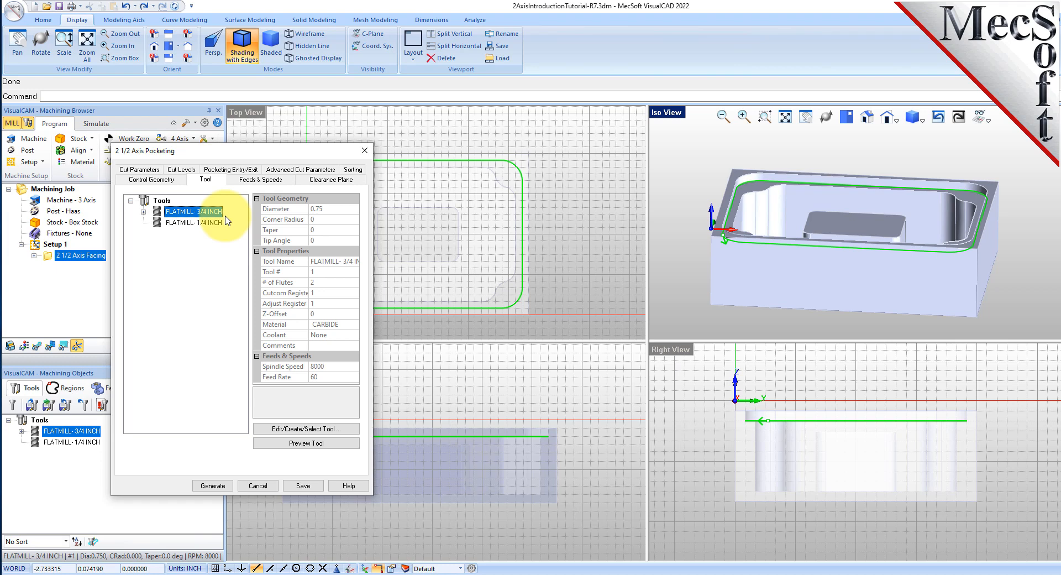
- Set the pocketing operation's global tolerance to 0.001 and its stock to 0
left_click(155, 172)
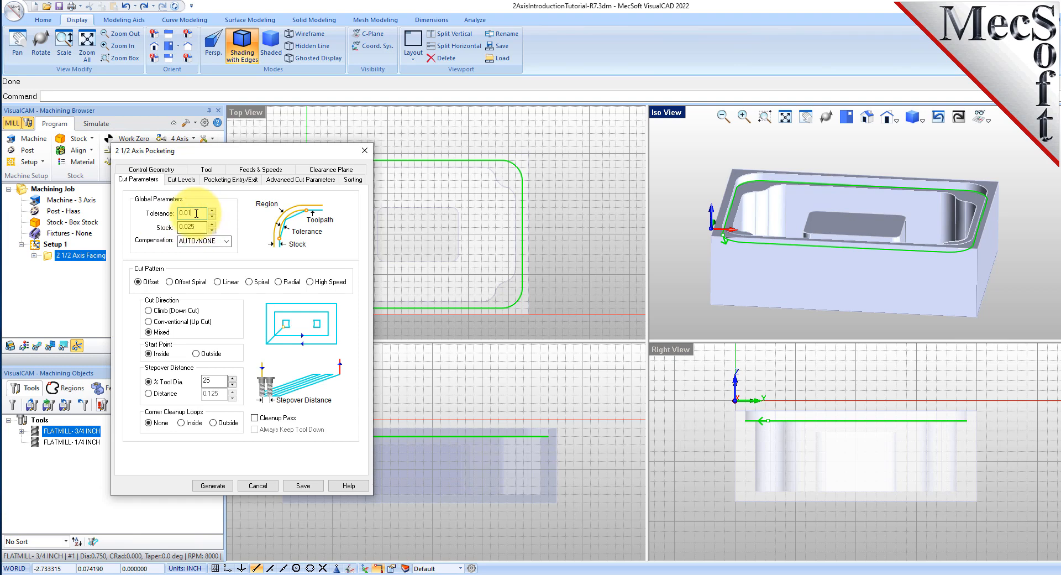
type("0.")
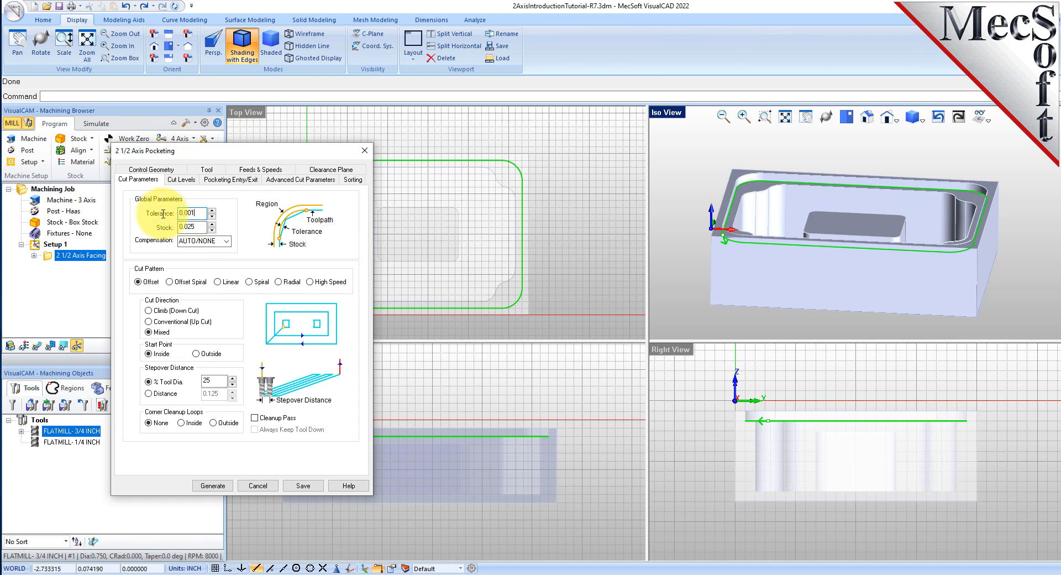
key("Tab")
type("0")
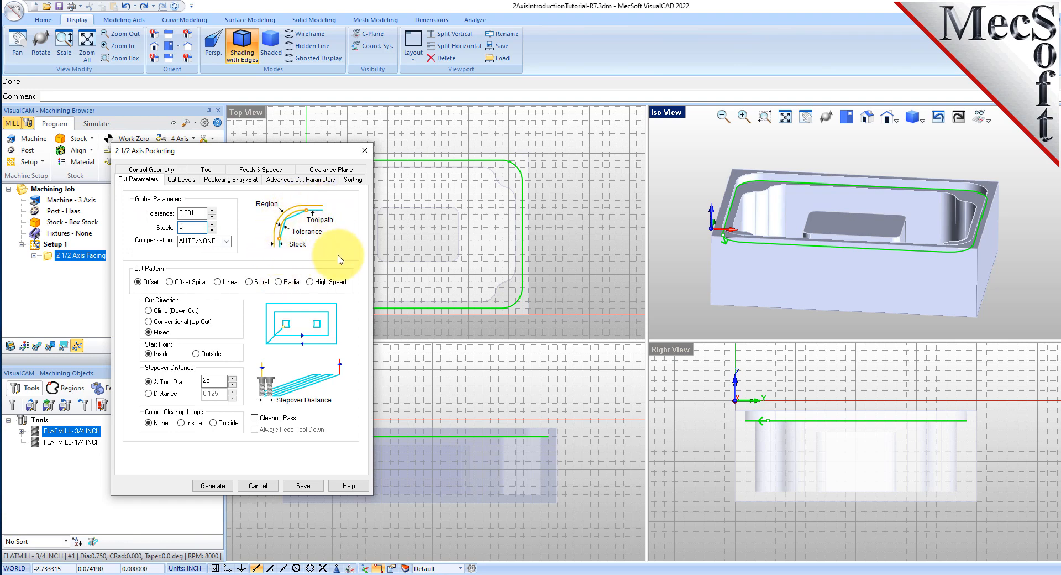
- Use the Offset cut pattern with a stepover of 50% of the tool diameter and enable the cleanup pass
left_click(138, 282)
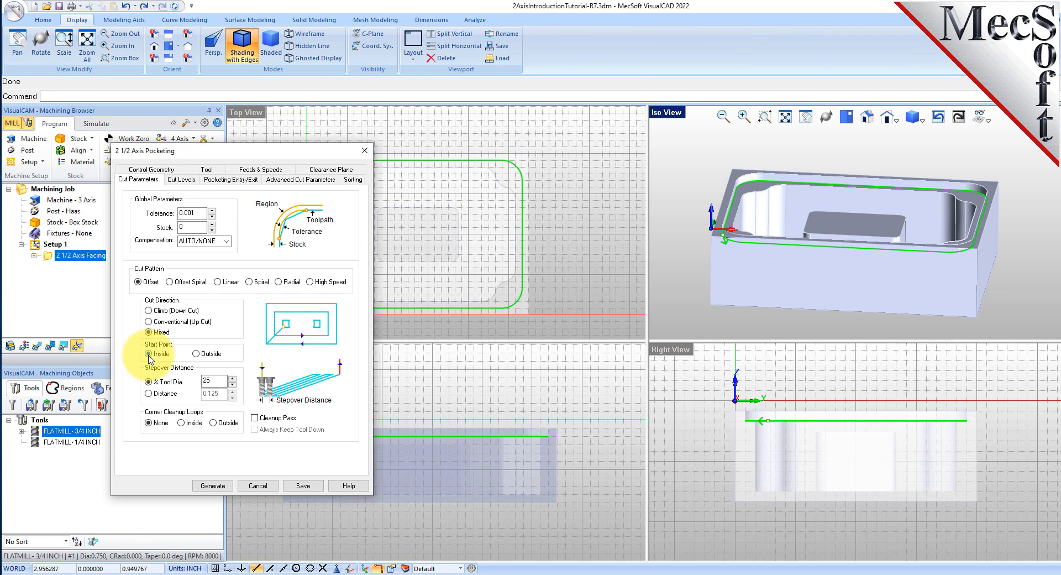
left_click(162, 381)
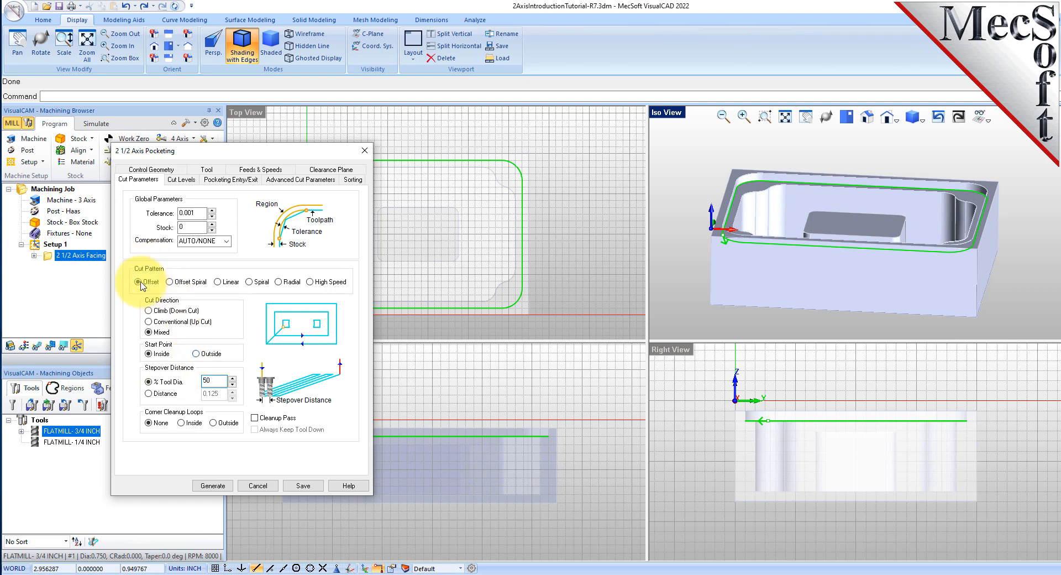
left_click(255, 418)
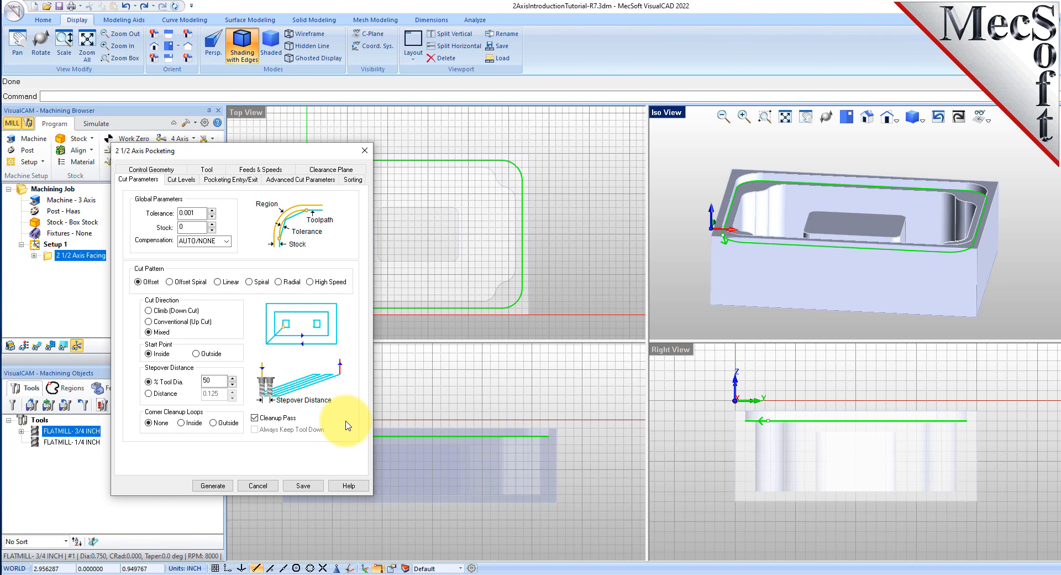
- Locate the pocketing cut geometry at the bottom and set the total cut depth to 0.25
left_click(181, 179)
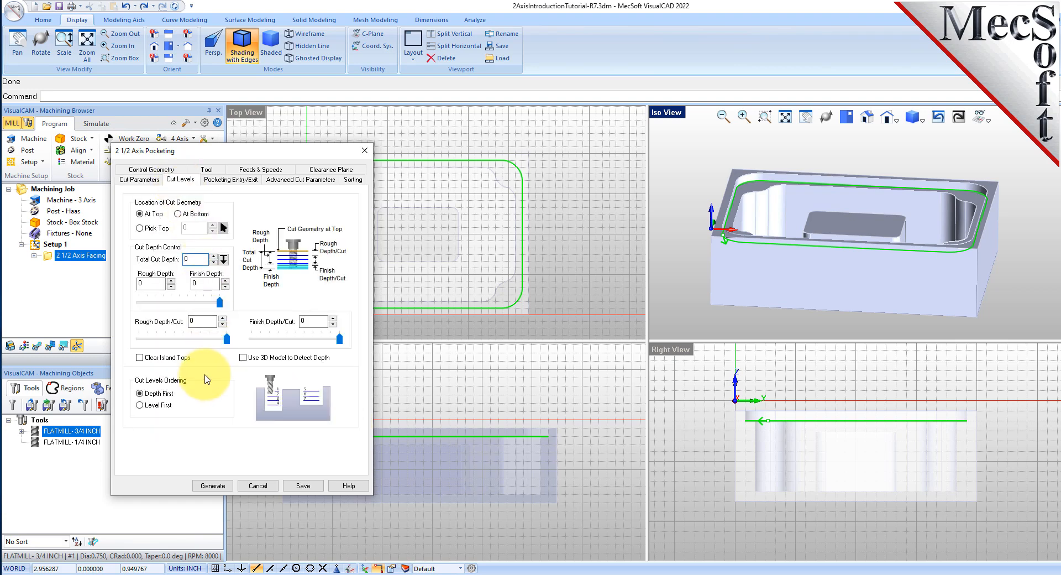
left_click(177, 214)
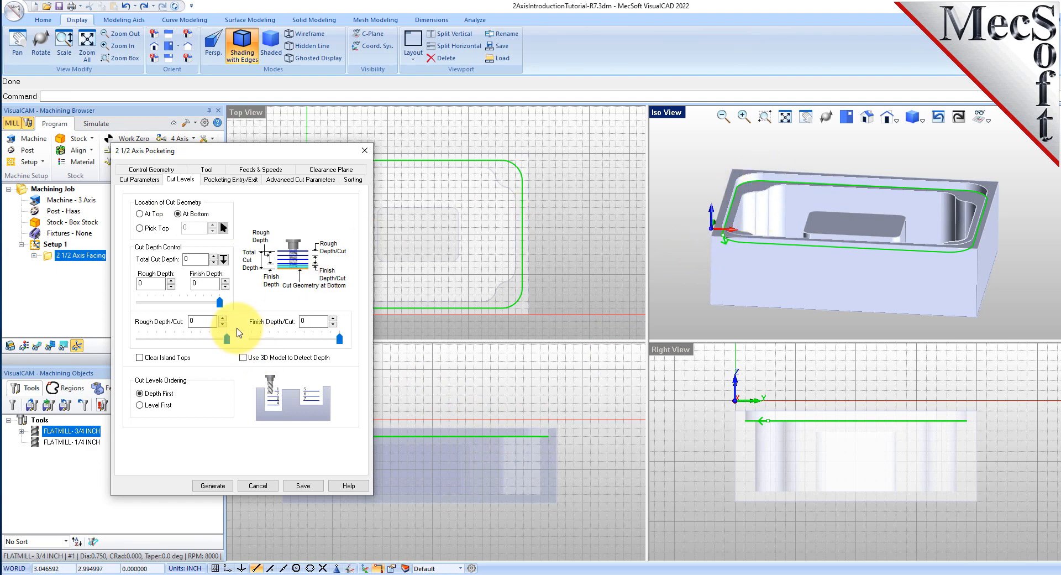
left_click(196, 259)
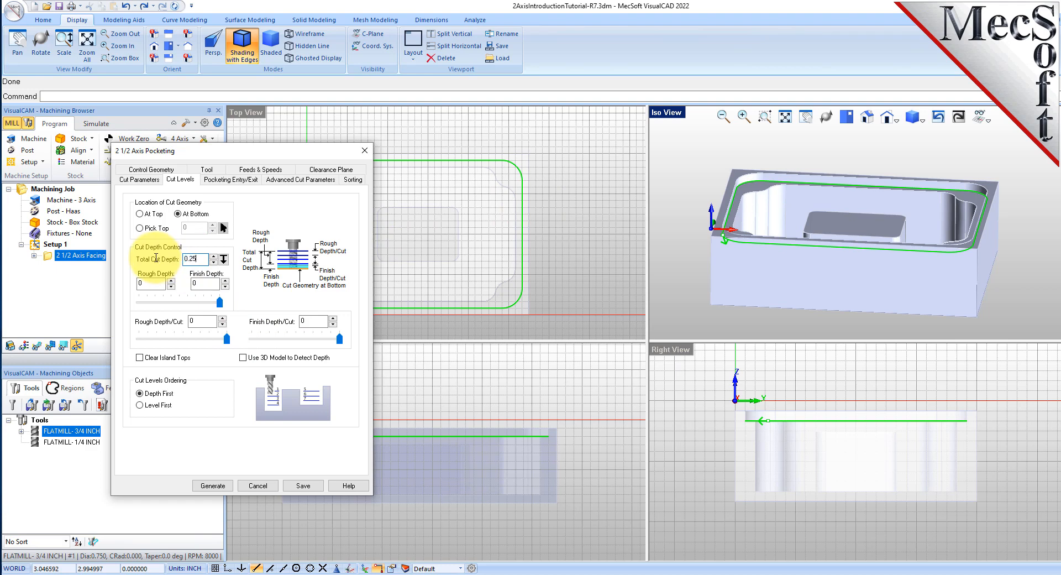
key("Tab")
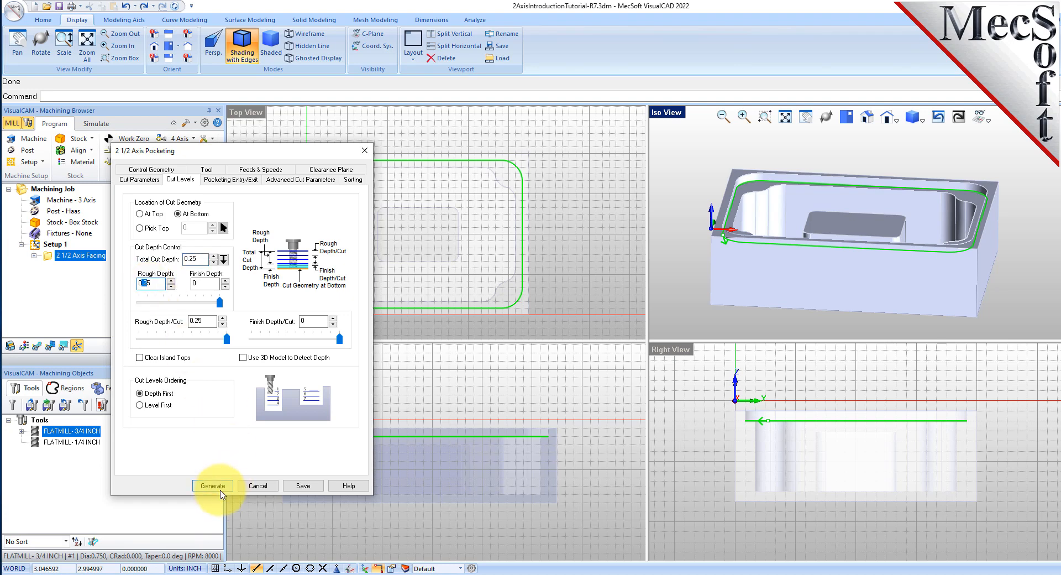
- Generate the 2 1/2 Axis Pocketing operation, dismiss the file warning and show its toolpath
left_click(213, 486)
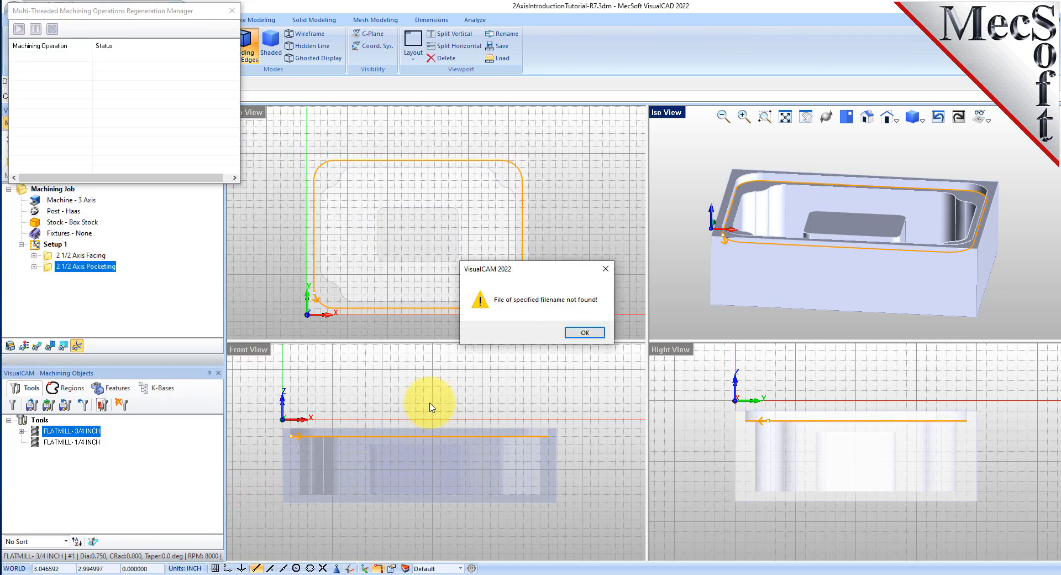
left_click(585, 332)
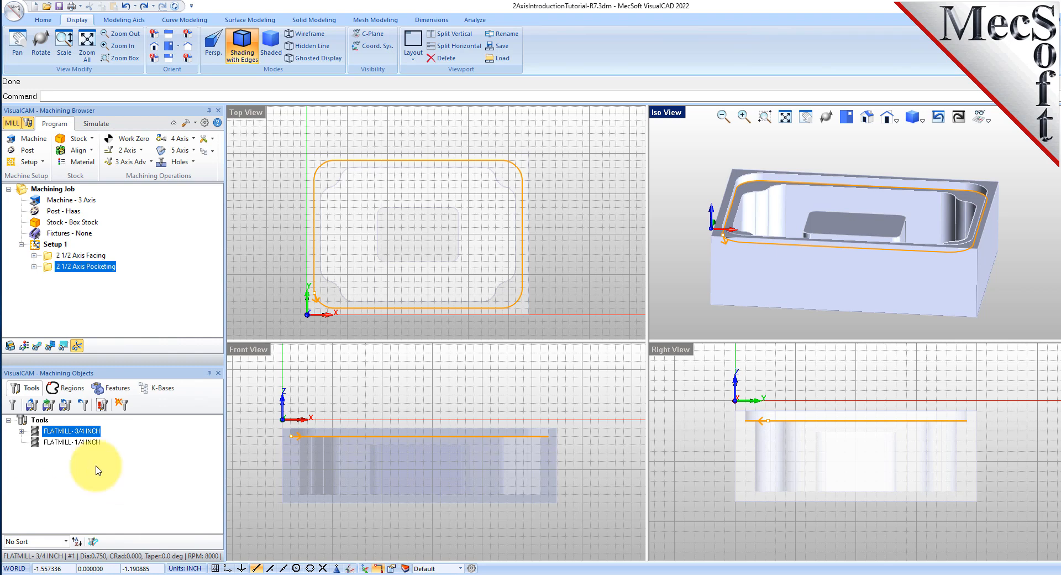
left_click(37, 346)
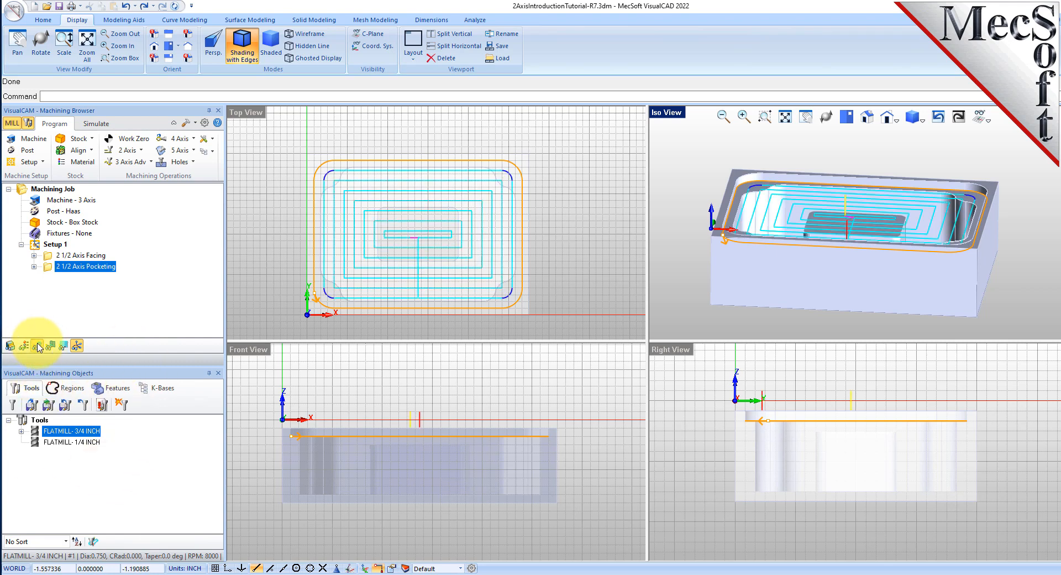
- Simulate the 2 1/2 Axis Pocketing operation and inspect the cut stock in the Iso View
left_click(97, 124)
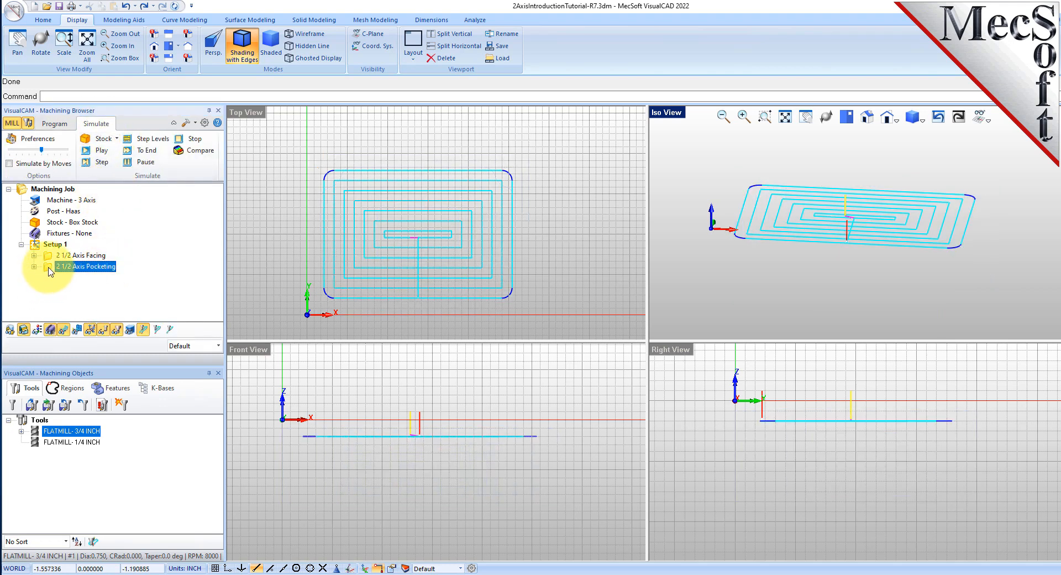
left_click(101, 151)
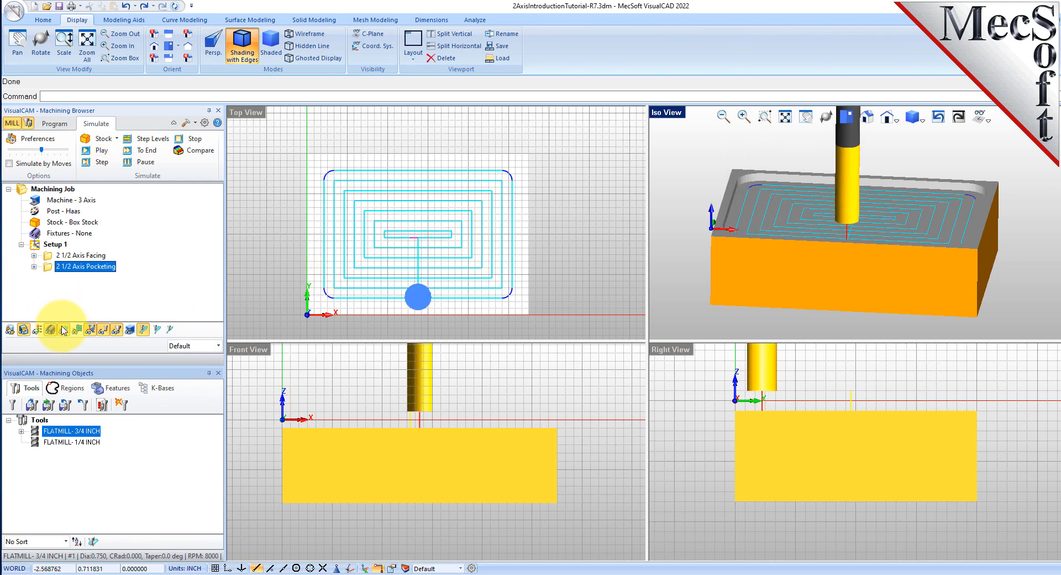
mouse_move(822, 200)
right_mouse_down()
mouse_move(824, 158)
mouse_move(837, 207)
mouse_move(822, 200)
right_mouse_up()
- Return to programming and duplicate the 2 1/2 Axis Pocketing operation within Setup 1 by copying and pasting it
left_click(61, 124)
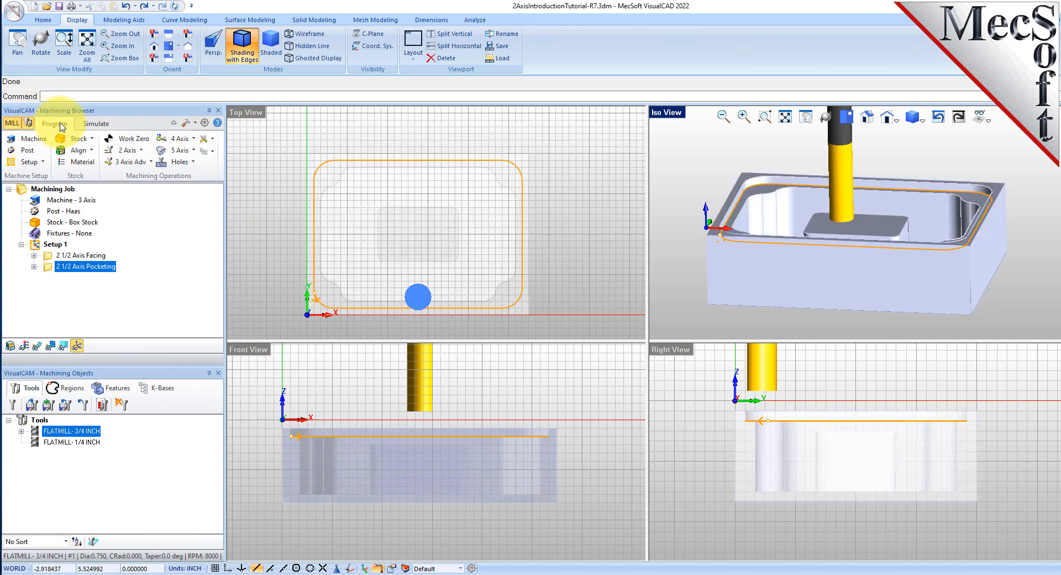
right_click(94, 270)
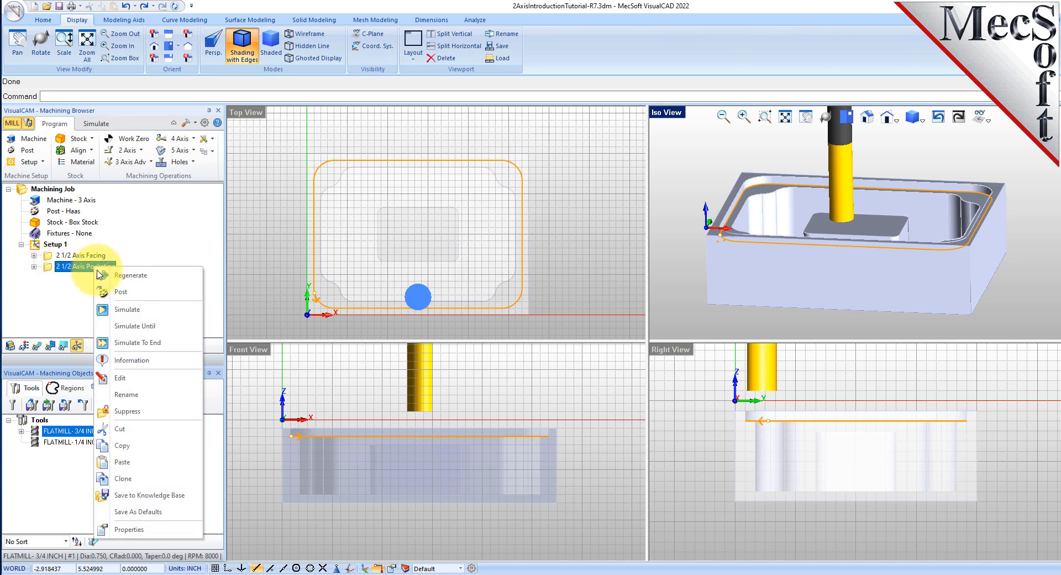
left_click(138, 447)
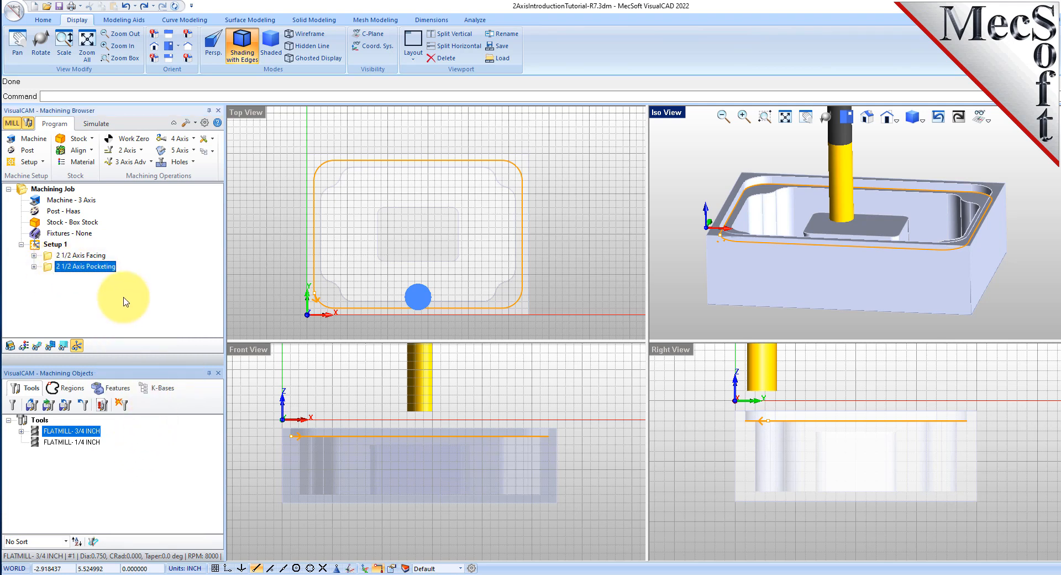
right_click(100, 270)
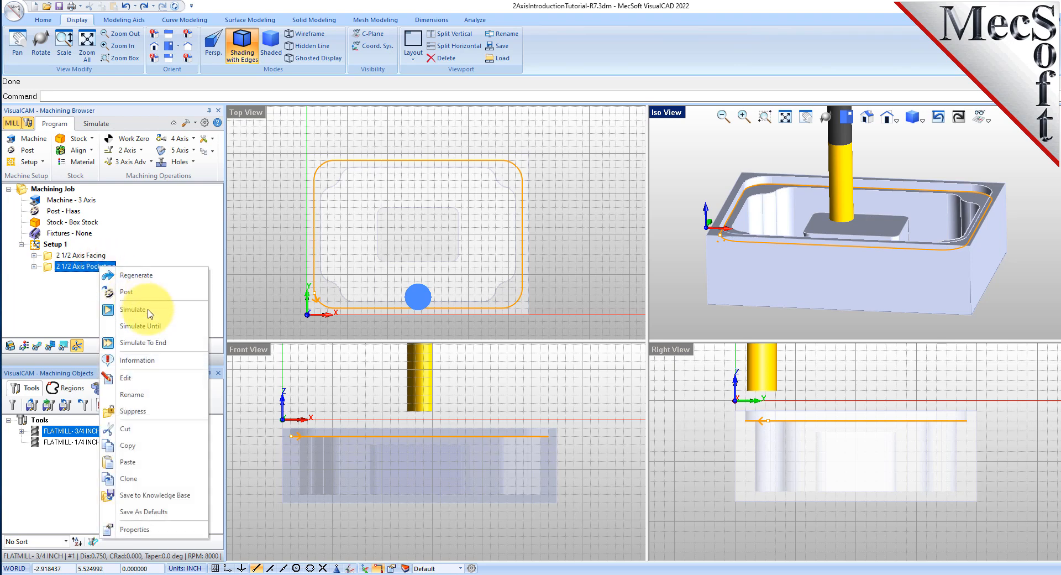
left_click(143, 458)
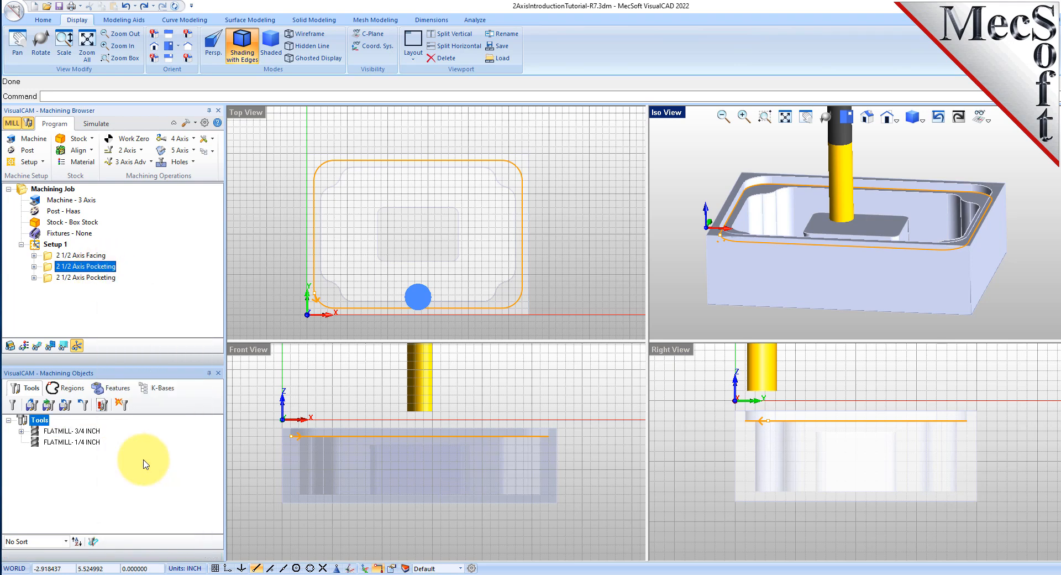
- Edit the copied pocketing operation, replacing its part region with the predefined Flat Area Region 3, and inspect that region in the Iso View
left_click(47, 277)
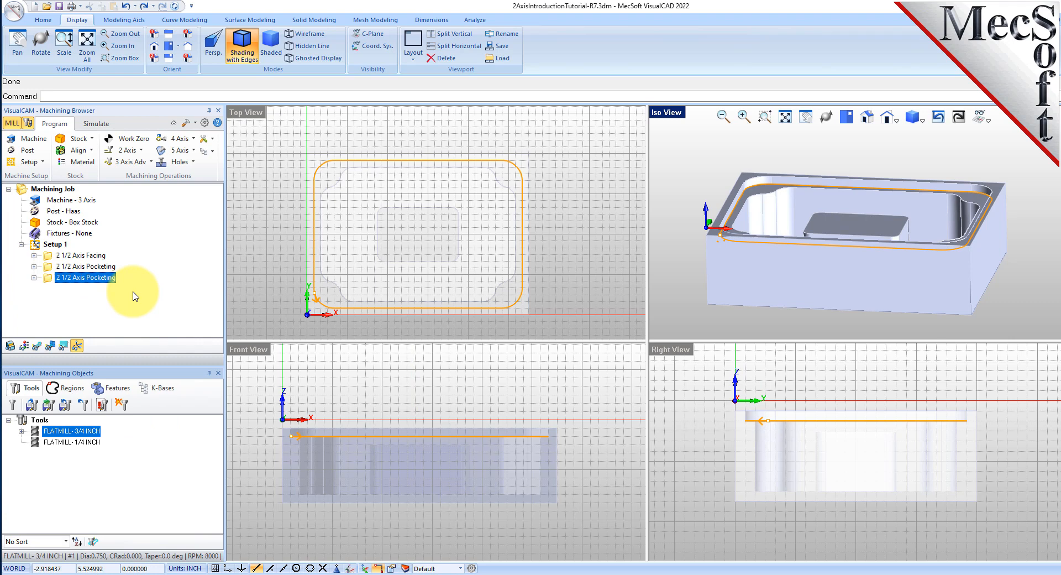
left_click_drag(124, 361, 124, 393)
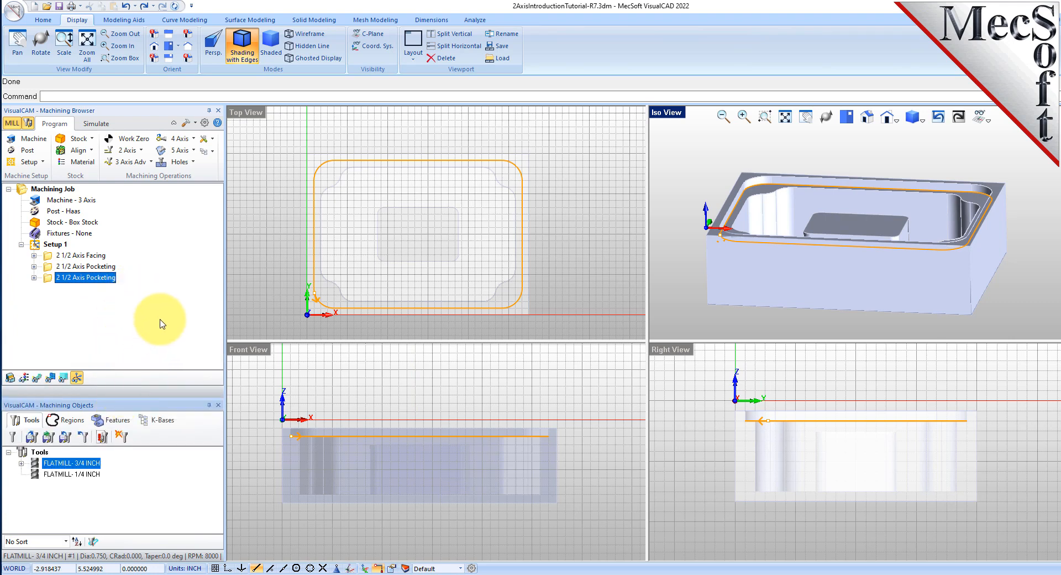
right_click(102, 279)
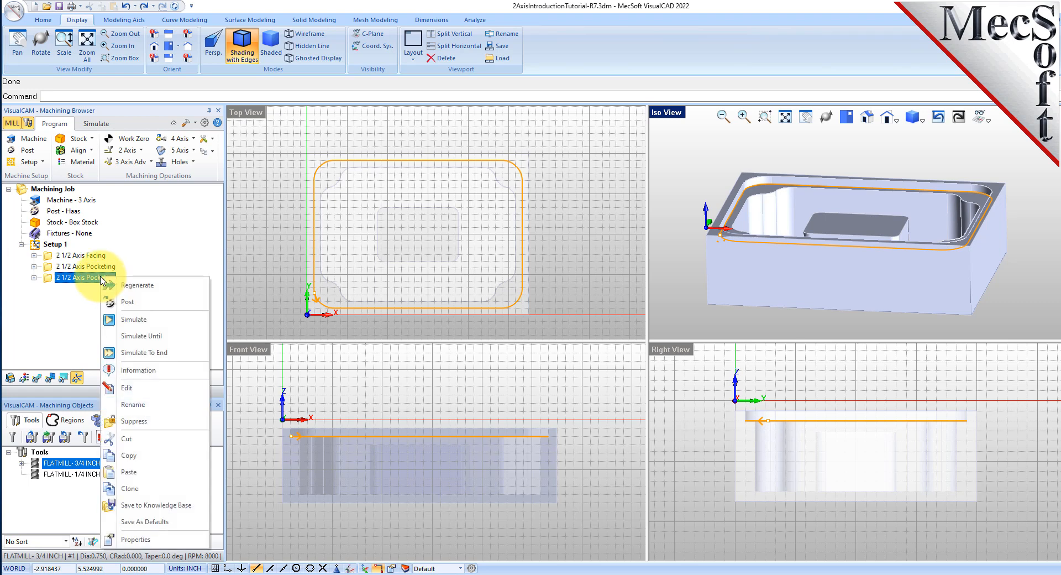
left_click(157, 389)
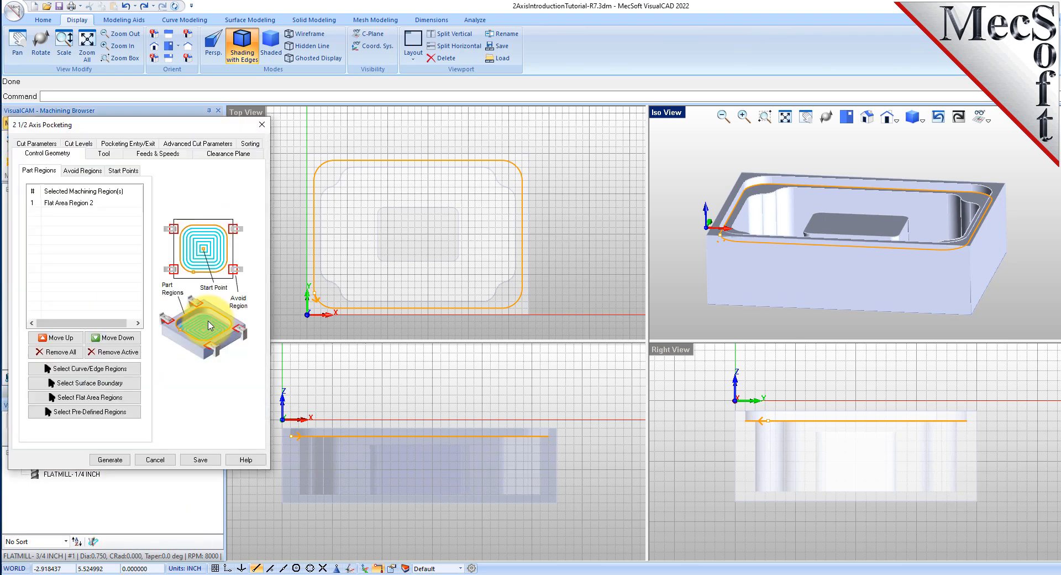
left_click(76, 357)
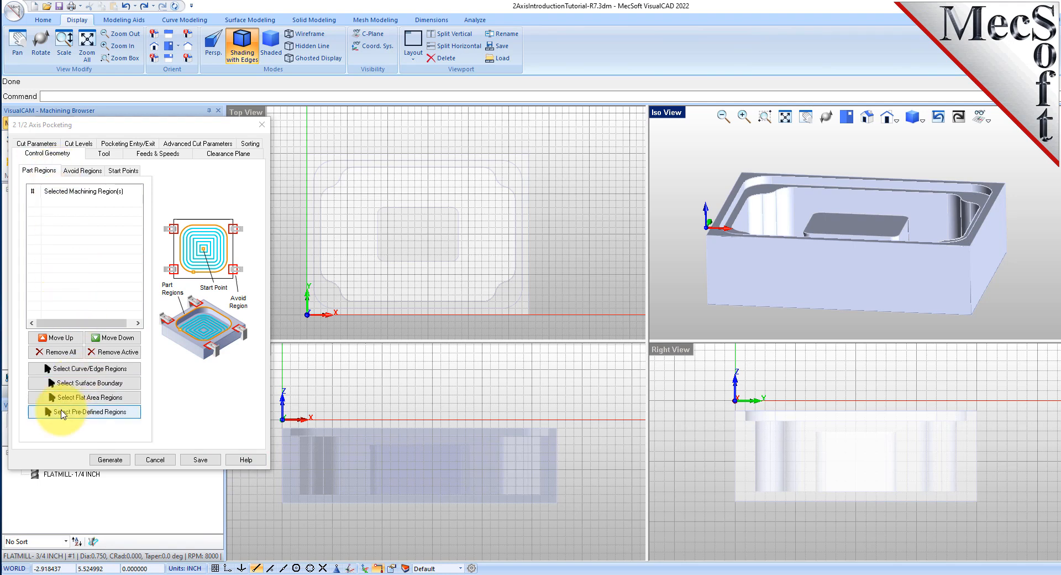
left_click(134, 414)
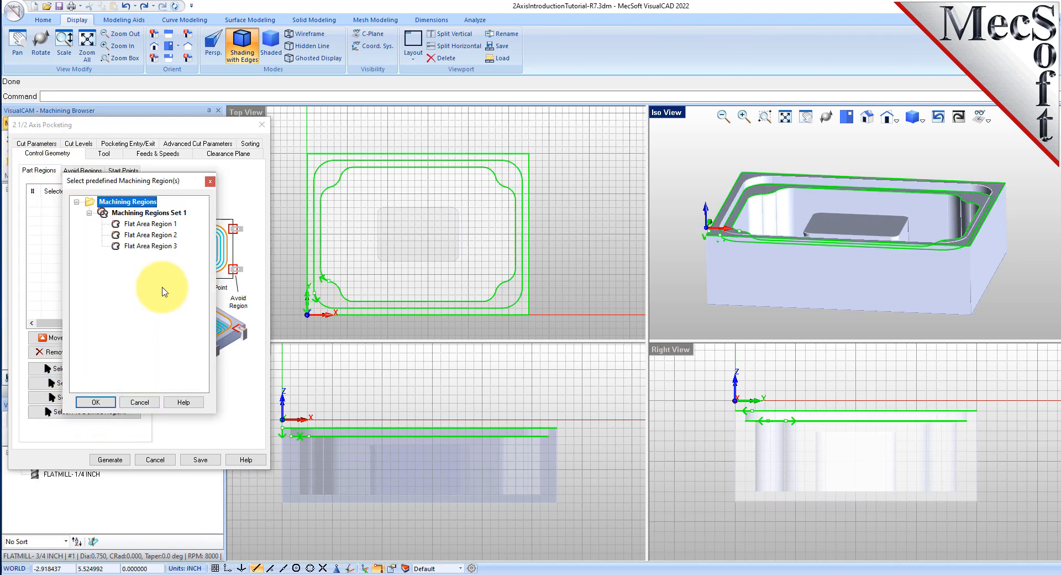
left_click(160, 247)
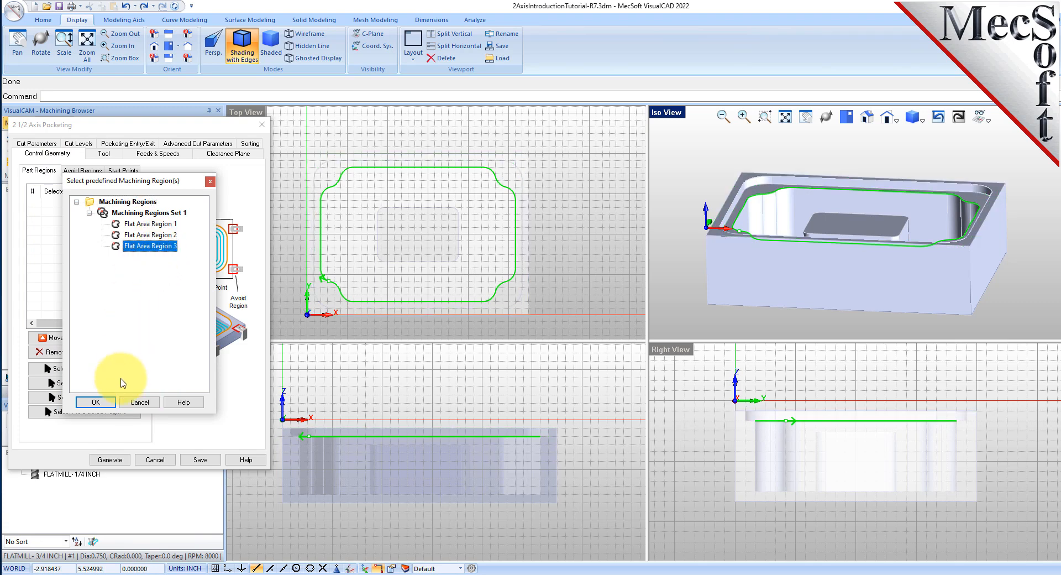
left_click(95, 402)
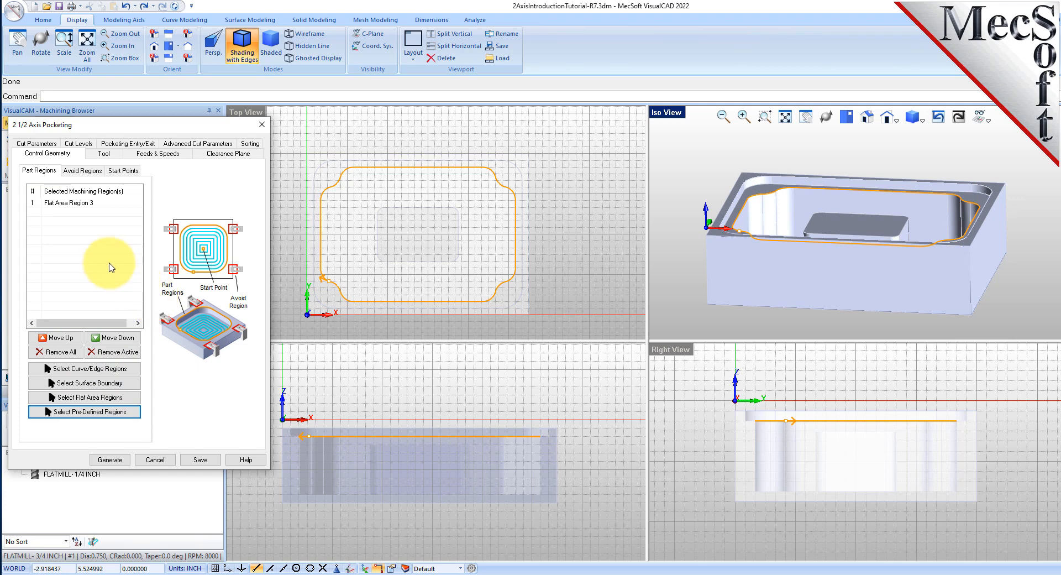
left_click(86, 204)
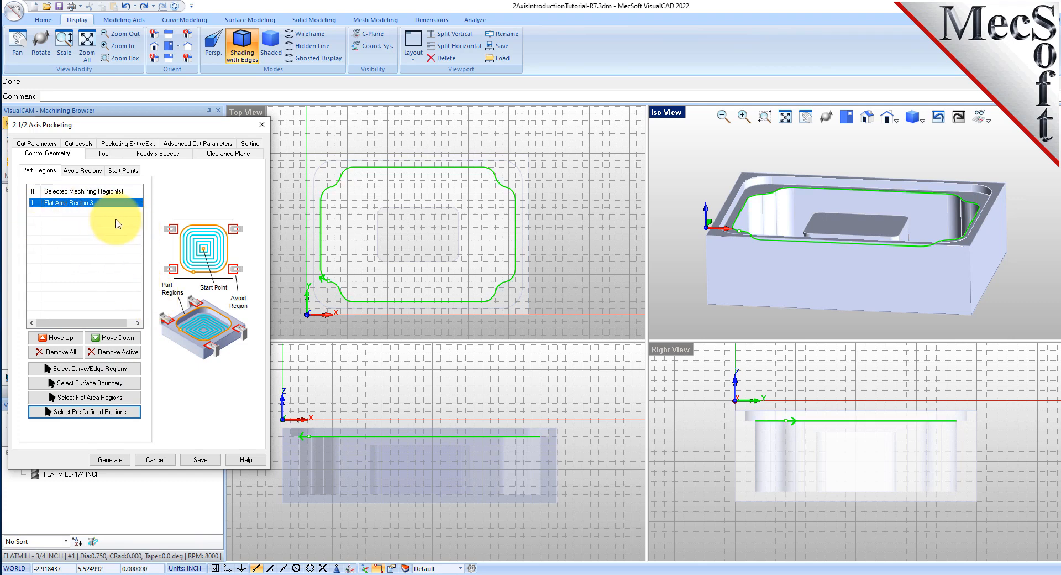
middle_click_drag(857, 231, 871, 225)
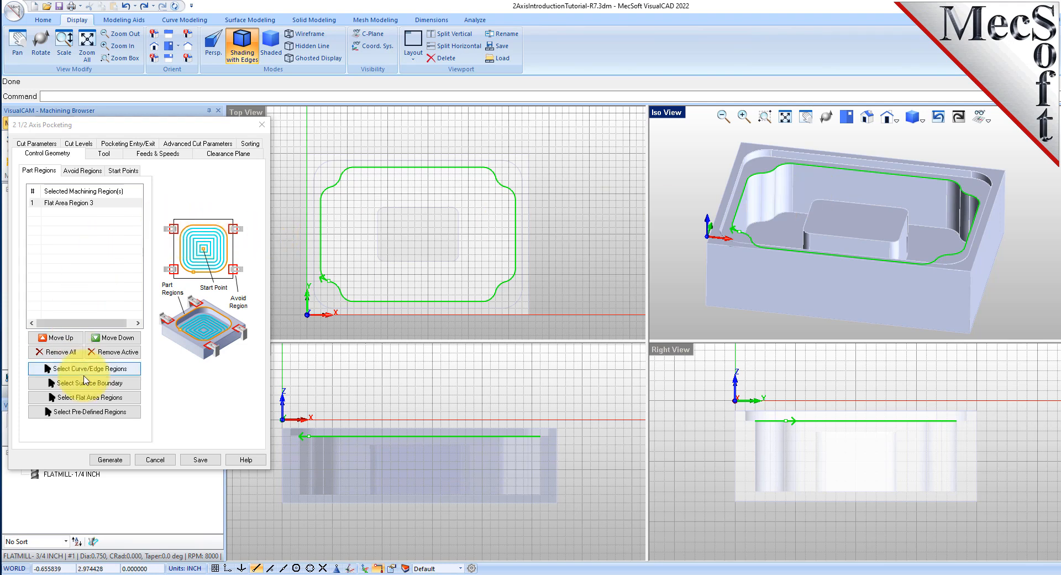
- Add the central island's top flat area as a second part region and check both regions in the model
left_click(129, 398)
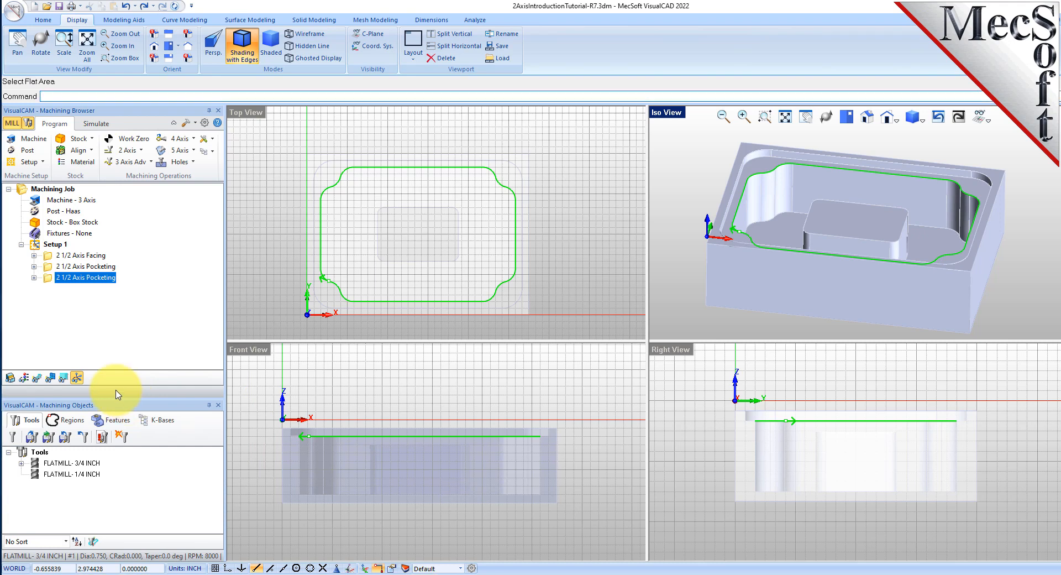
left_click(864, 226)
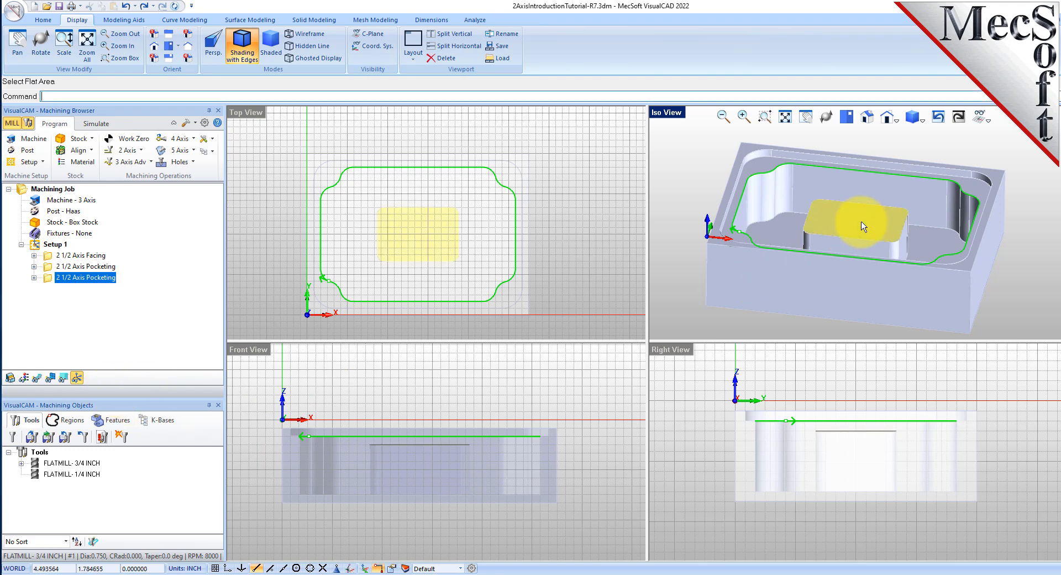
key("Return")
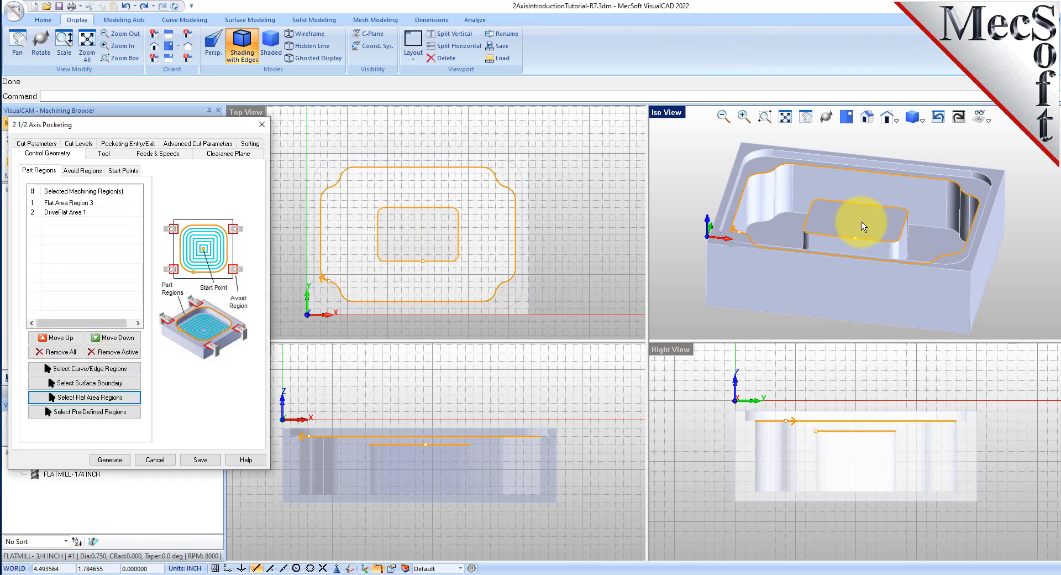
left_click(82, 216)
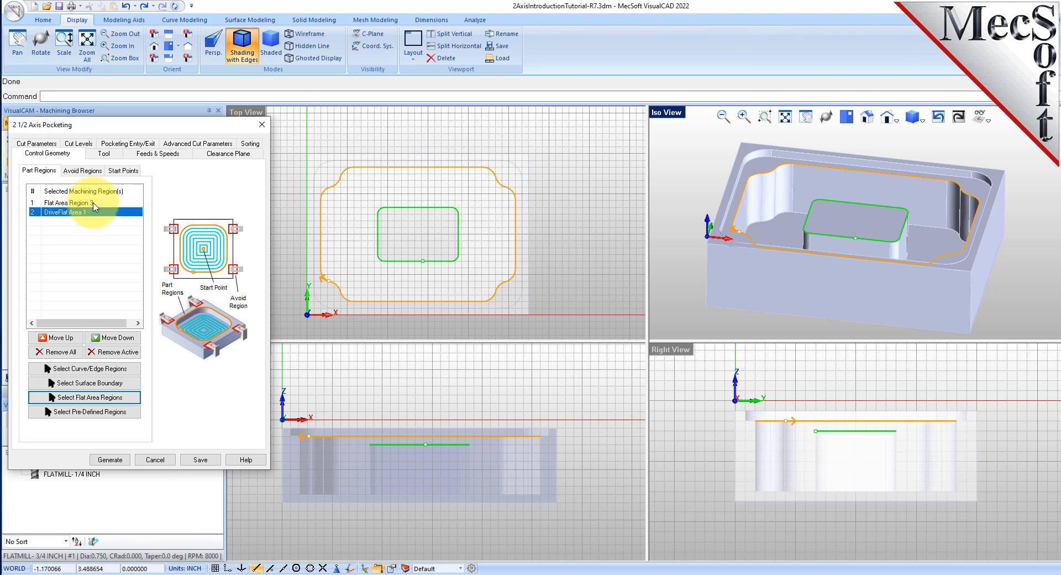
left_click(108, 203)
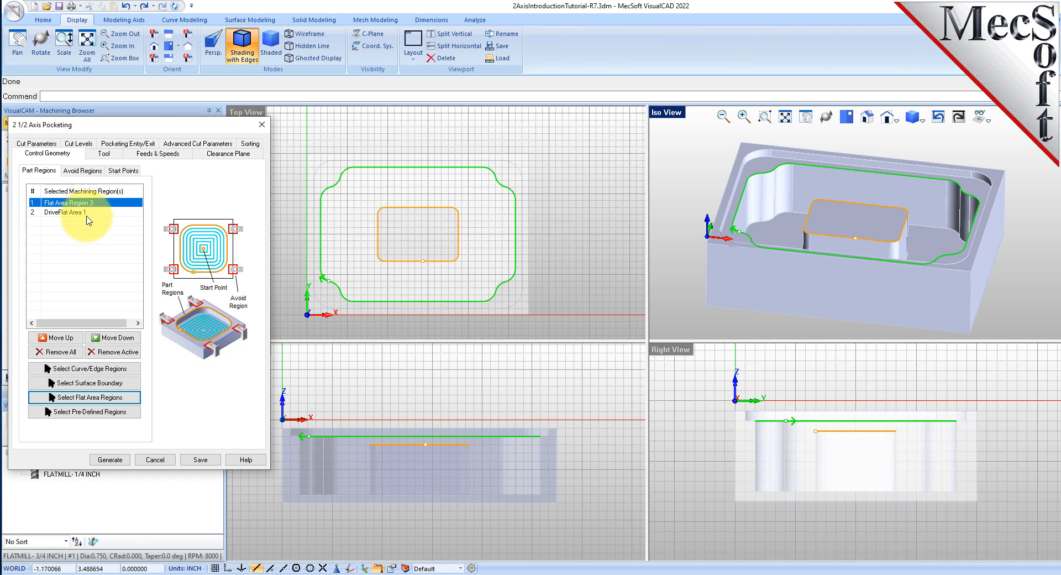
left_click(87, 213)
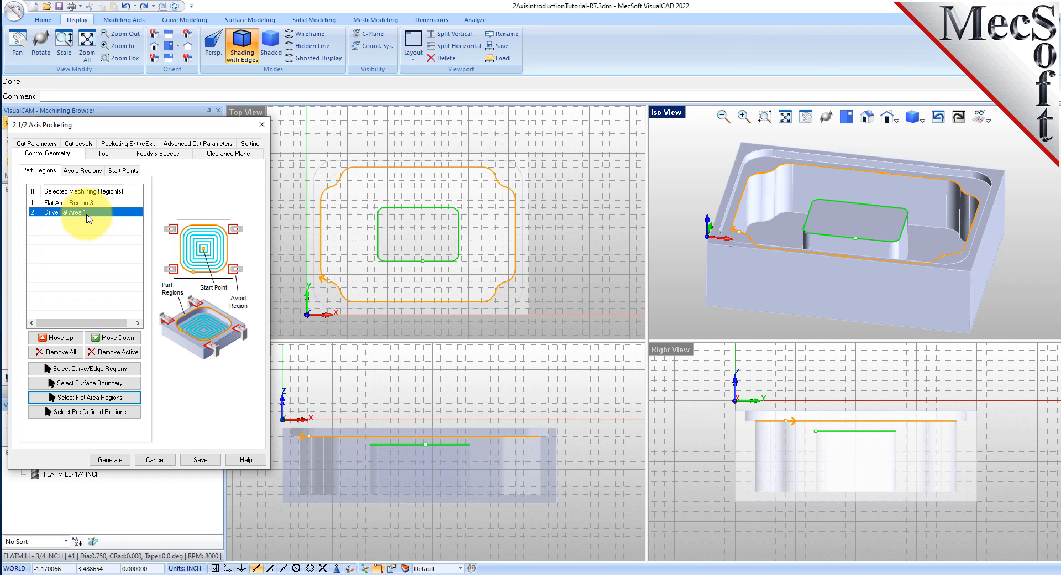
- Keep the FLATMILL-3/4 INCH tool and set the pocketing operation's stock allowance to 0.025
left_click(108, 154)
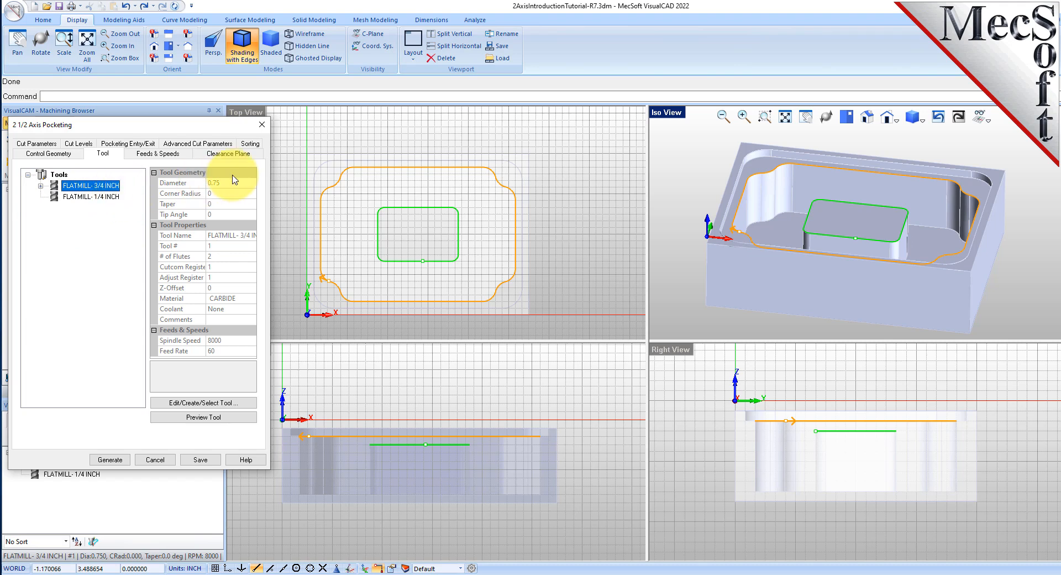
left_click(39, 144)
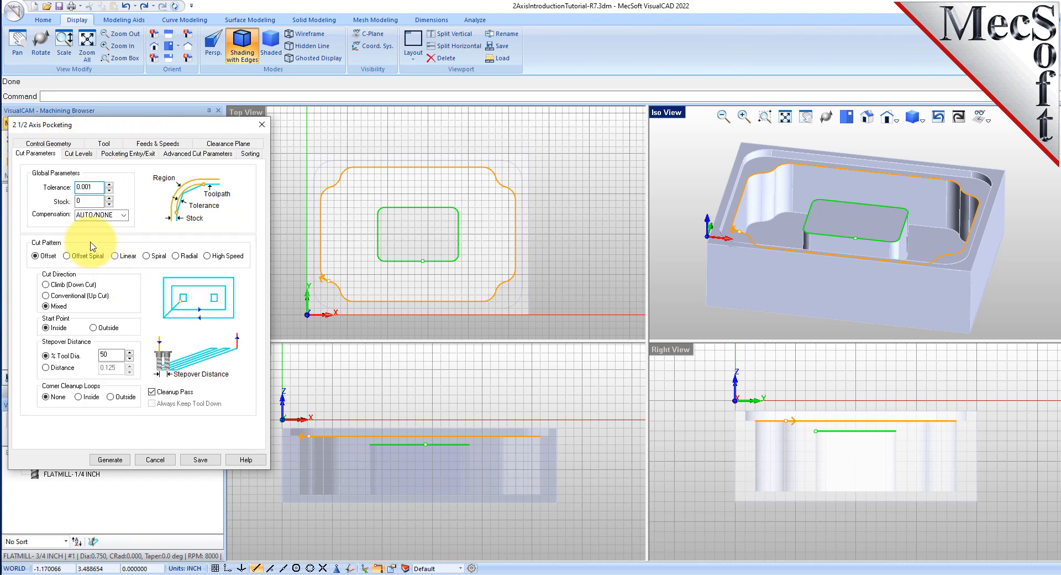
left_click(87, 201)
type("0.0125")
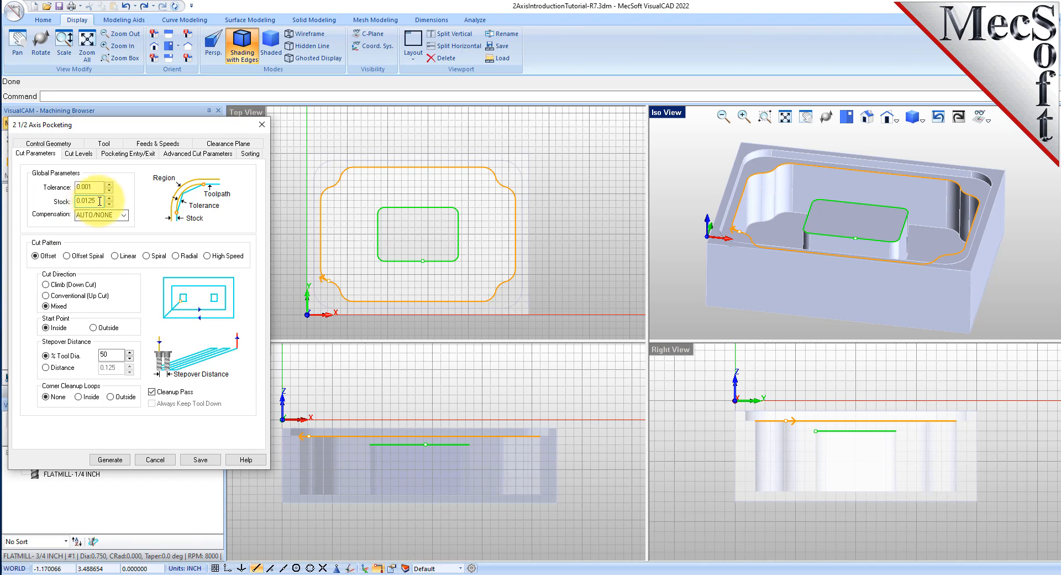
left_click_drag(98, 201, 57, 201)
type("0.")
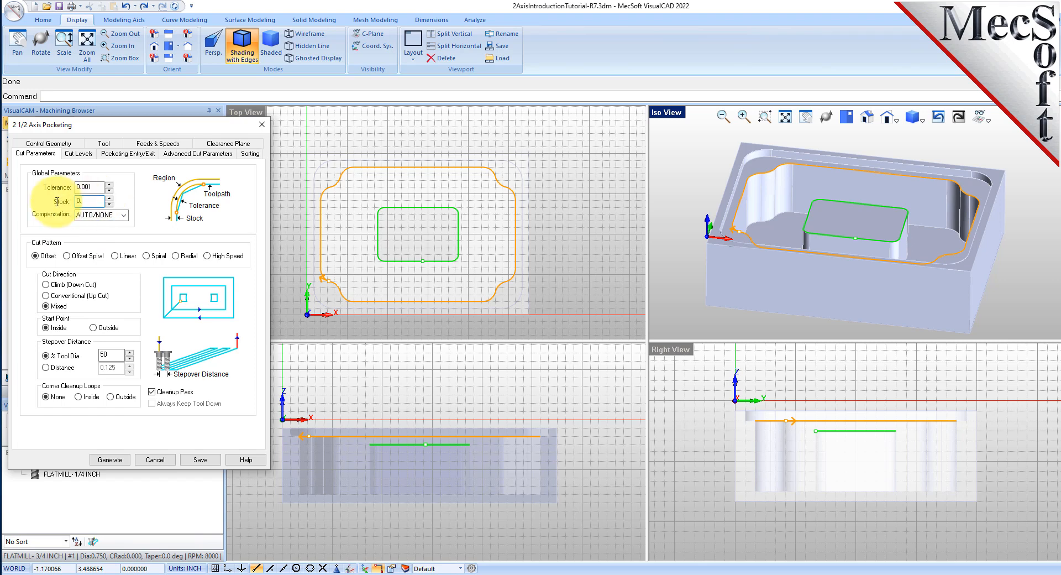
type("025")
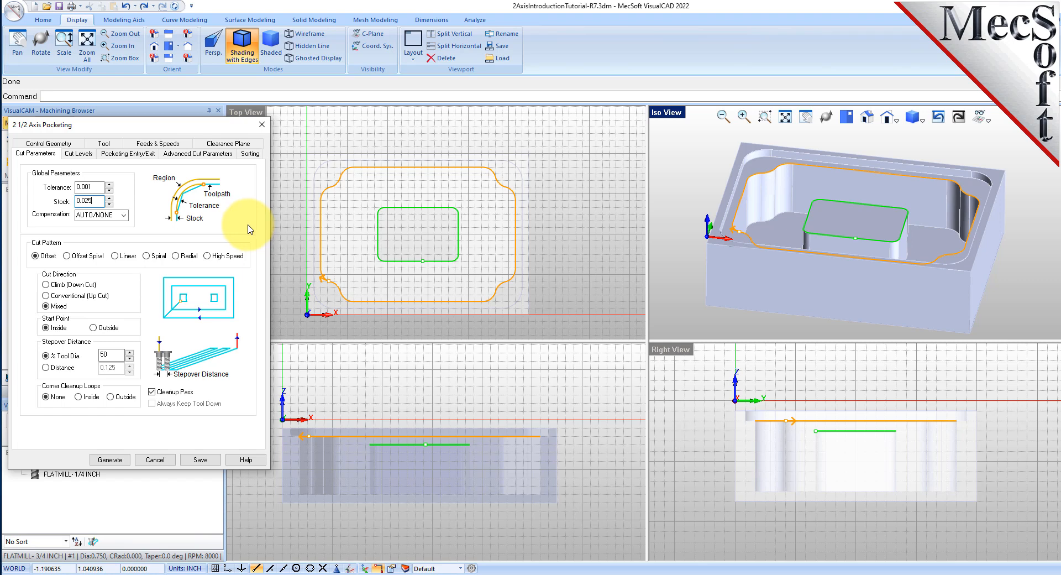
left_click(78, 153)
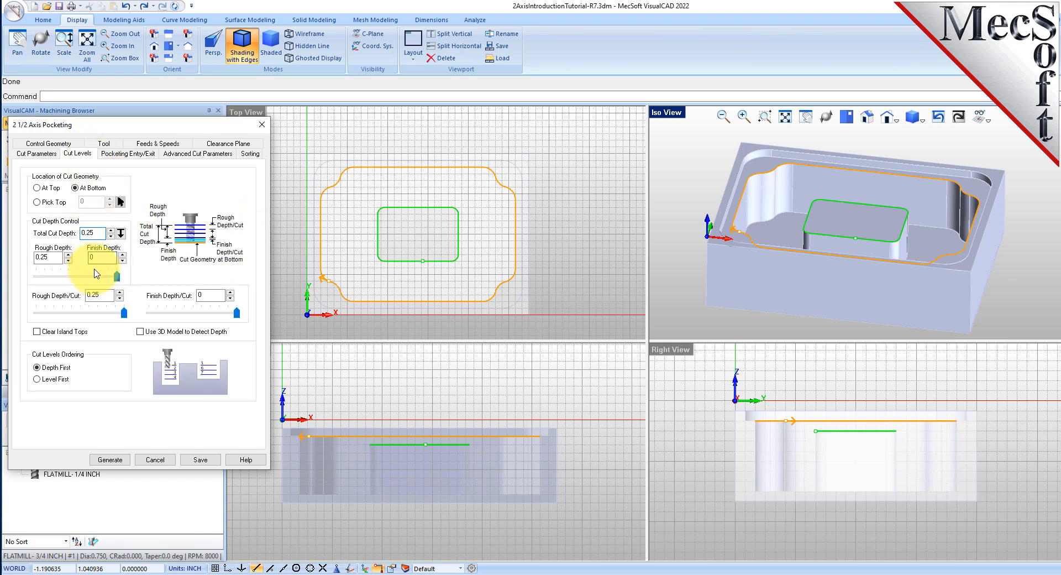
left_click(35, 153)
double_click(88, 200)
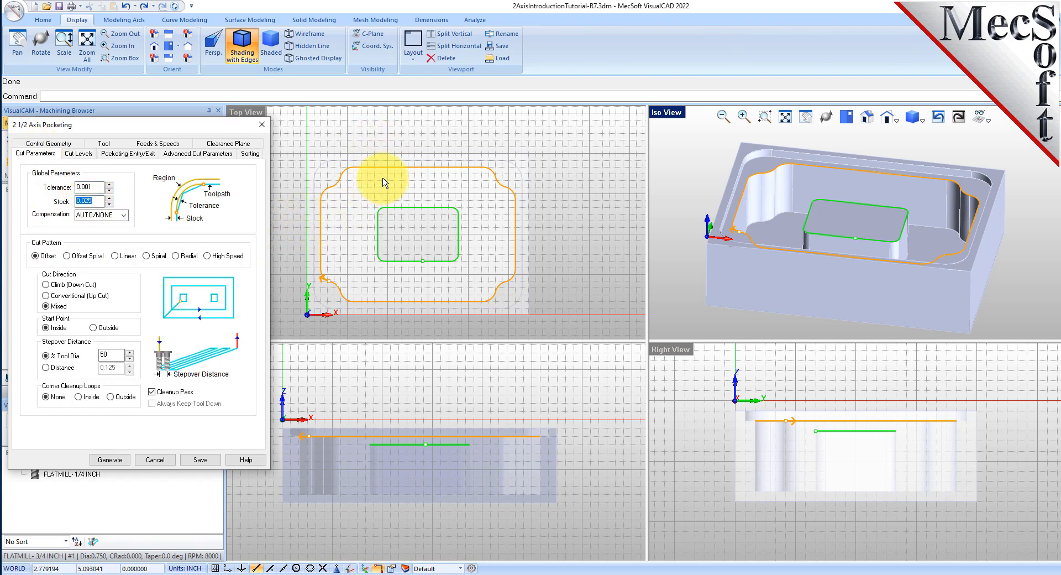
- Set the cut geometry location to At Top and define a total cut depth of 1.75 by picking two points on the pocket
left_click(78, 153)
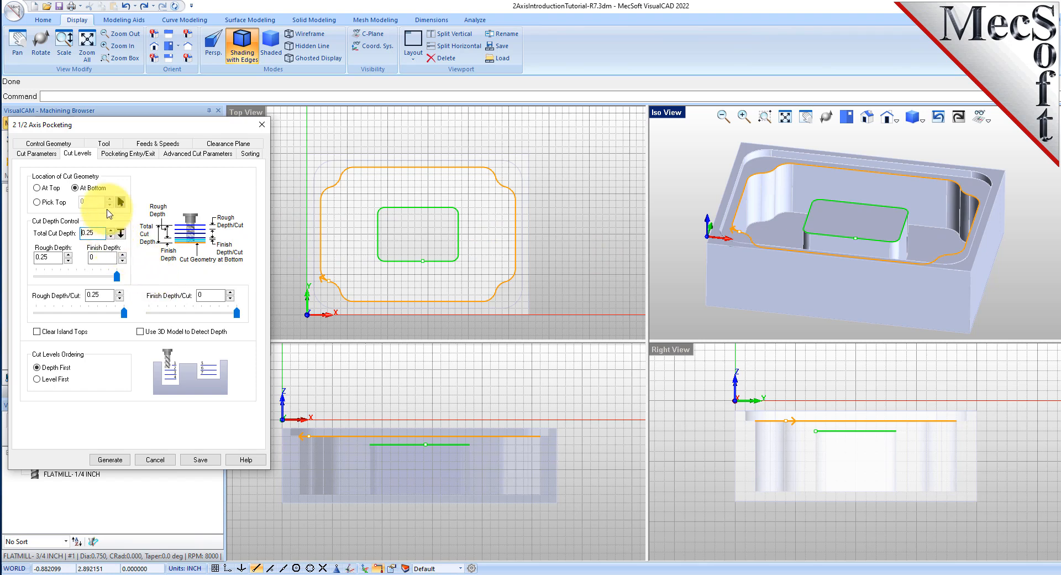
left_click(39, 188)
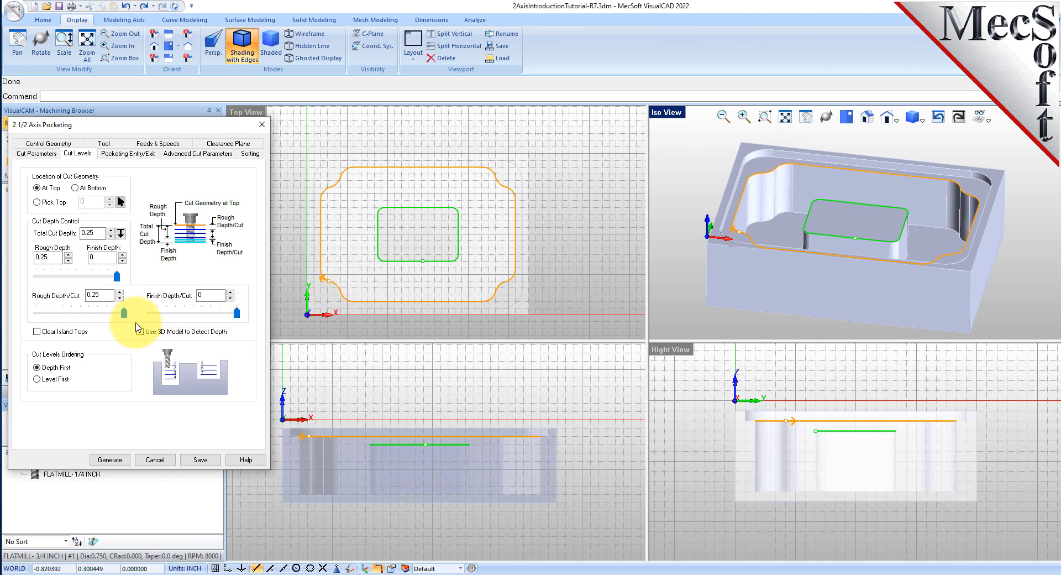
left_click(121, 234)
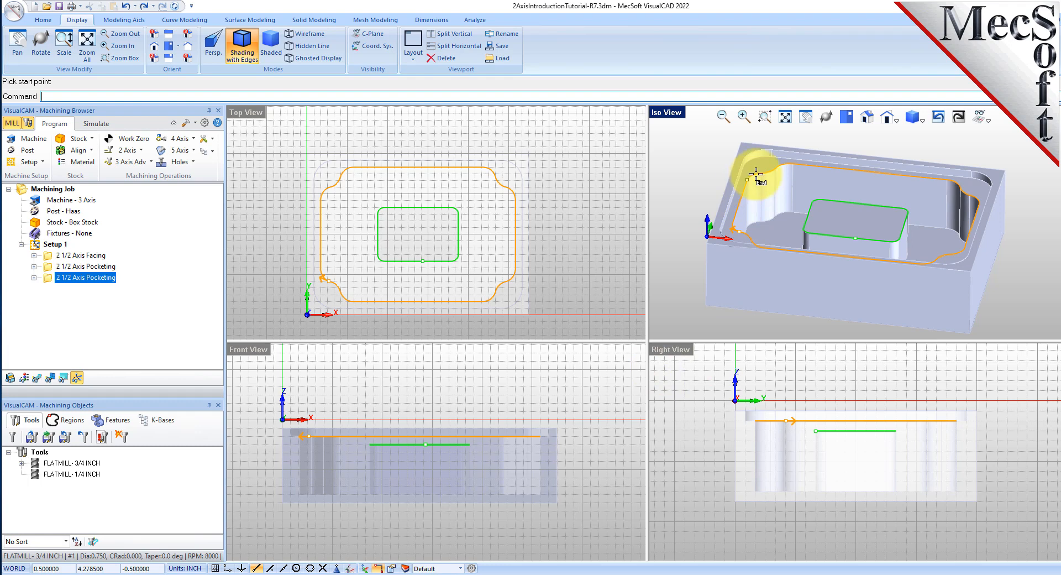
left_click(960, 188)
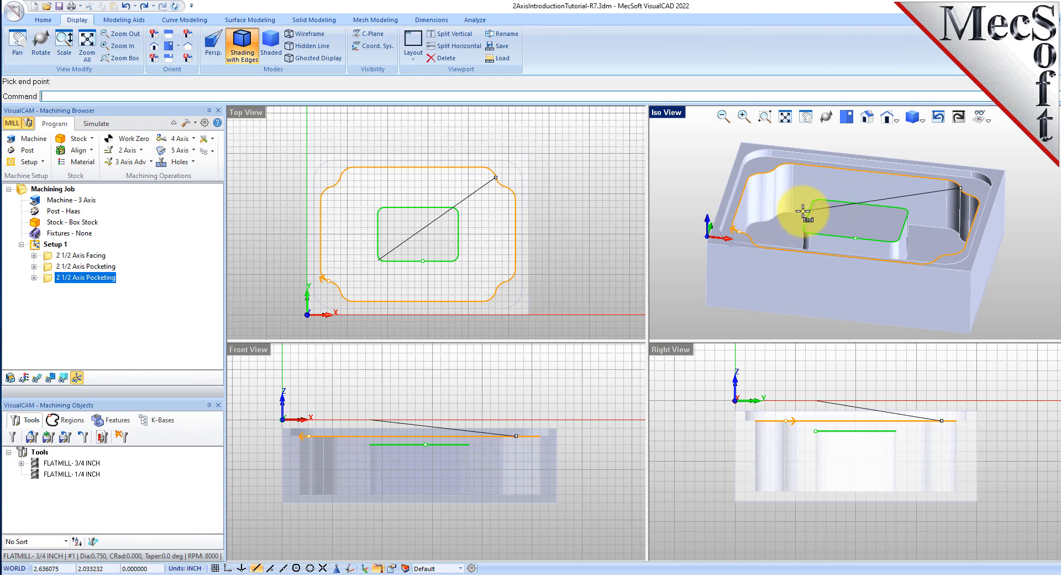
left_click(759, 222)
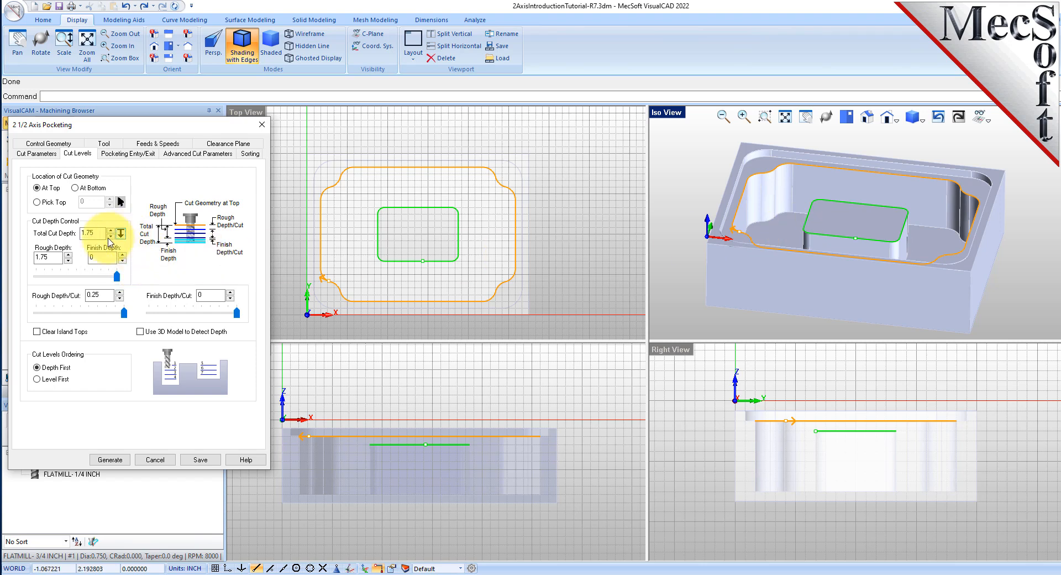
- Enable Clear Island Tops with a rough depth per cut of 0.25, and review the total, rough and finish depth settings
double_click(91, 233)
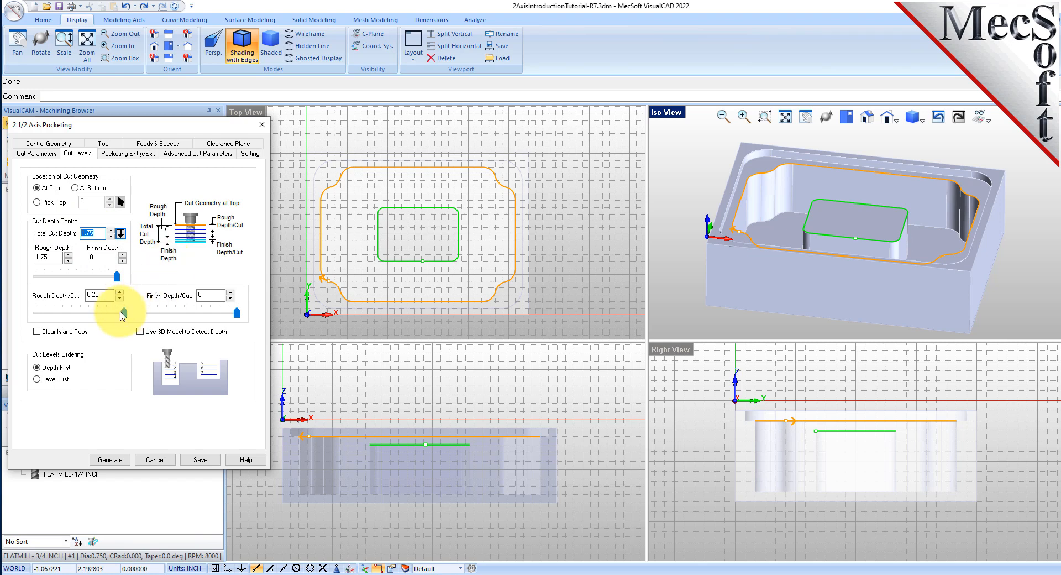
double_click(98, 294)
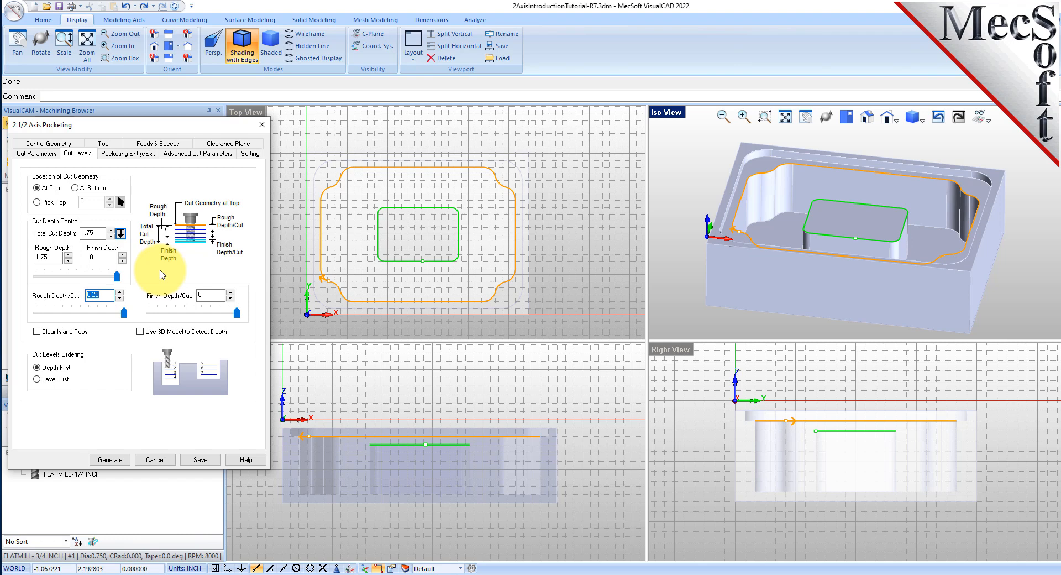
left_click(36, 333)
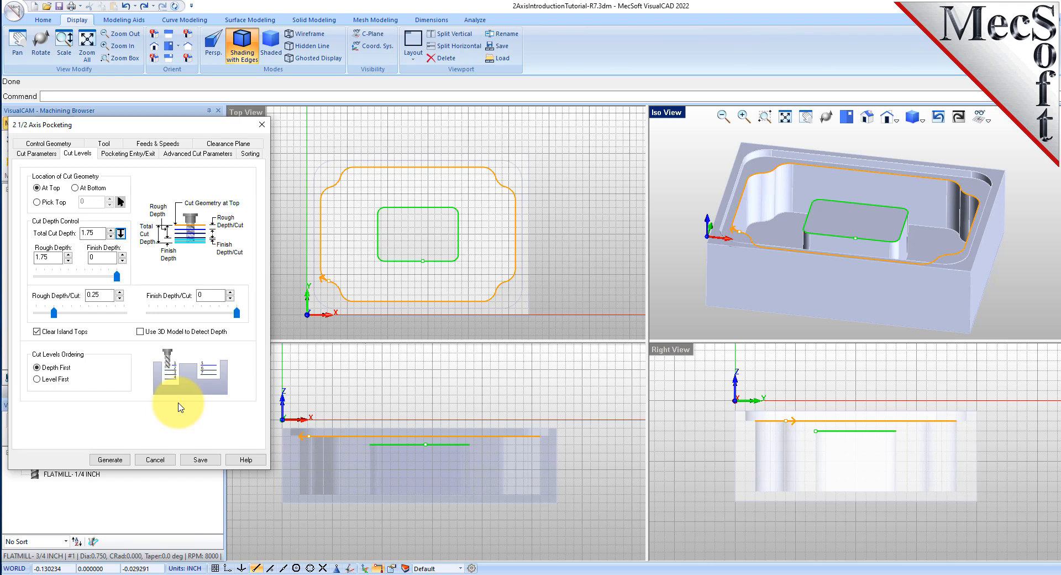
double_click(95, 233)
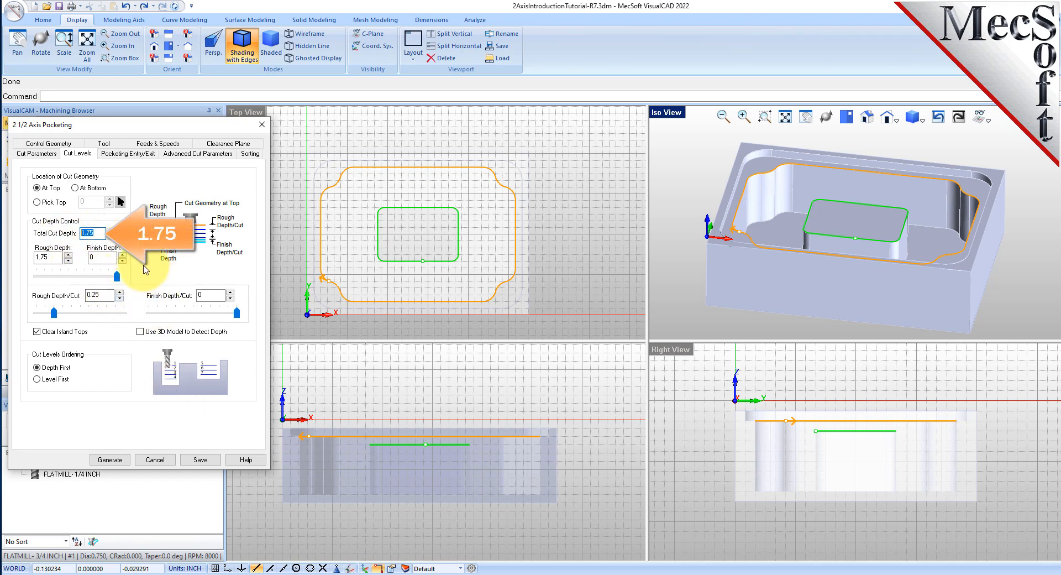
double_click(48, 257)
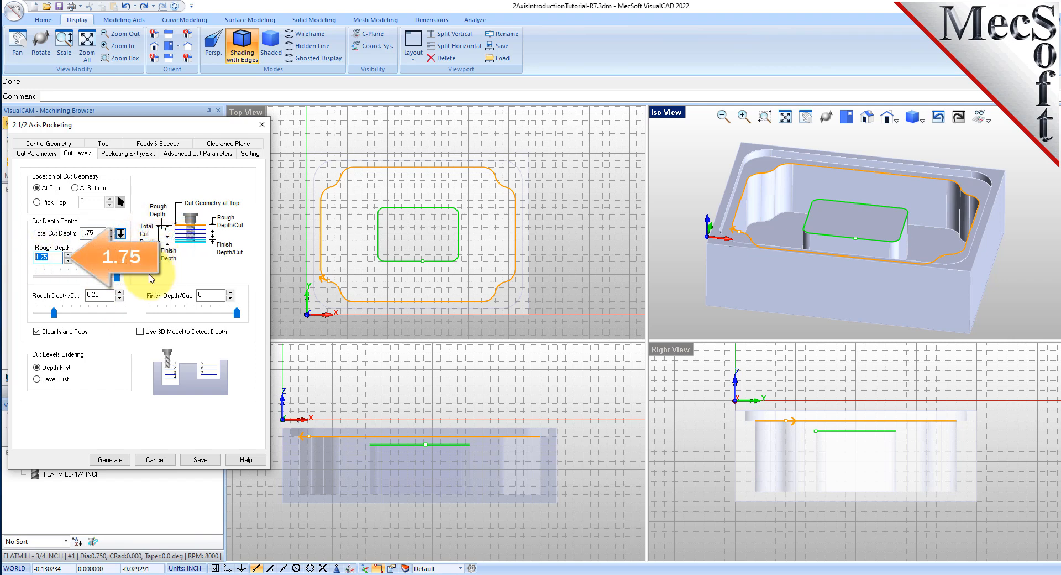
double_click(95, 258)
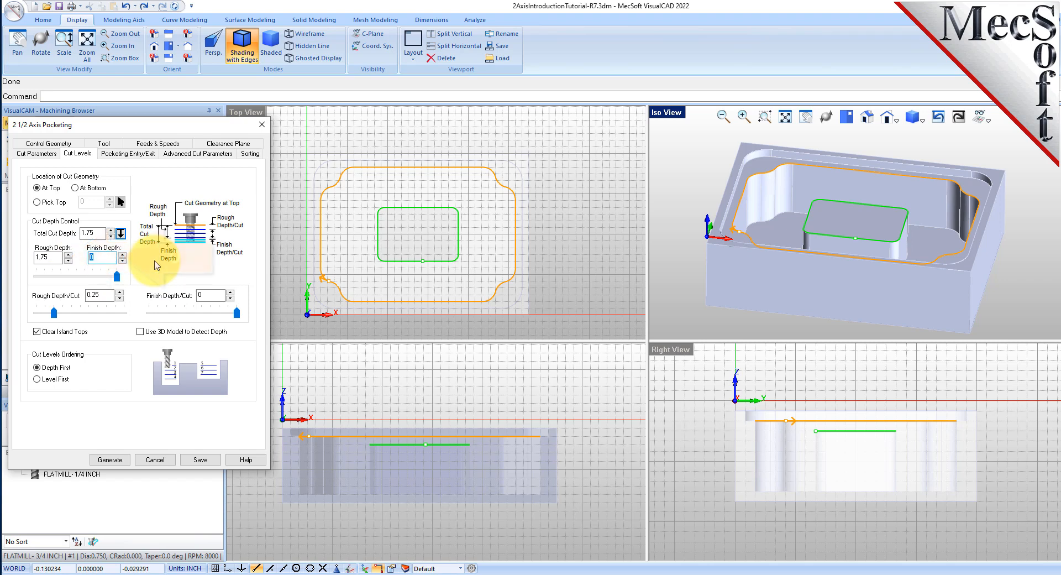
double_click(102, 297)
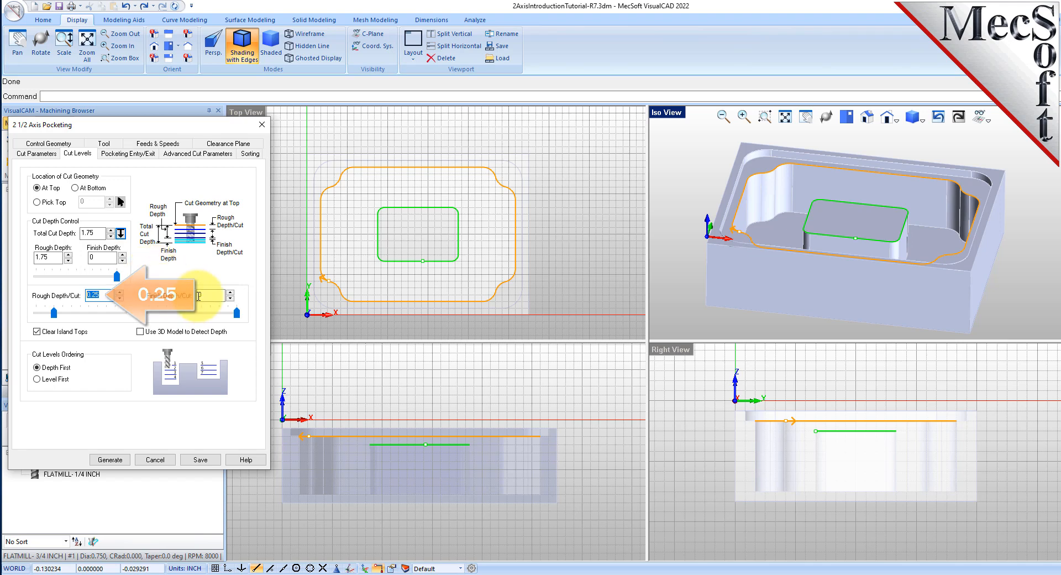
left_click_drag(216, 294, 174, 294)
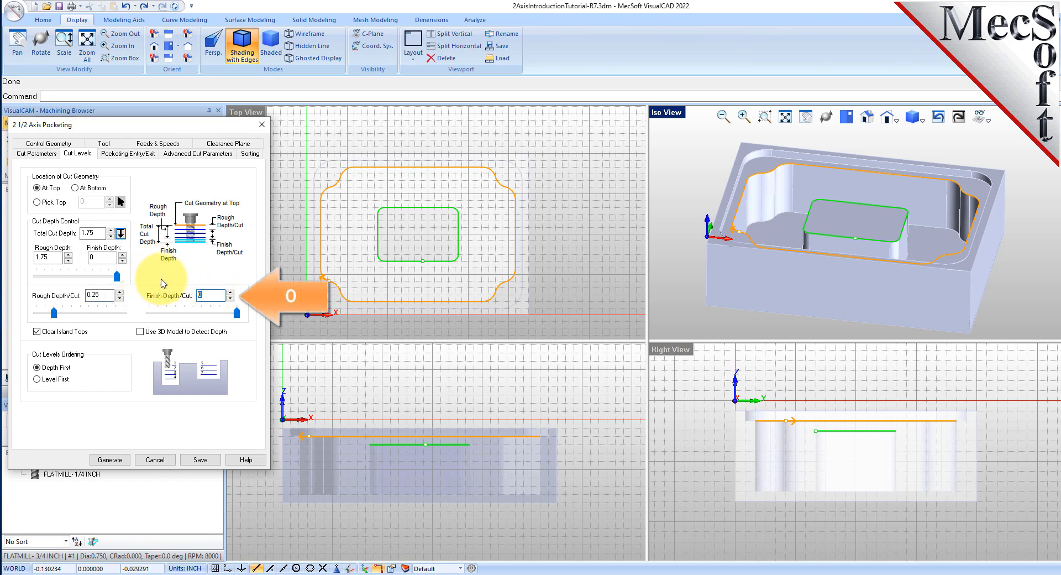
- Generate the copied 2 1/2 Axis Pocketing operation and show its toolpath
left_click(110, 459)
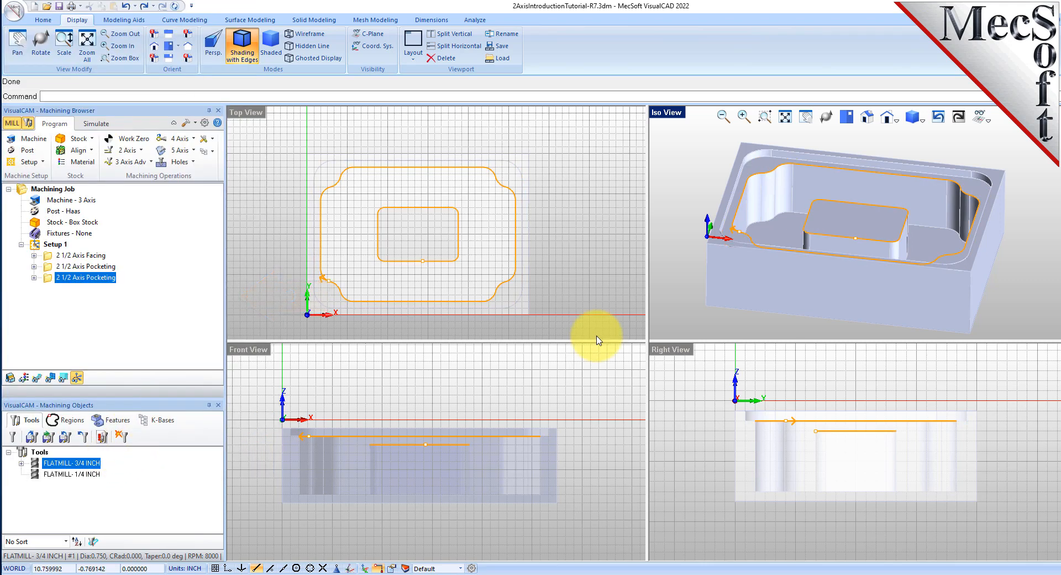
left_click(38, 378)
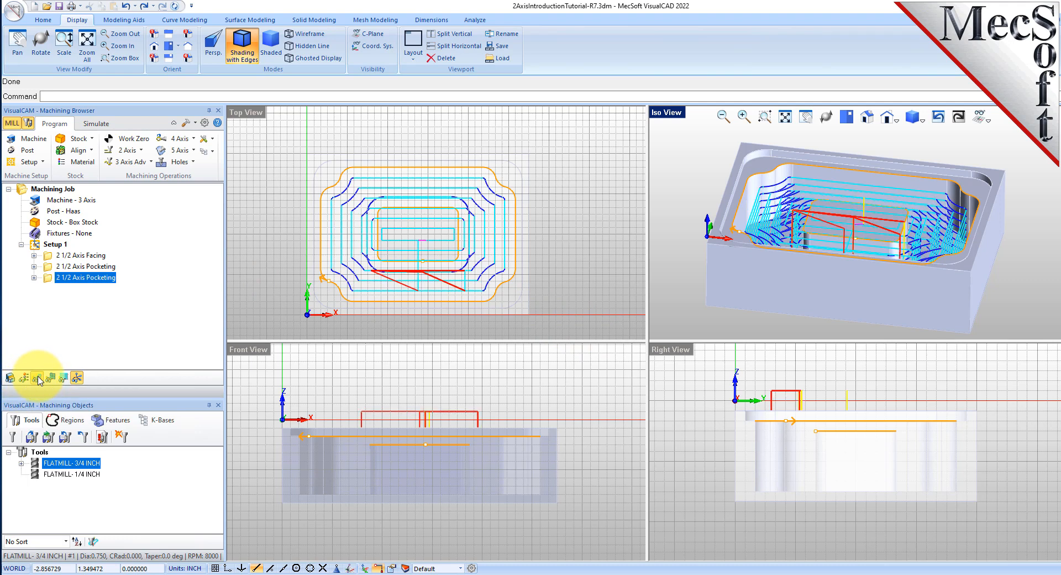
left_click(37, 378)
left_click(37, 378)
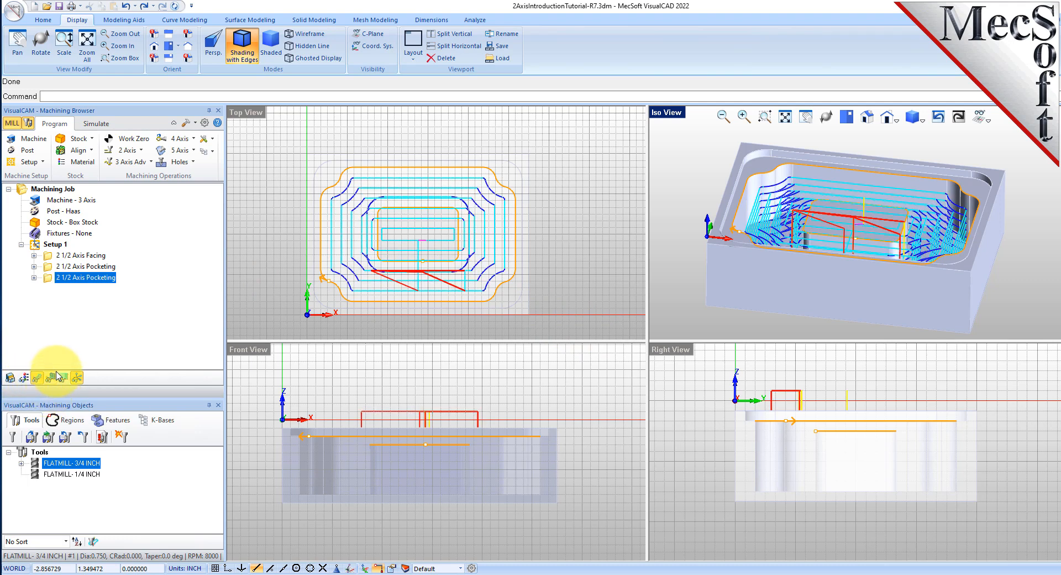
- Display the toolpath at its actual Z depths, examine the -1.0000 and -0.7500 Z levels individually, and restore the previous toolpath display
left_click(50, 378)
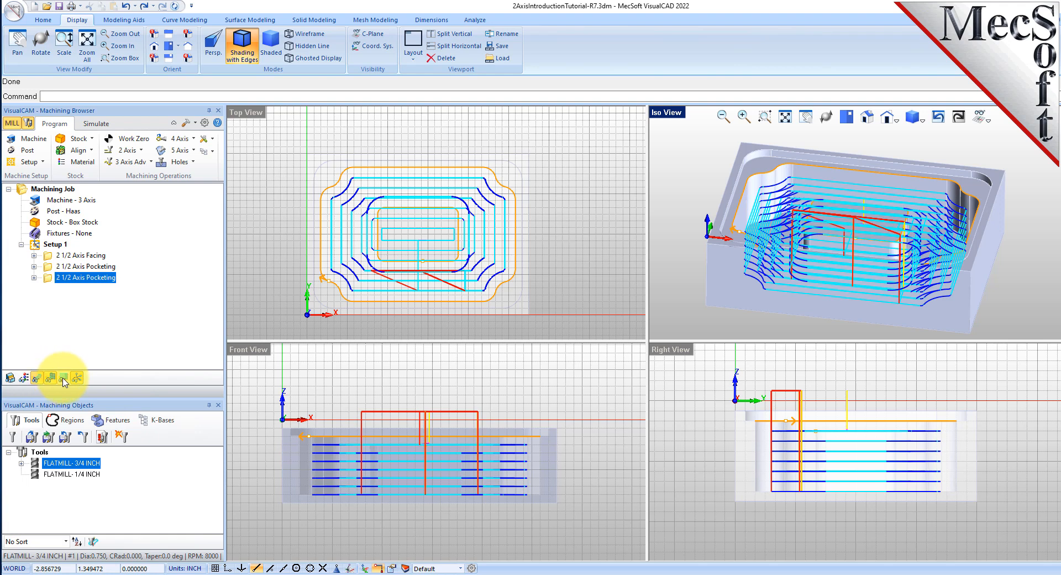
left_click(64, 378)
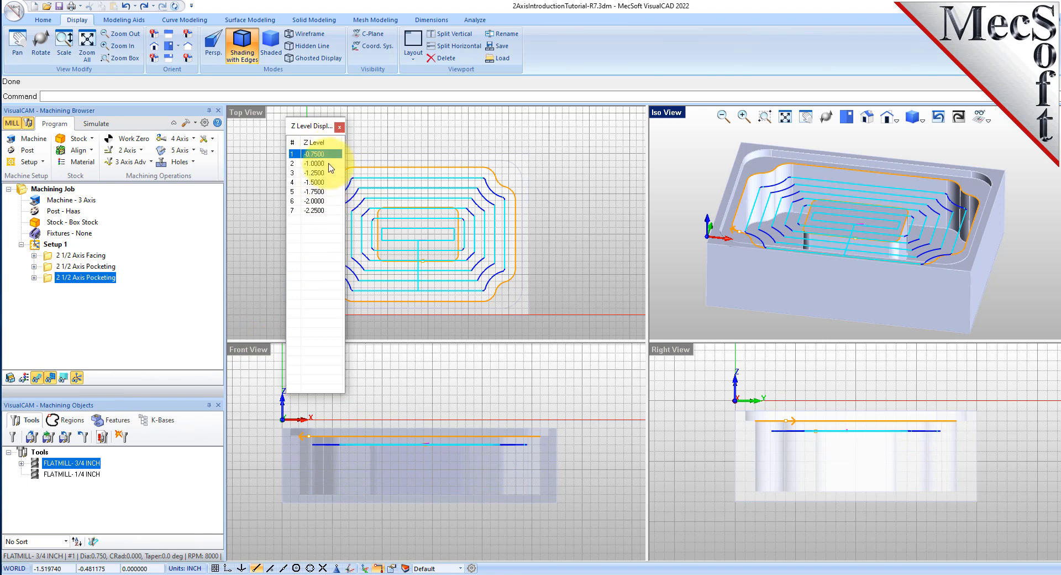
left_click_drag(296, 125, 237, 129)
left_click(259, 168)
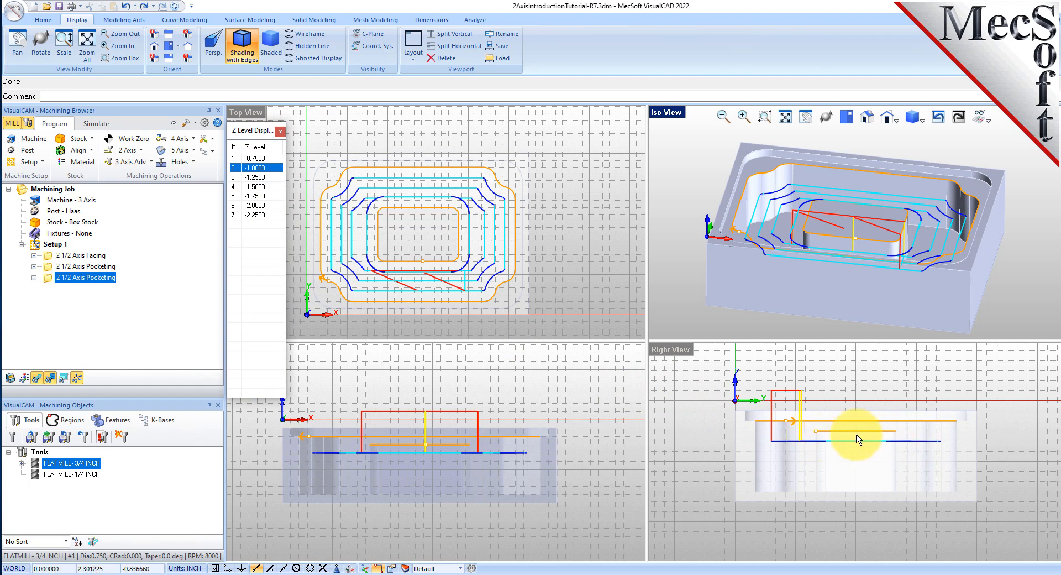
left_click(256, 160)
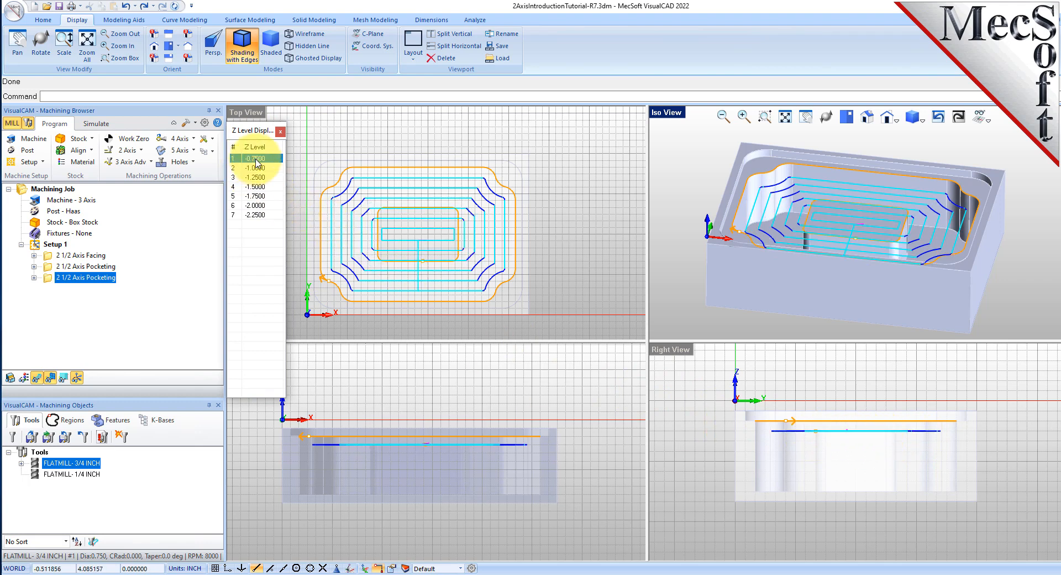
left_click(280, 132)
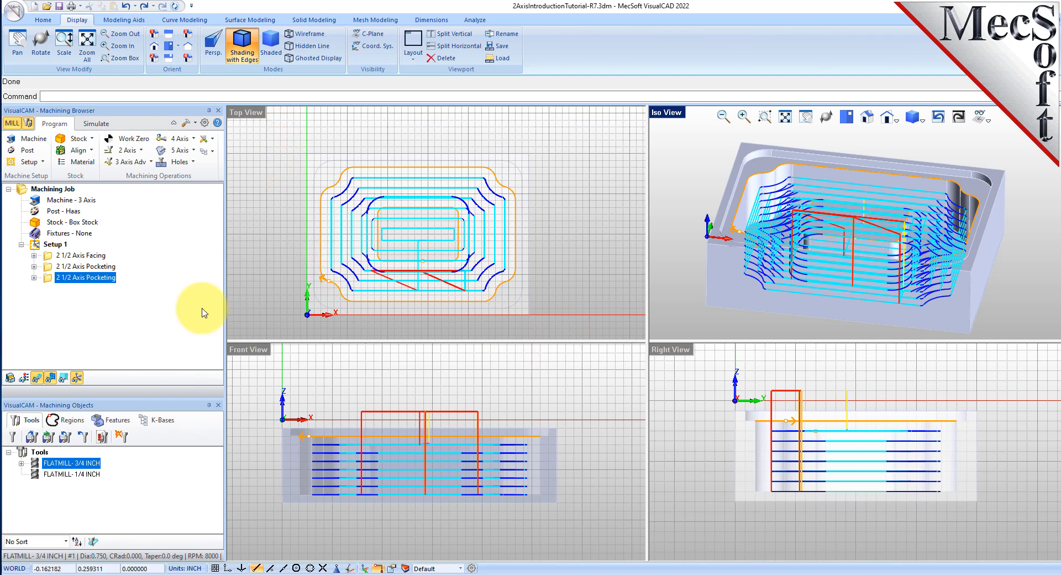
left_click(53, 378)
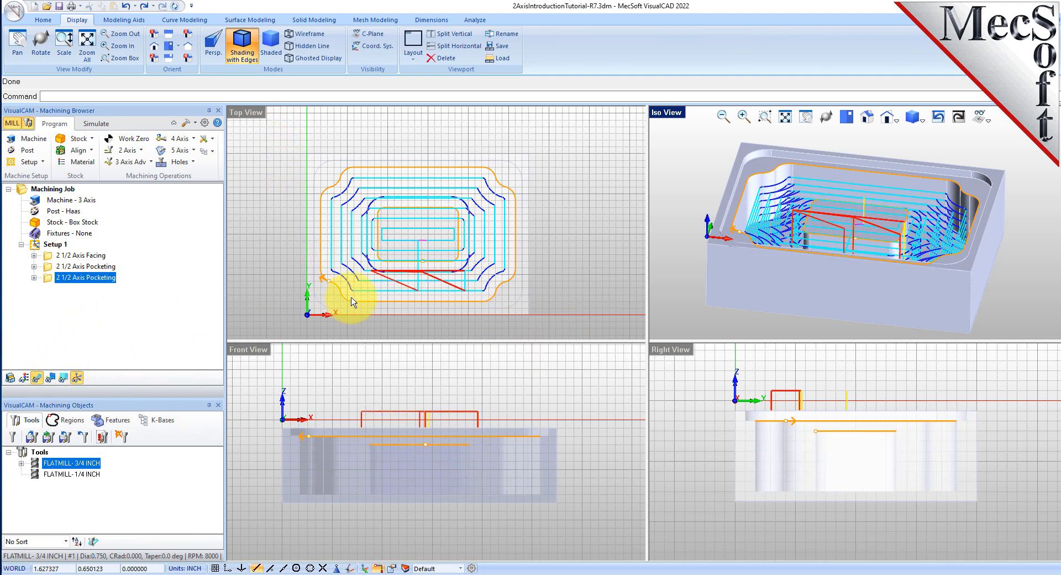
- Simulate the second 2 1/2 Axis Pocketing operation at maximum speed with Simulate by Moves enabled
left_click(96, 123)
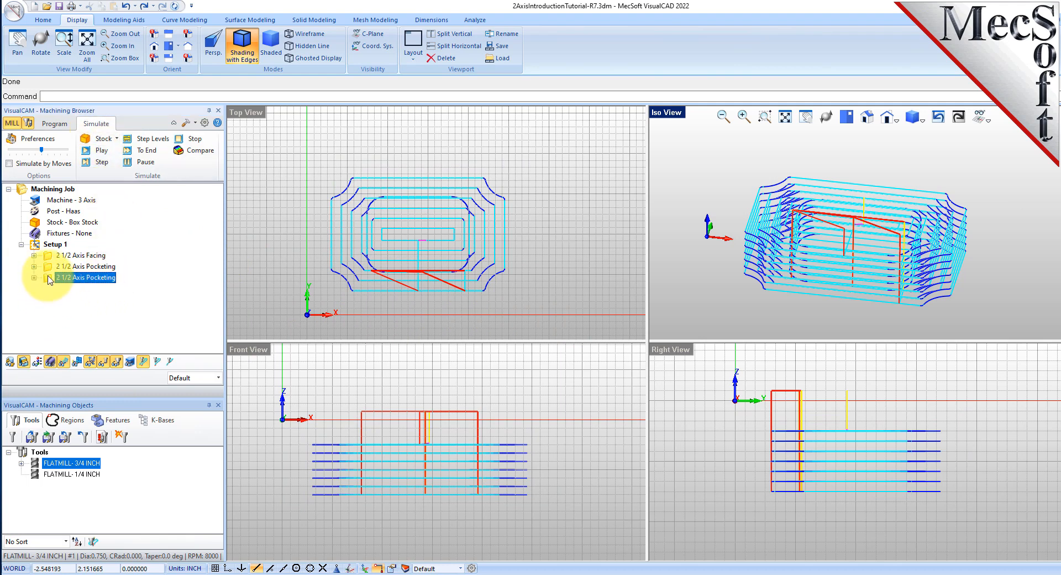
left_click_drag(42, 150, 62, 148)
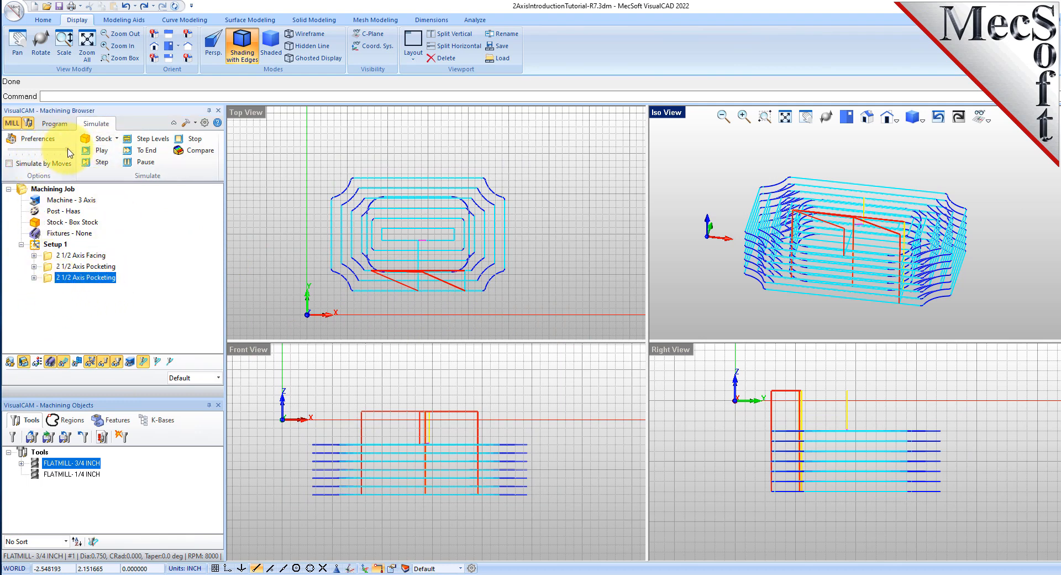
left_click(102, 152)
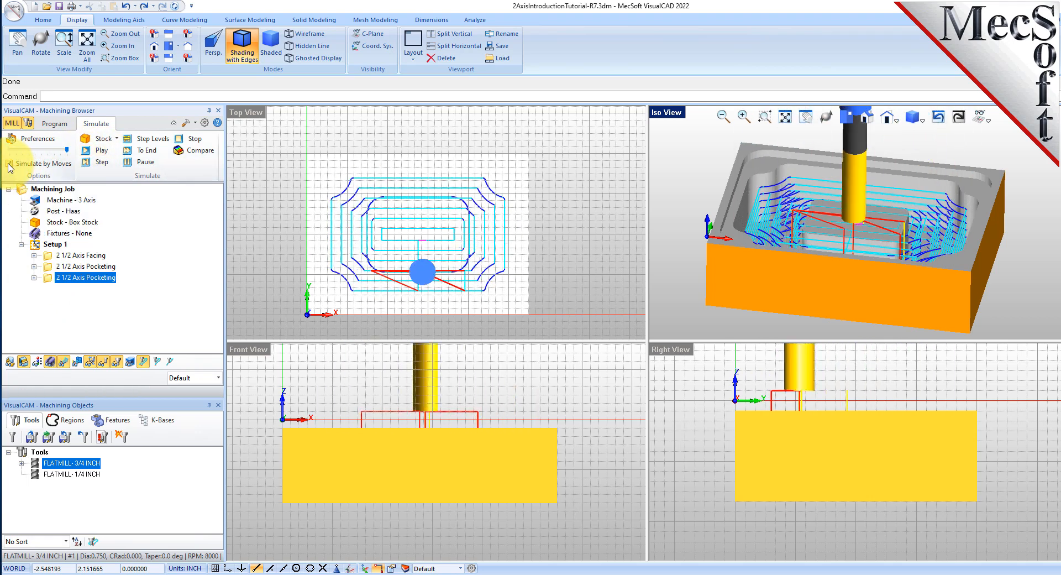
- Hide the toolpath and inspect the cut pocket and island in a maximized Iso view
left_click(63, 362)
mouse_move(843, 194)
middle_mouse_down()
mouse_move(844, 235)
mouse_move(843, 211)
middle_mouse_up()
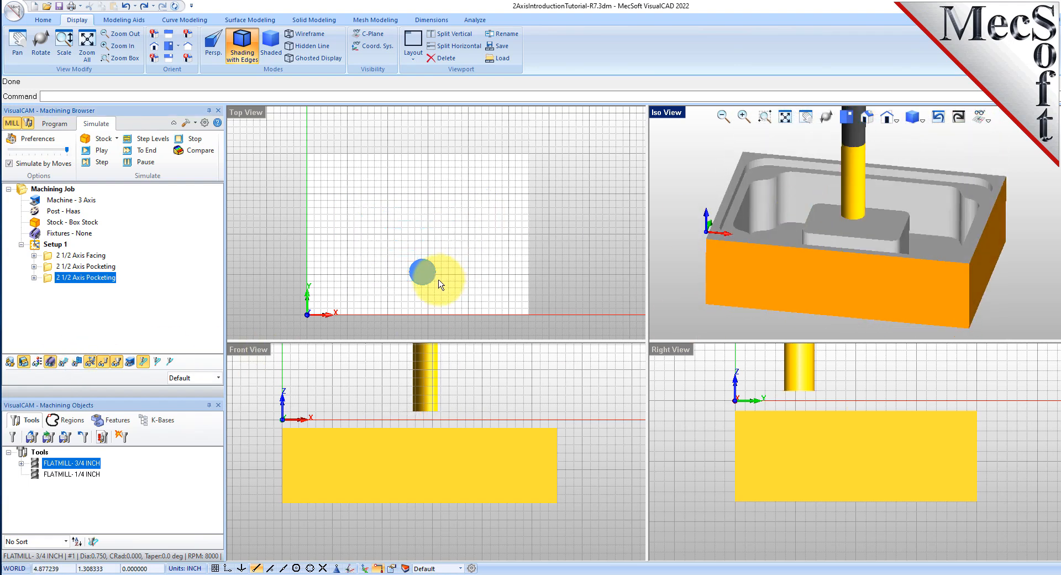
double_click(675, 114)
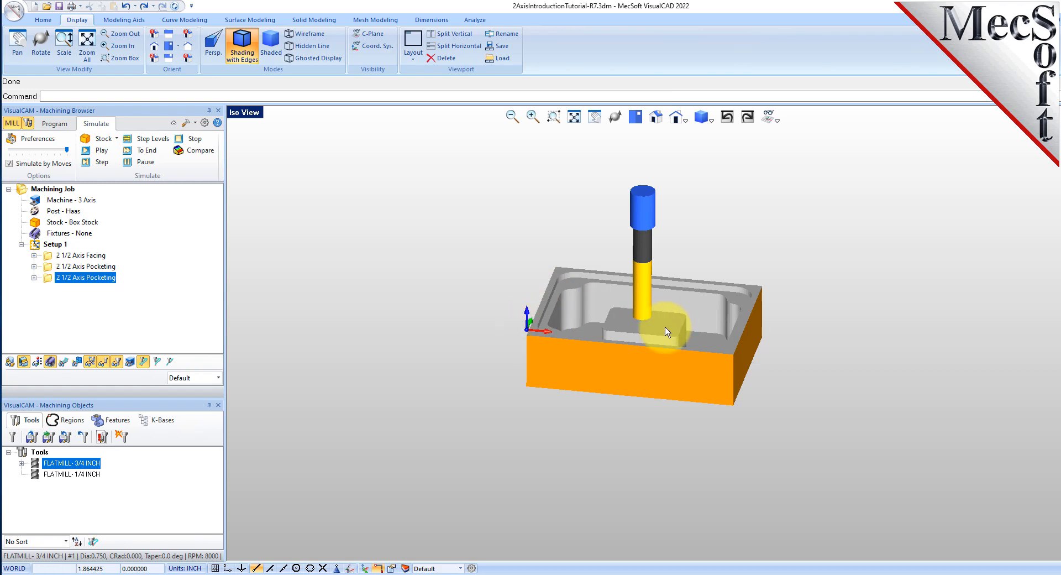
scroll(644, 319, "up", 2)
- Create a 2 1/2 Axis Profiling operation using the deep pocket's floor around the island as a flat area part region
left_click(54, 123)
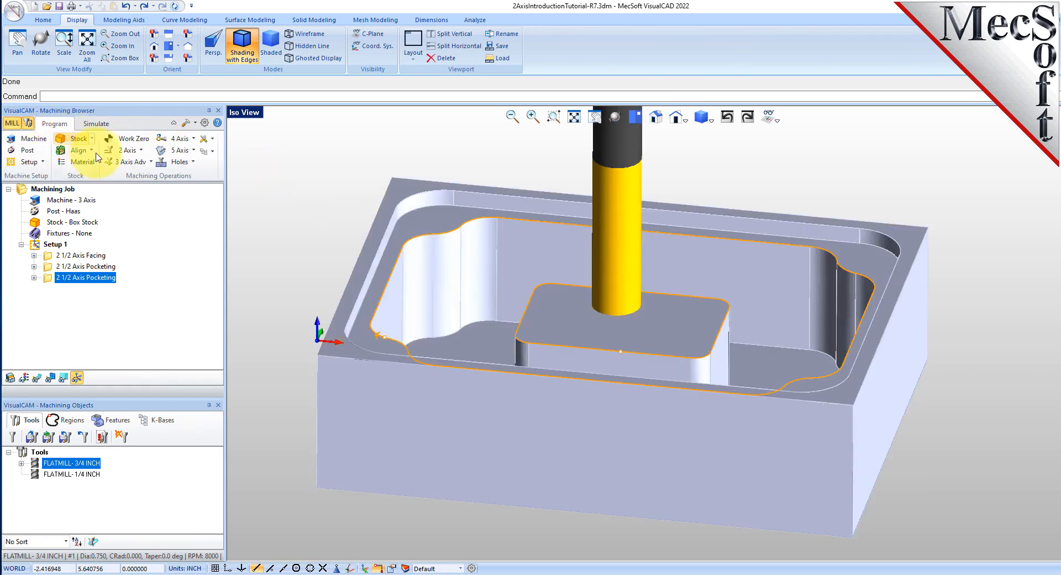
left_click(126, 151)
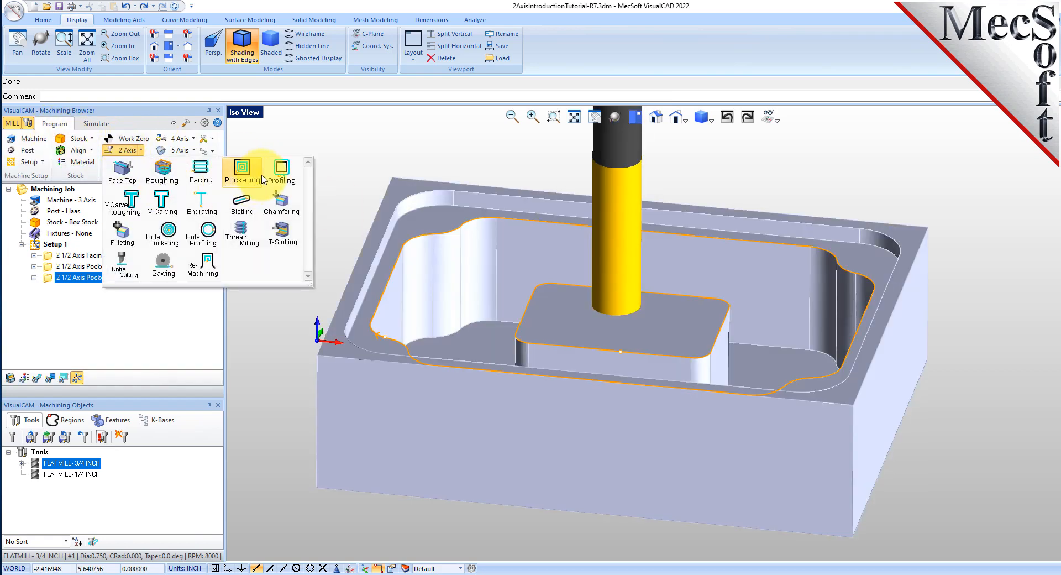
left_click(282, 172)
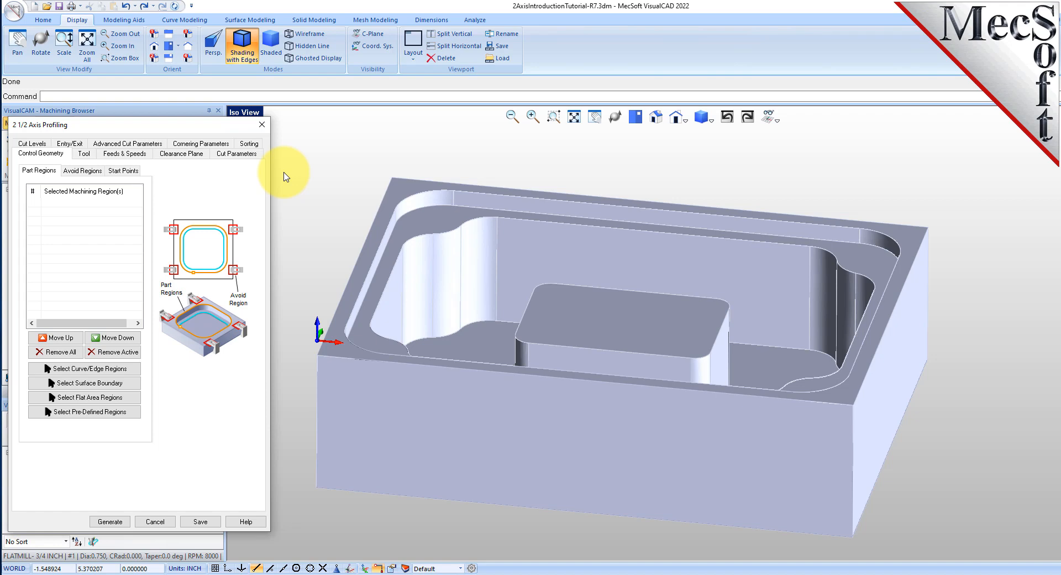
middle_click_drag(621, 203, 620, 203)
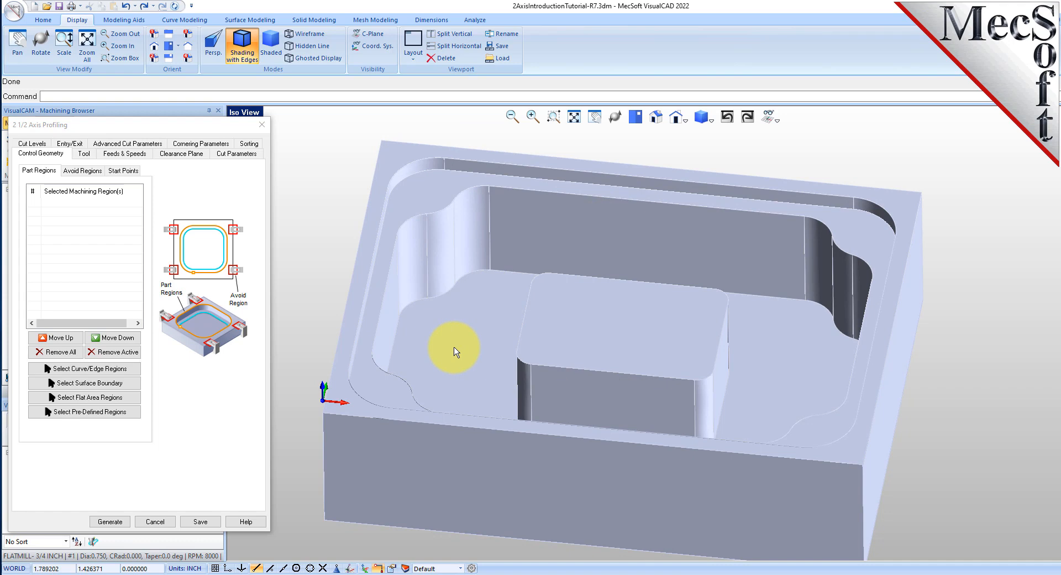
left_click(55, 174)
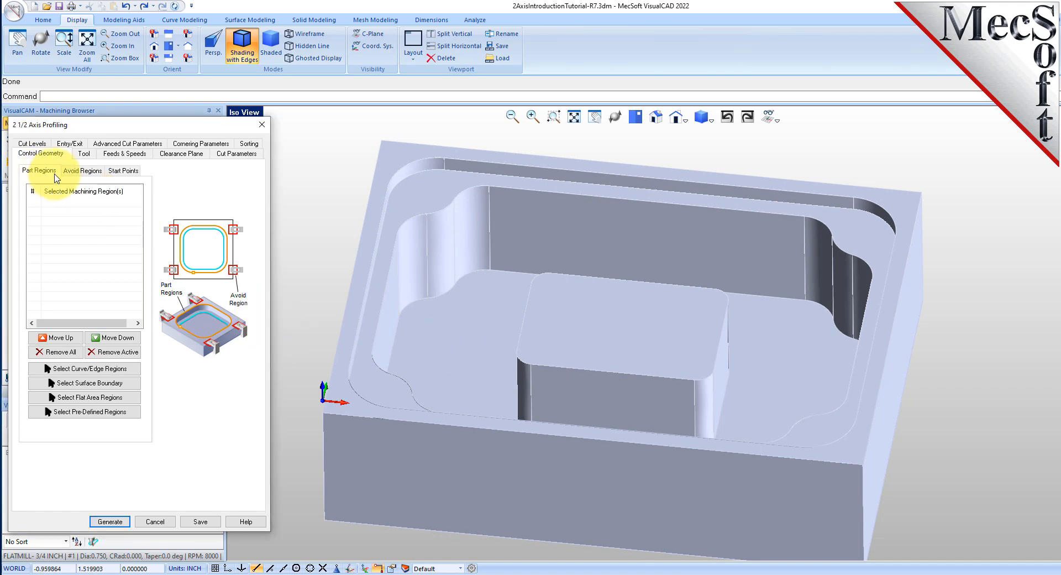
left_click(95, 398)
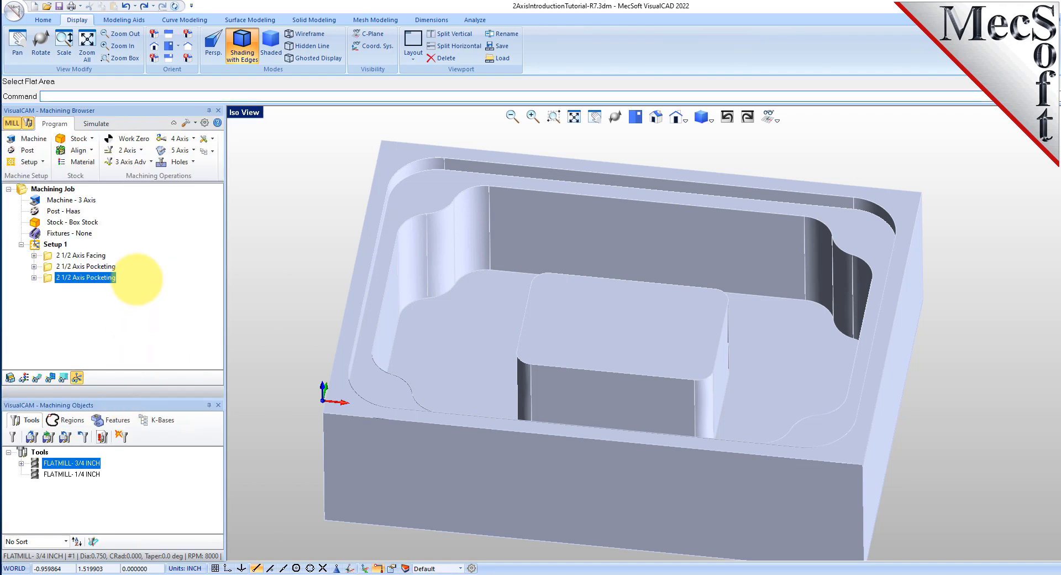
left_click(476, 309)
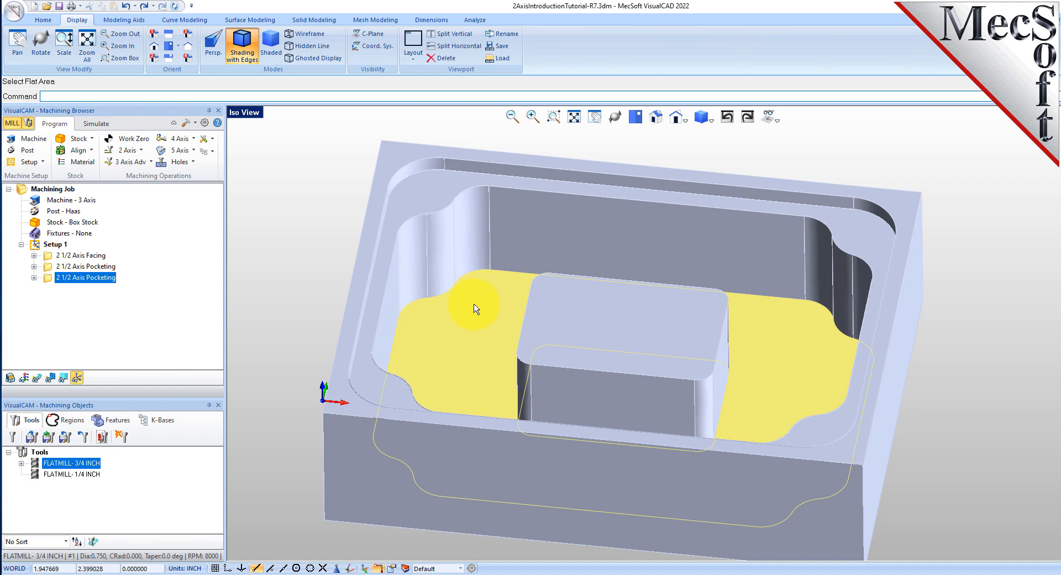
right_click(476, 309)
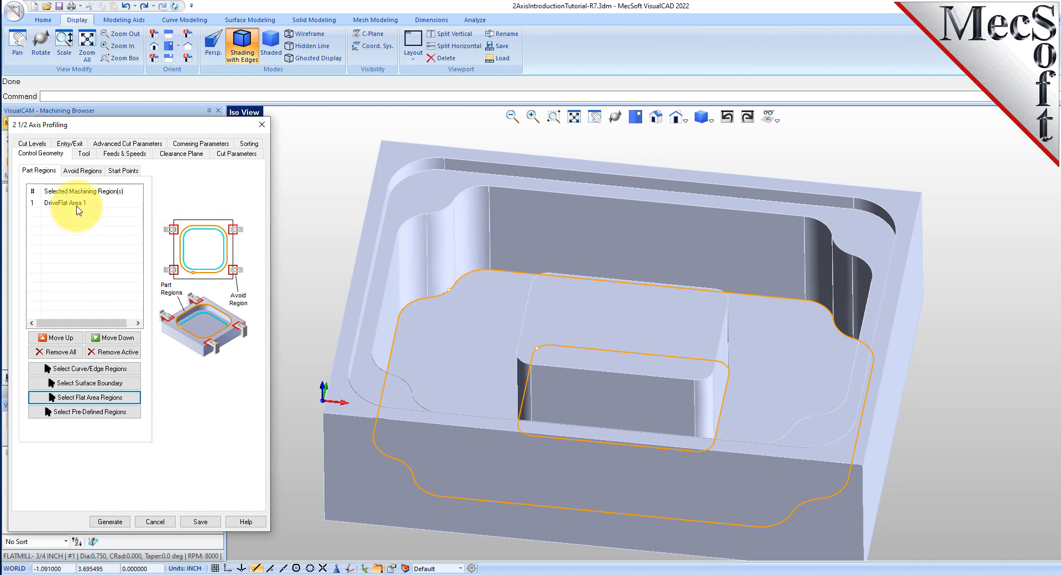
- Highlight the selected flat area region and assign the FLATMILL- 1/4 INCH tool to the profiling operation
left_click(78, 204)
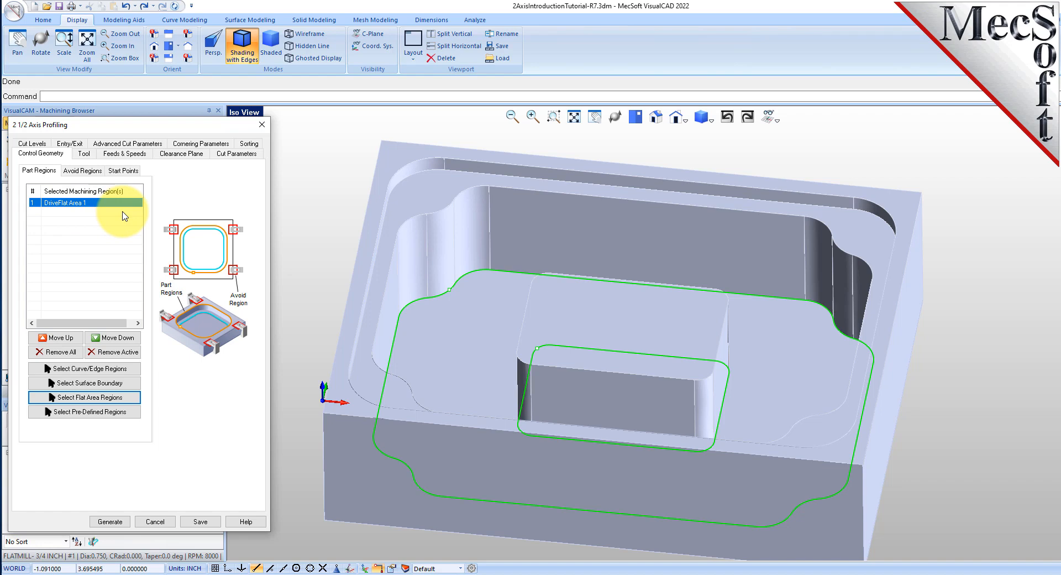
left_click(93, 156)
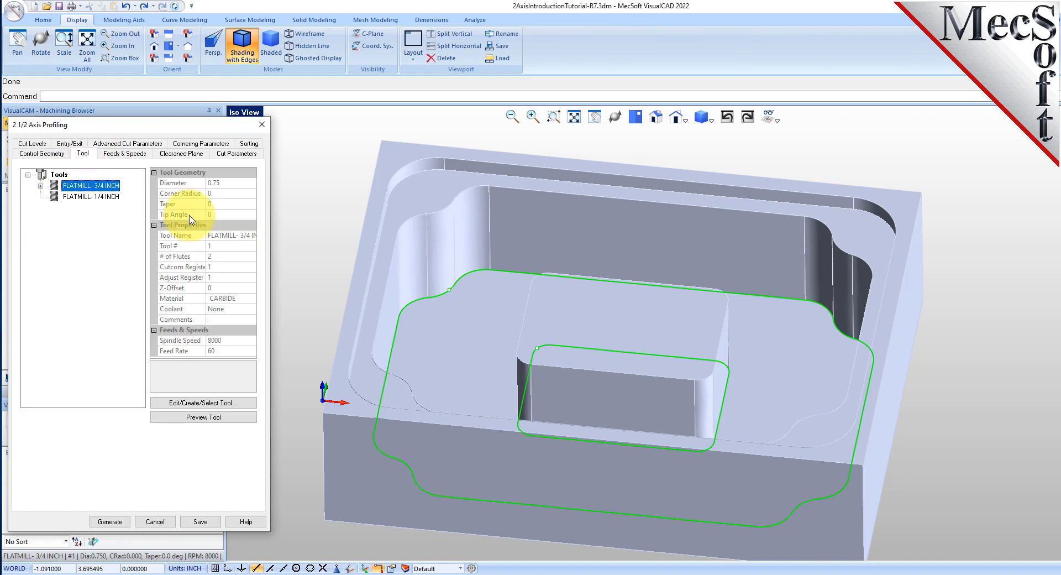
left_click(58, 198)
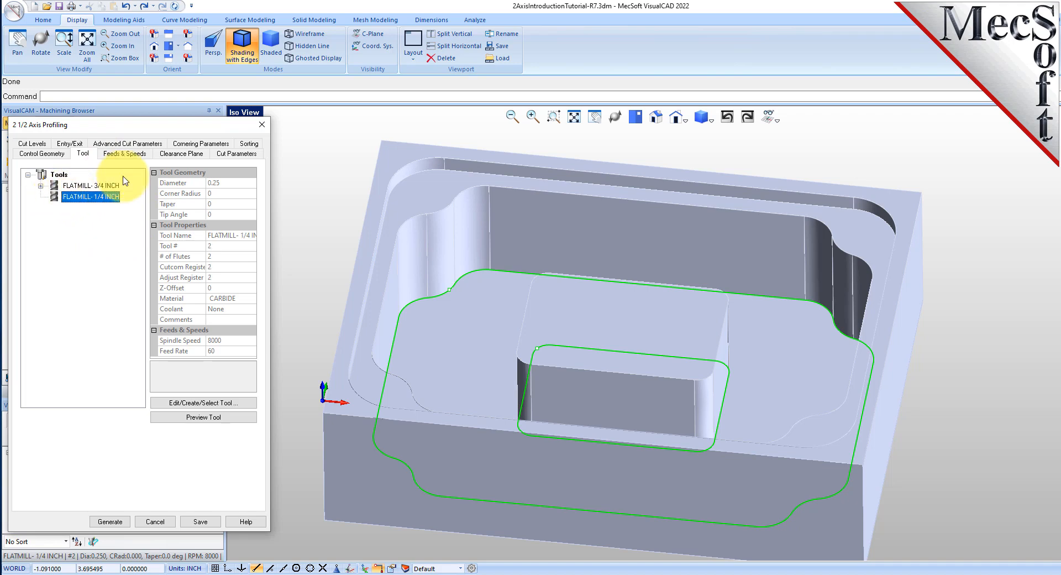
- Set the profiling cut direction to Climb (Down Cut) and the cutting side to Determine using 3D Model
left_click(242, 160)
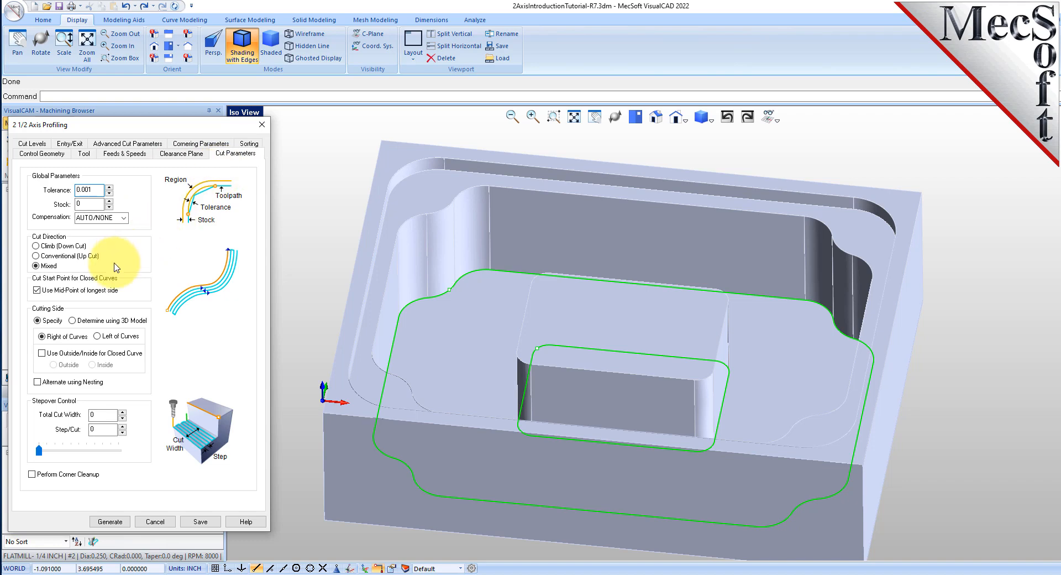
double_click(95, 191)
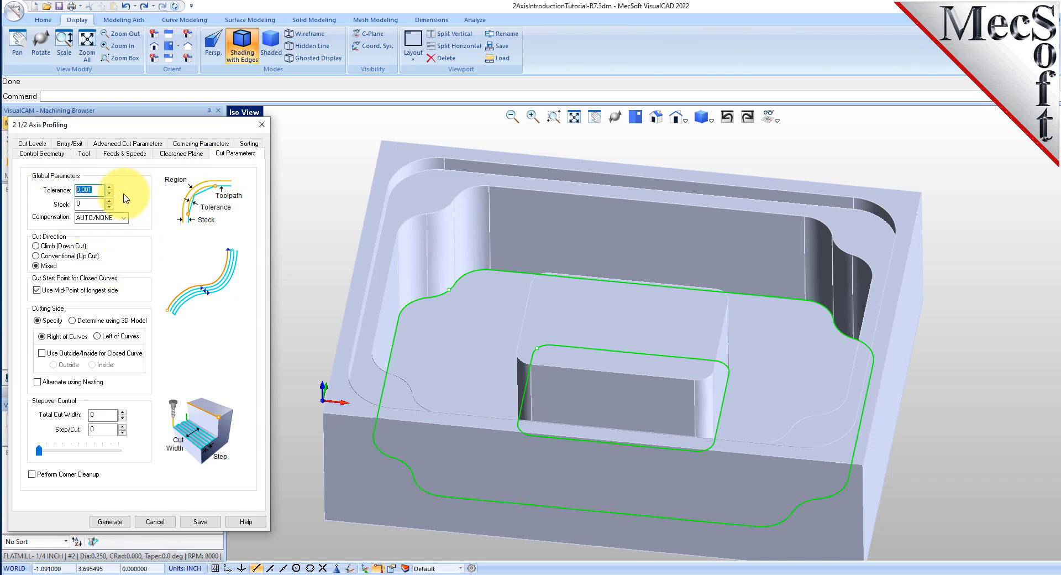
double_click(88, 204)
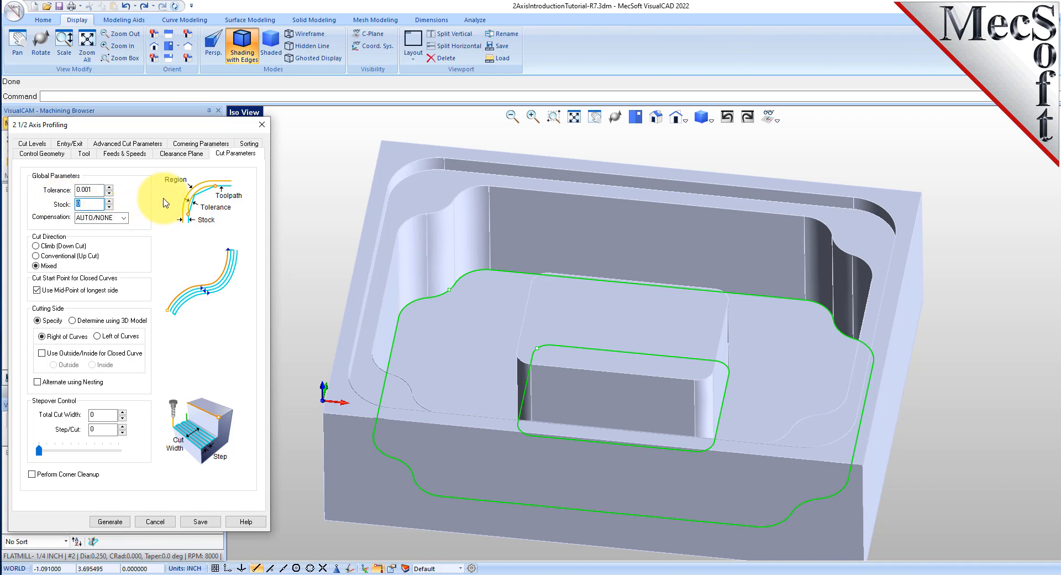
left_click(38, 246)
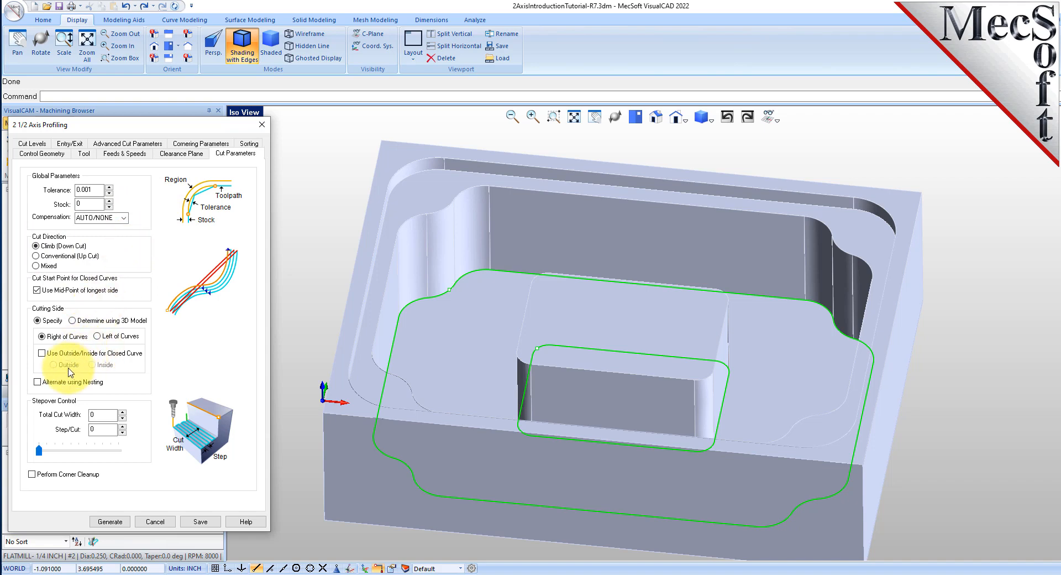
left_click(72, 321)
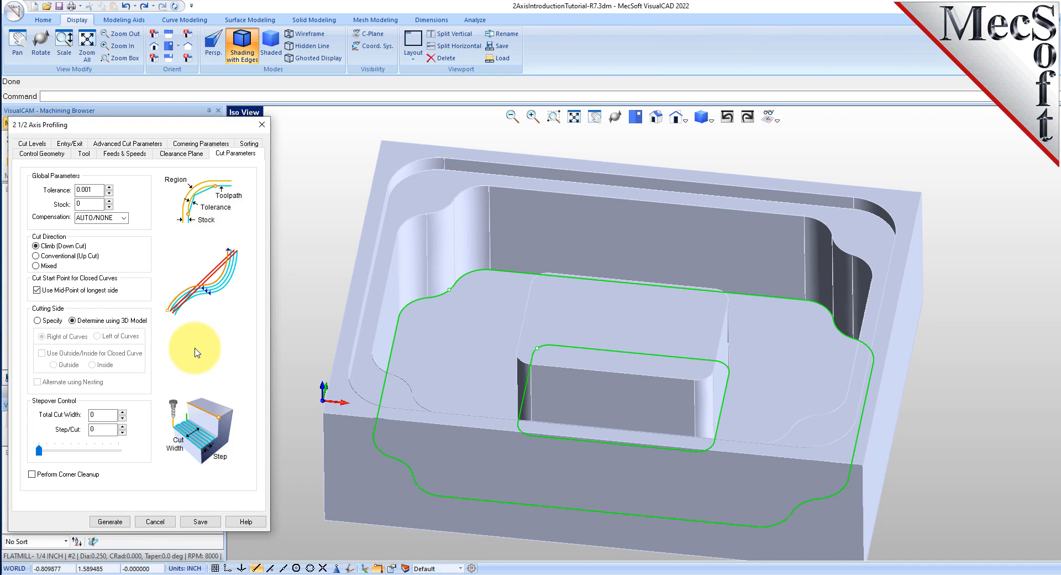
- Set the location of cut geometry to At Bottom and generate the 2 1/2 Axis Profiling operation
left_click(35, 145)
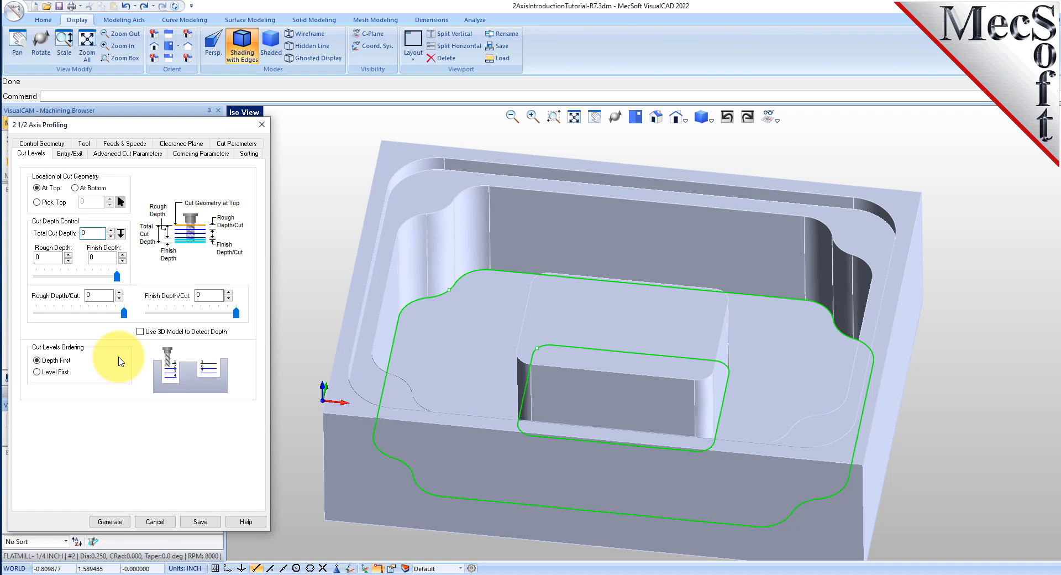
left_click(76, 188)
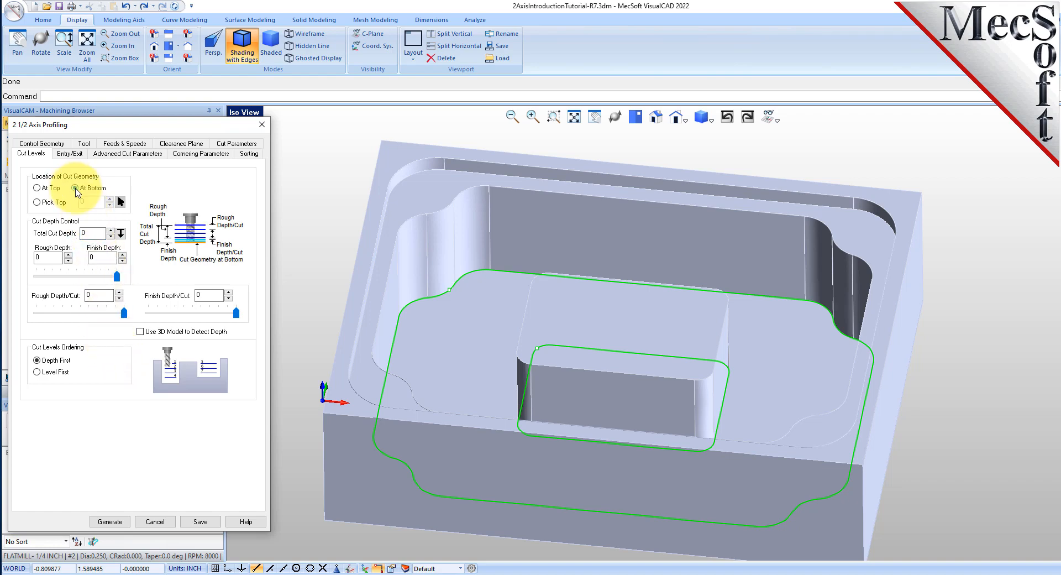
left_click(110, 521)
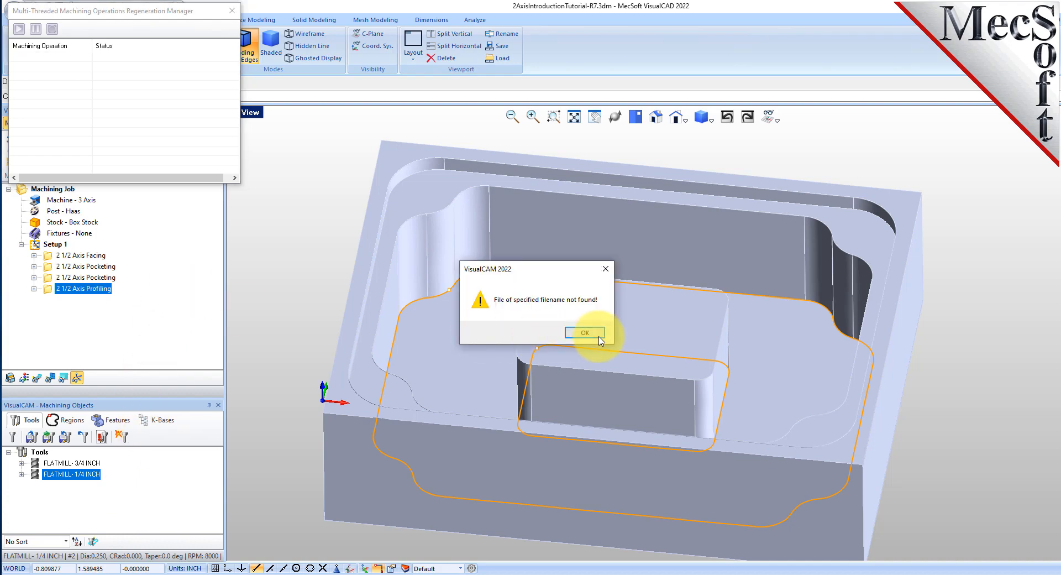
left_click(587, 333)
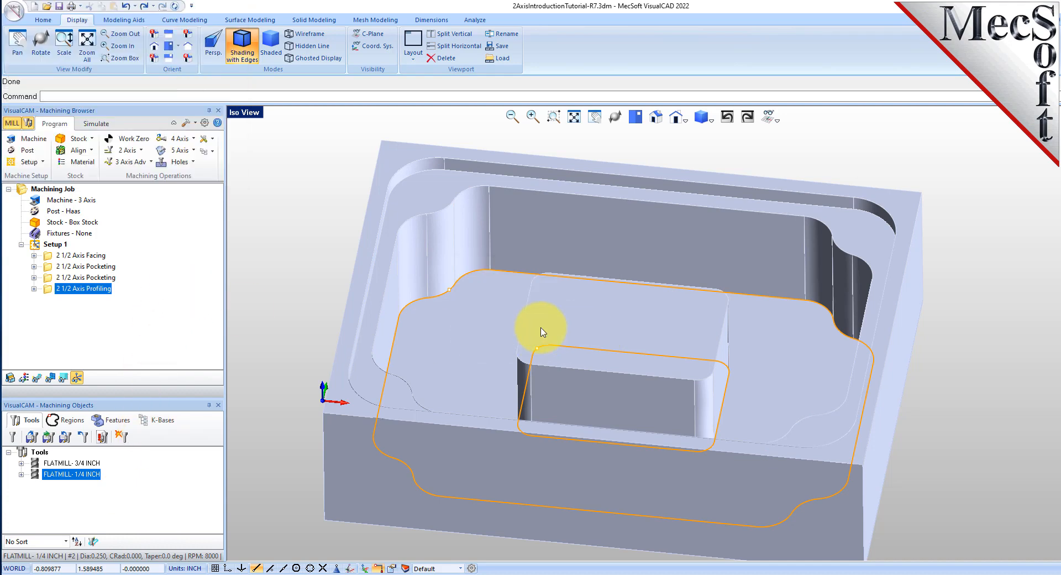
- Display the profiling toolpath around the pocket wall and the island
left_click(37, 378)
left_click(40, 379)
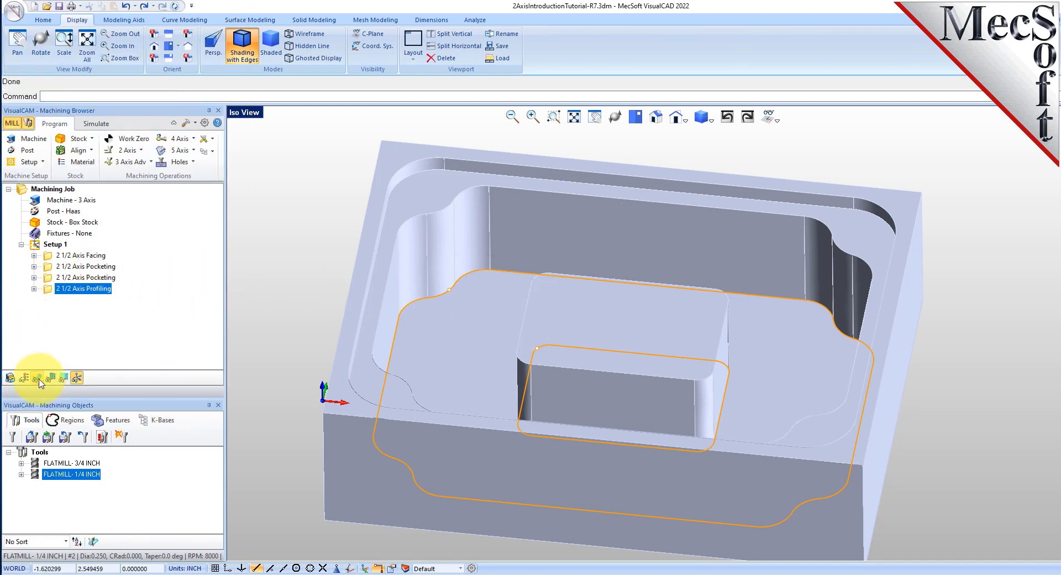
left_click(40, 379)
left_click(51, 376)
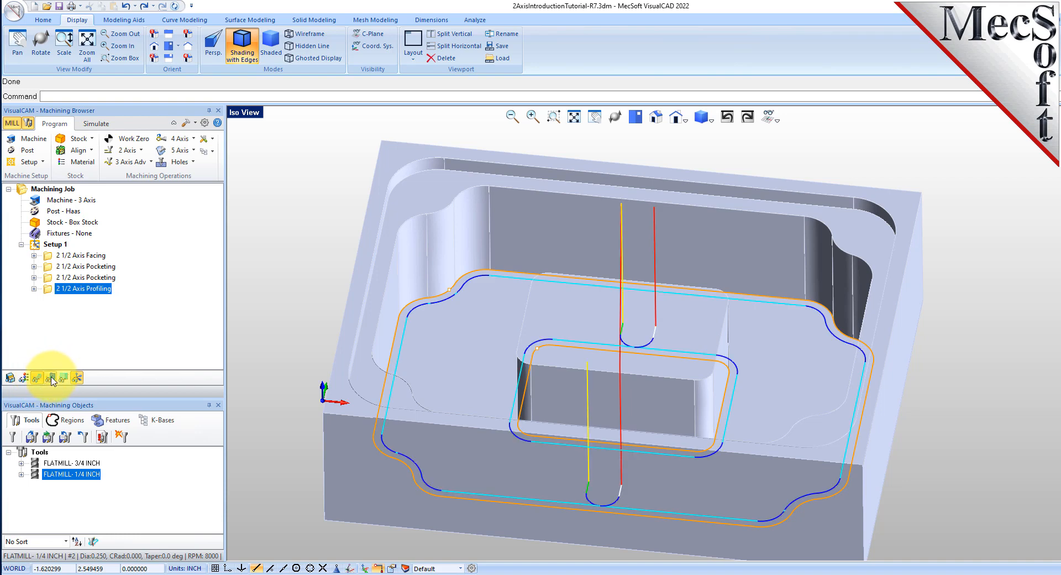
left_click(51, 381)
- Simulate the 2 1/2 Axis Profiling operation at the slowest speed with Simulate by Moves turned off
mouse_move(572, 277)
middle_mouse_down()
mouse_move(583, 304)
mouse_move(580, 260)
mouse_move(570, 256)
mouse_move(576, 266)
middle_mouse_up()
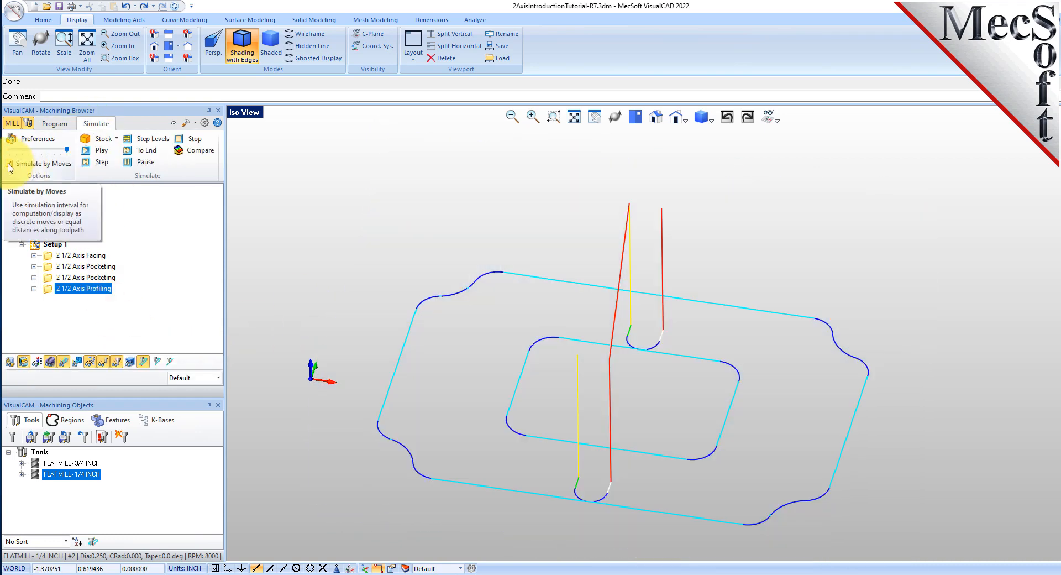
left_click_drag(61, 150, 9, 149)
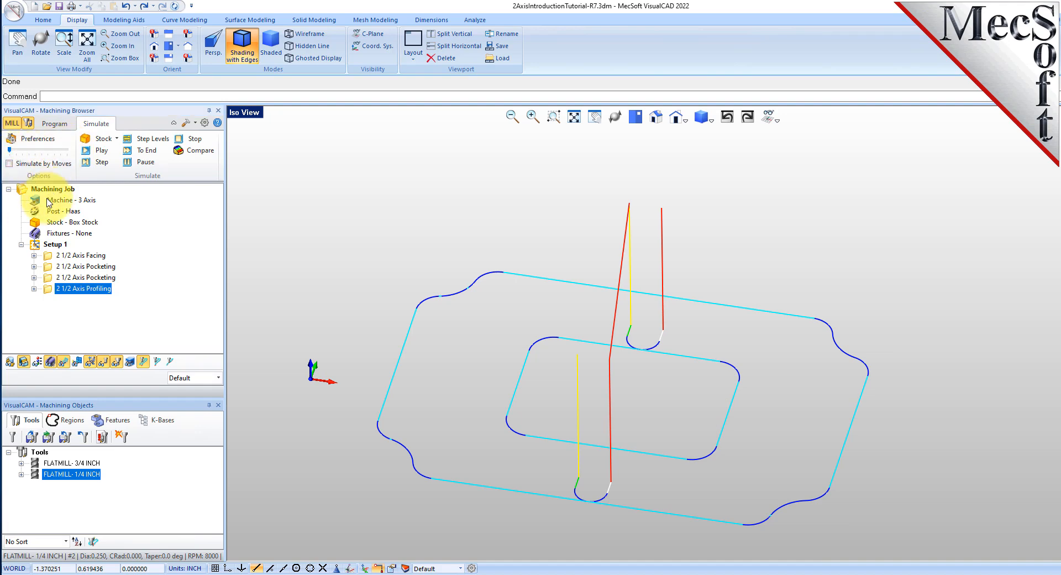
left_click(101, 150)
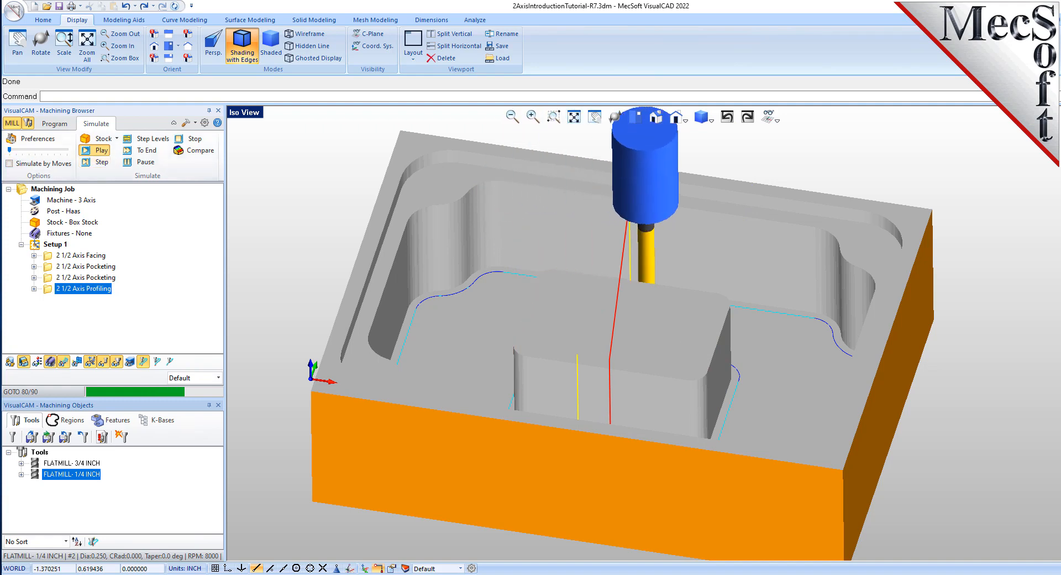
- Simulate all operations of Setup 1 from the uncut stock at maximum speed with Simulate by Moves enabled
left_click(53, 244)
left_click(9, 164)
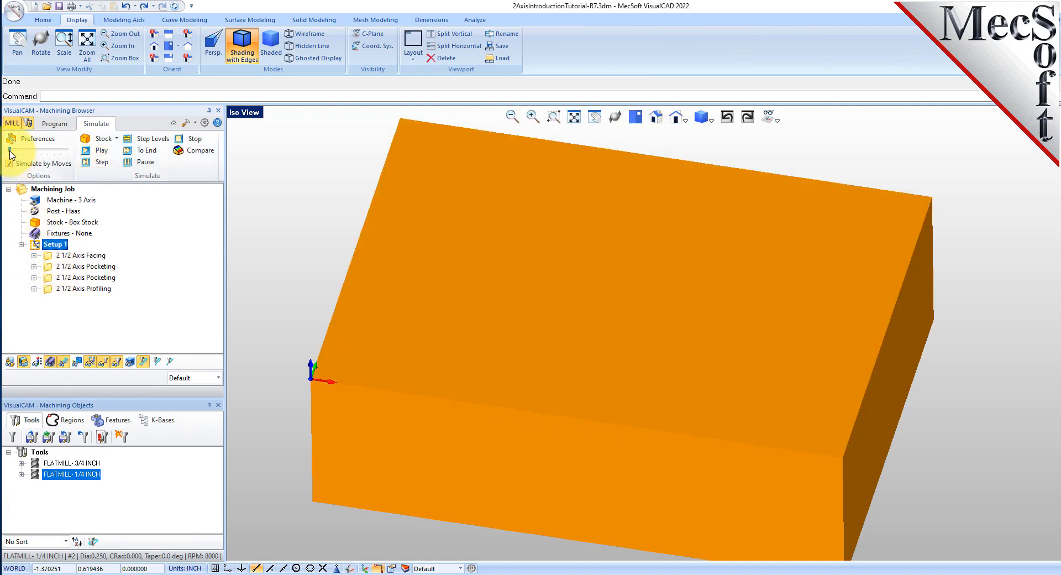
left_click_drag(9, 150, 66, 149)
left_click(99, 152)
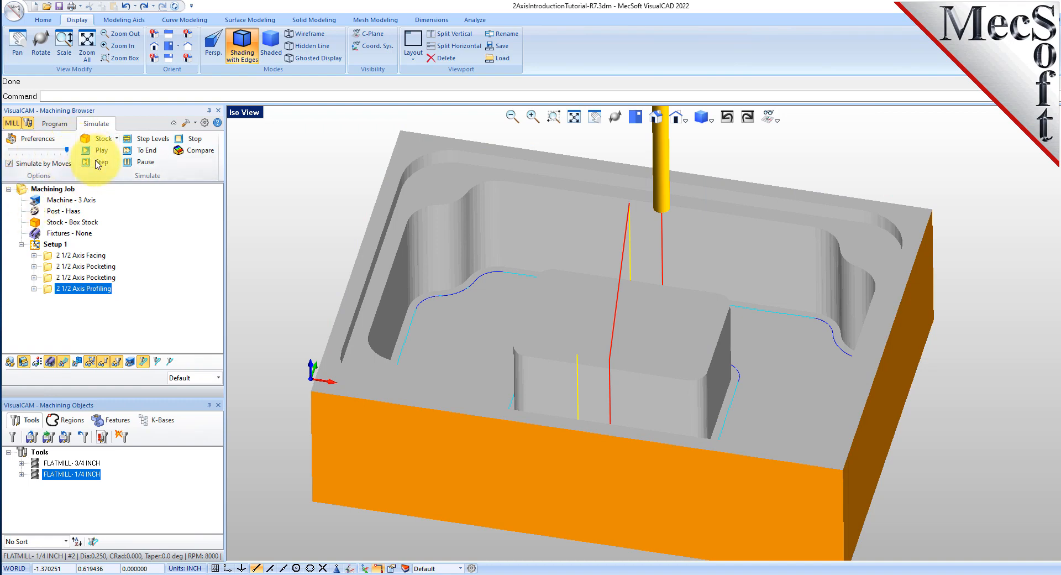
left_click(102, 154)
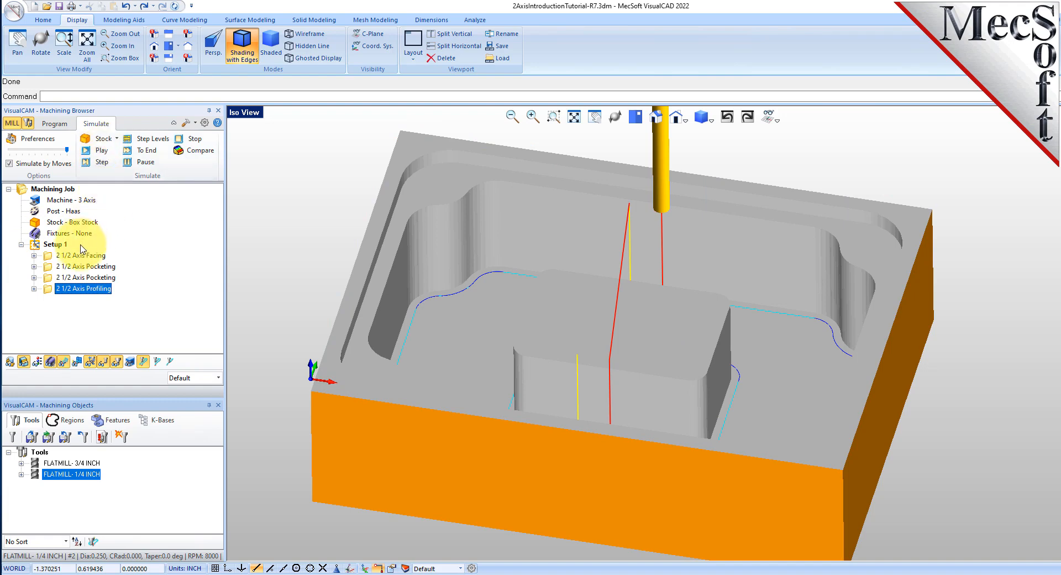
- Examine the toolpath of each facing, pocketing and profiling operation in turn over the simulated stock
left_click(81, 256)
left_click(84, 267)
left_click(81, 278)
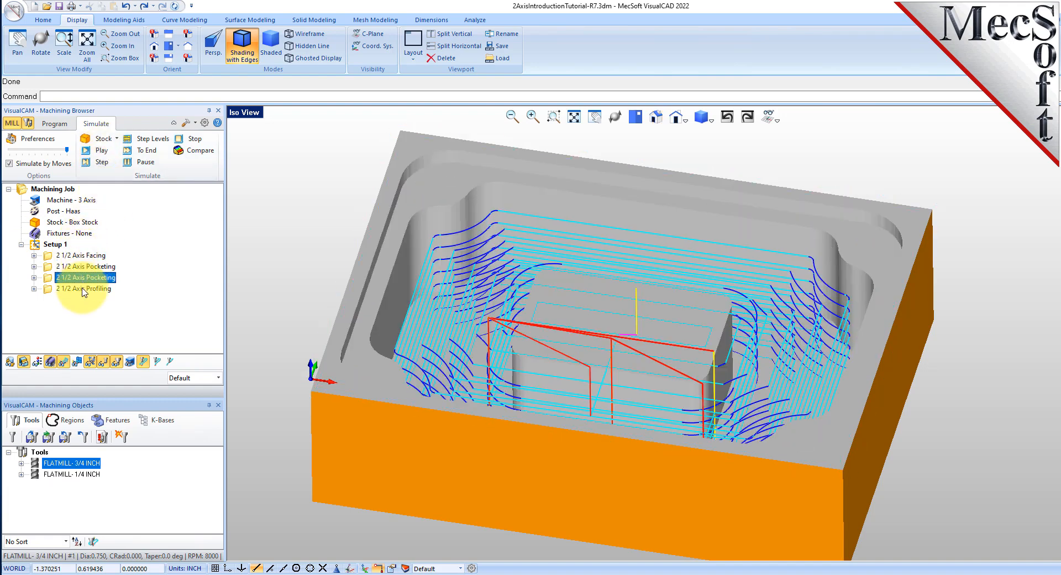
left_click(85, 289)
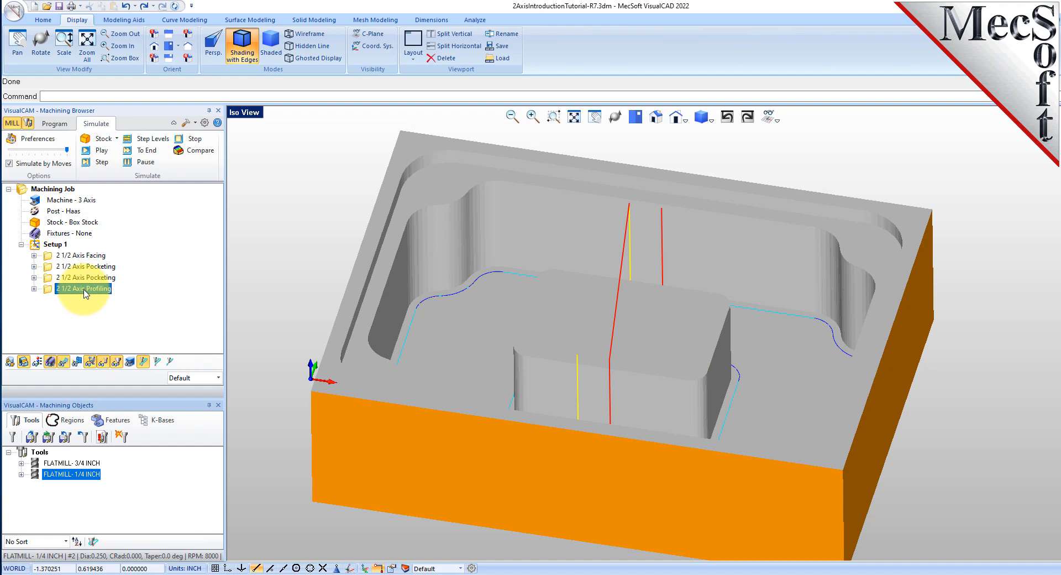
- Select Setup 1 and switch from simulation back to programming mode to show the part model
left_click(55, 244)
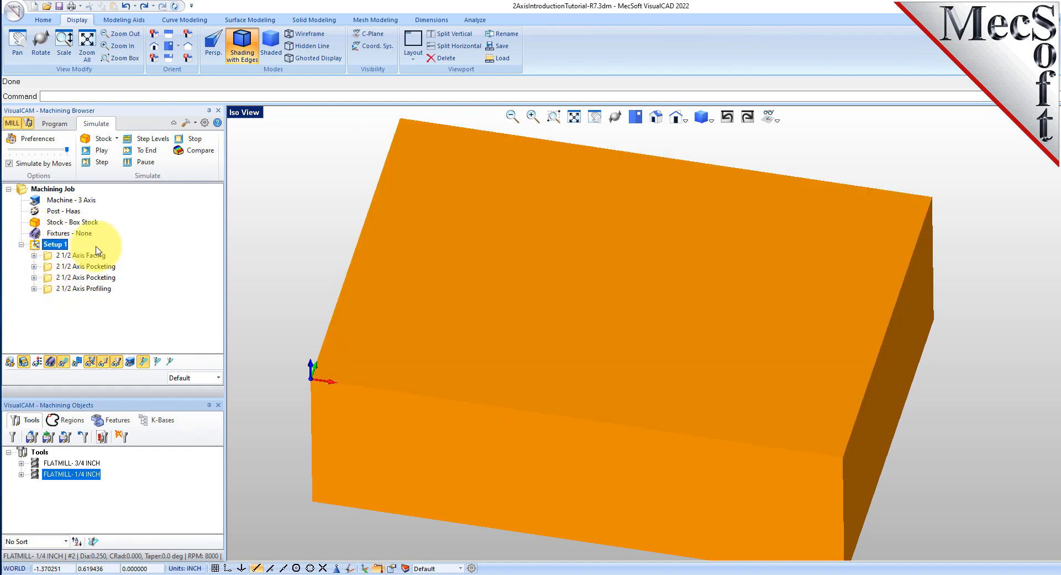
left_click(55, 123)
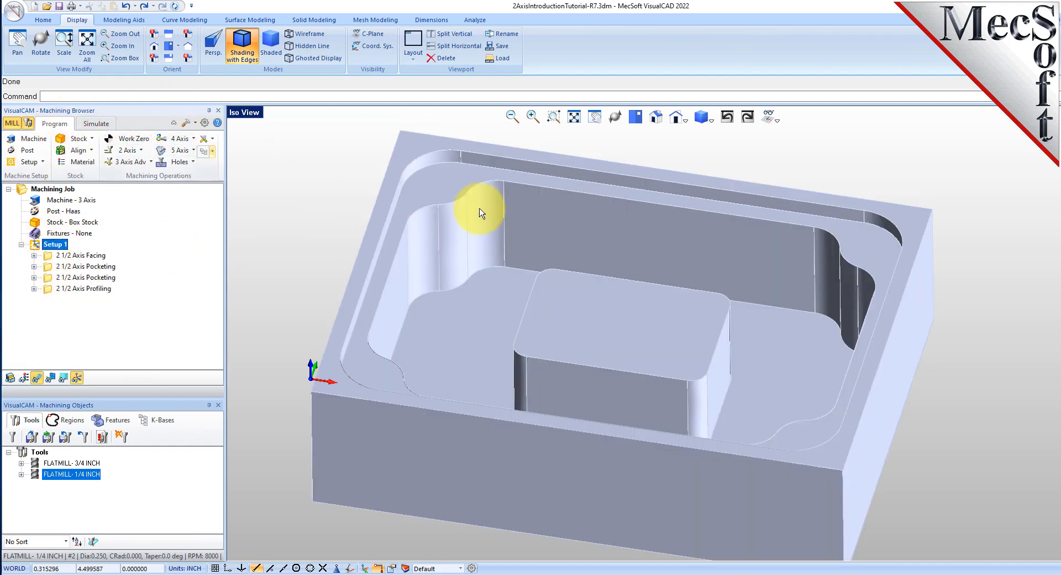
scroll(573, 222, "down", 1)
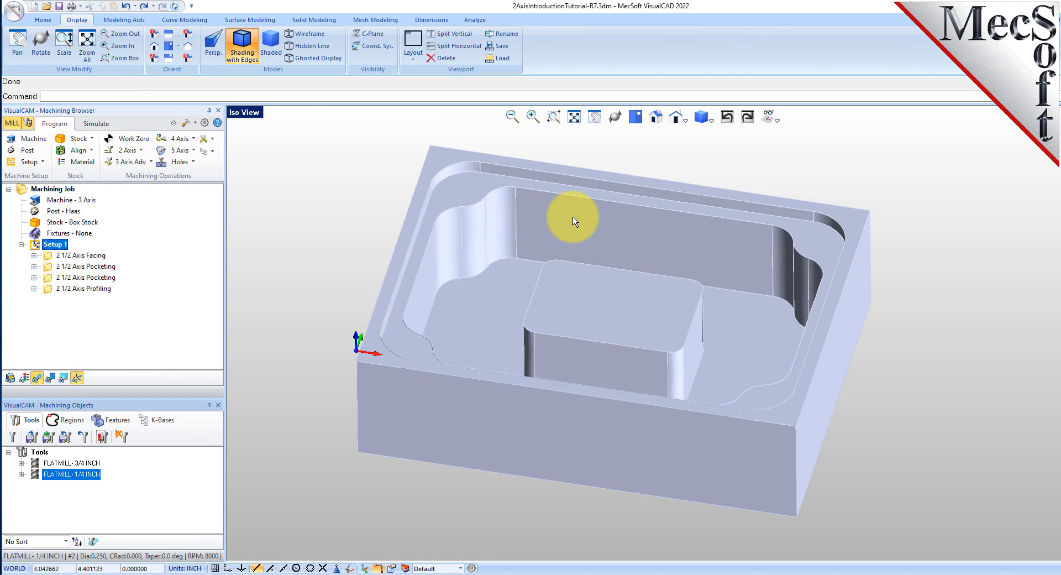
- Post-process Setup 1 with the Haas post to the file 2AxisIntroductionTutorial-R7_Setup 1.nc and look through the G-code
right_click(53, 249)
left_click(114, 275)
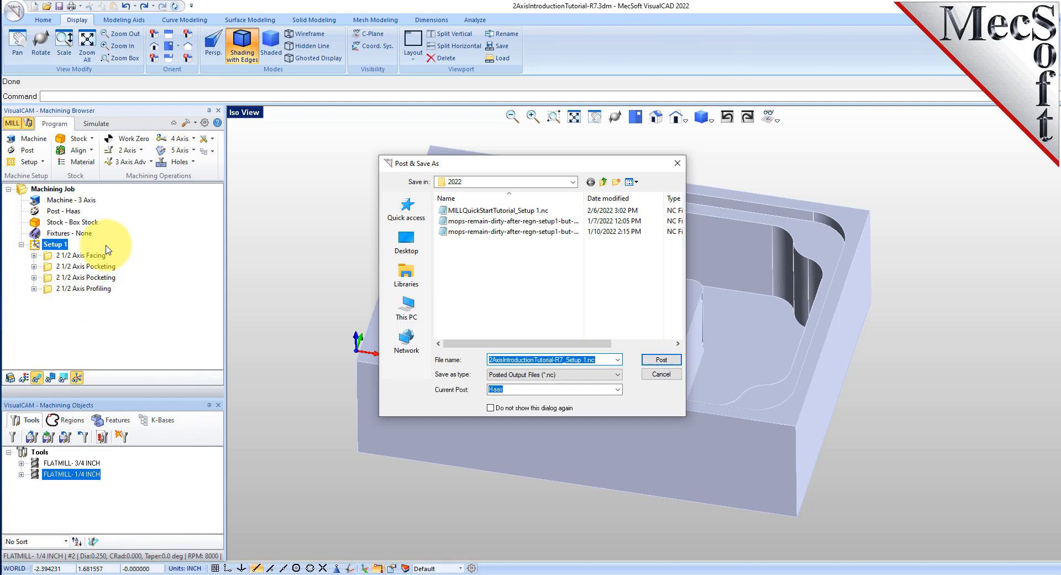
left_click(575, 360)
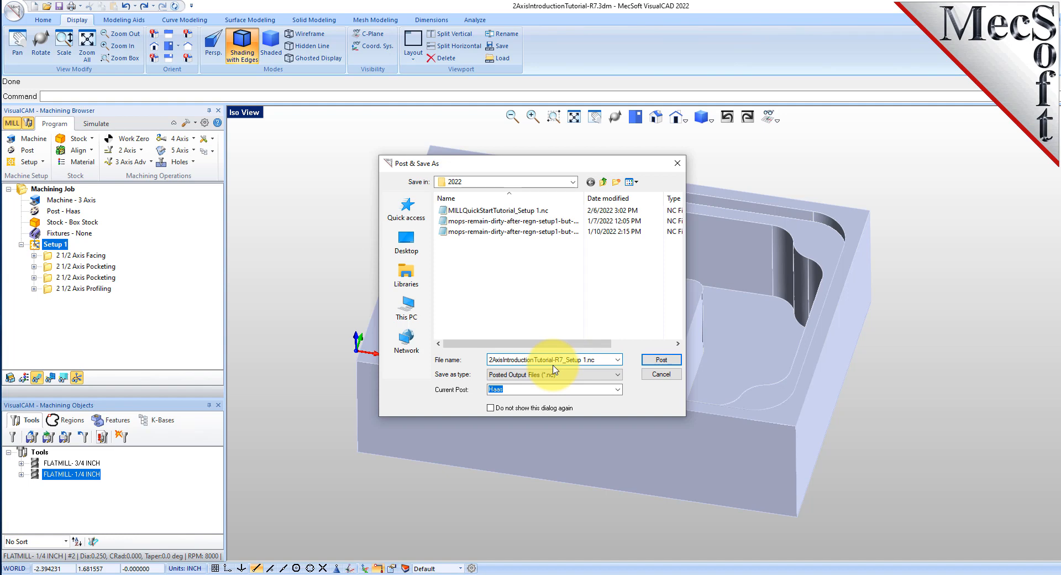
left_click(668, 362)
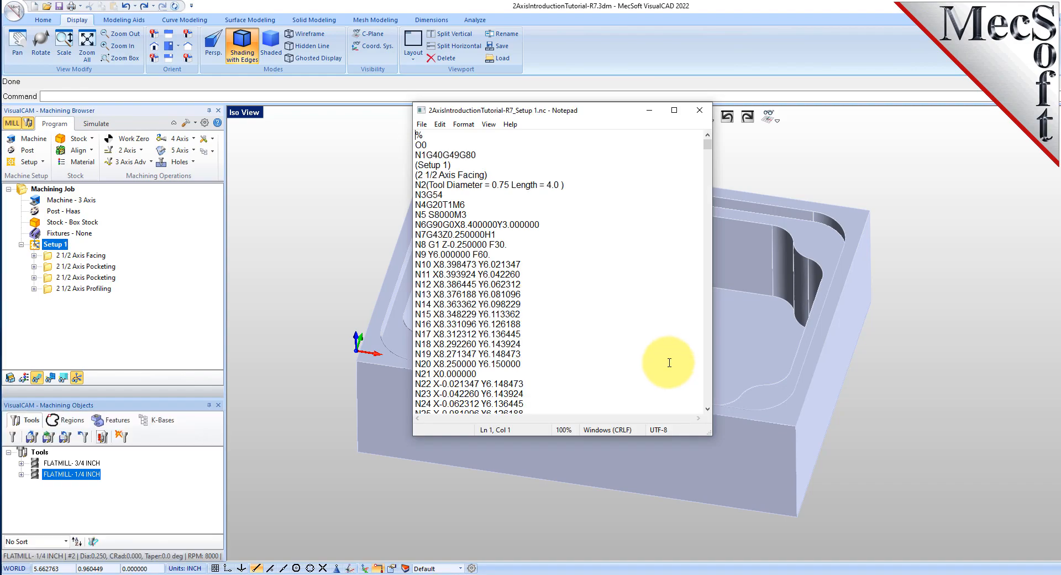
mouse_move(709, 149)
left_mouse_down()
mouse_move(691, 199)
mouse_move(691, 474)
mouse_move(707, 141)
left_mouse_up()
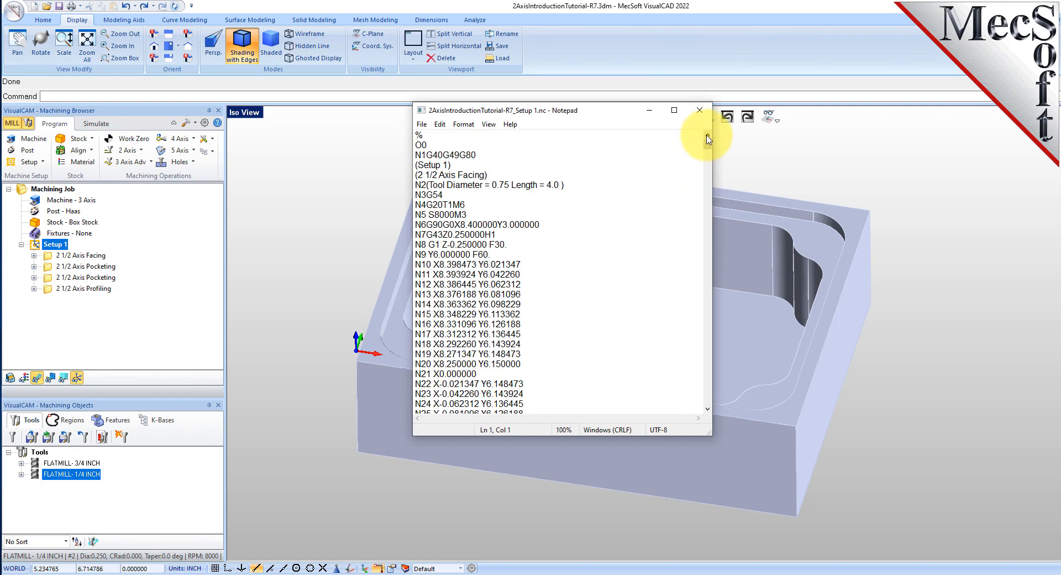